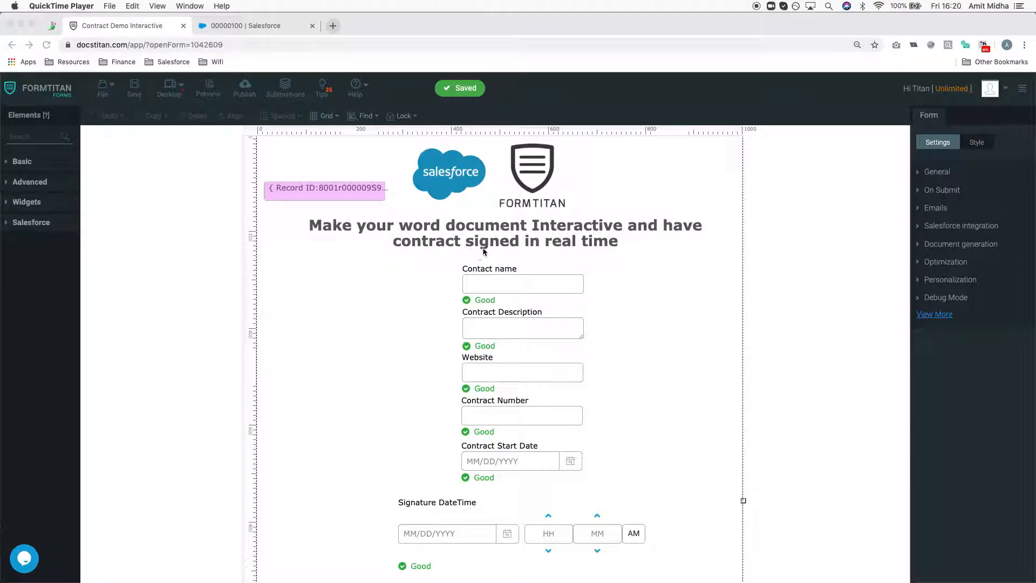
Step: Search the form elements for "textbox", then for "textarea", and clear the search
scroll(665, 297, "down", 3)
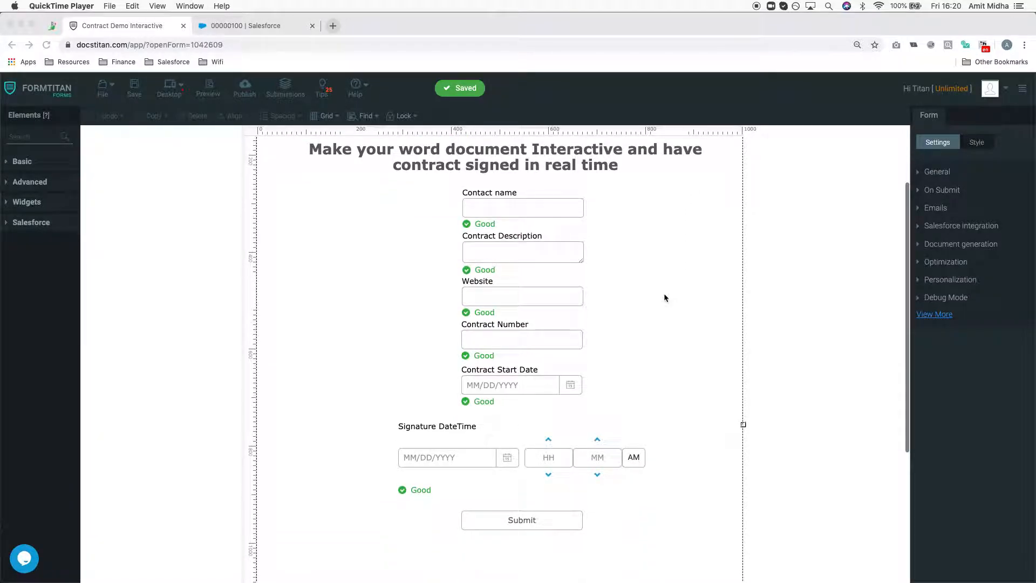
scroll(666, 297, "up", 1)
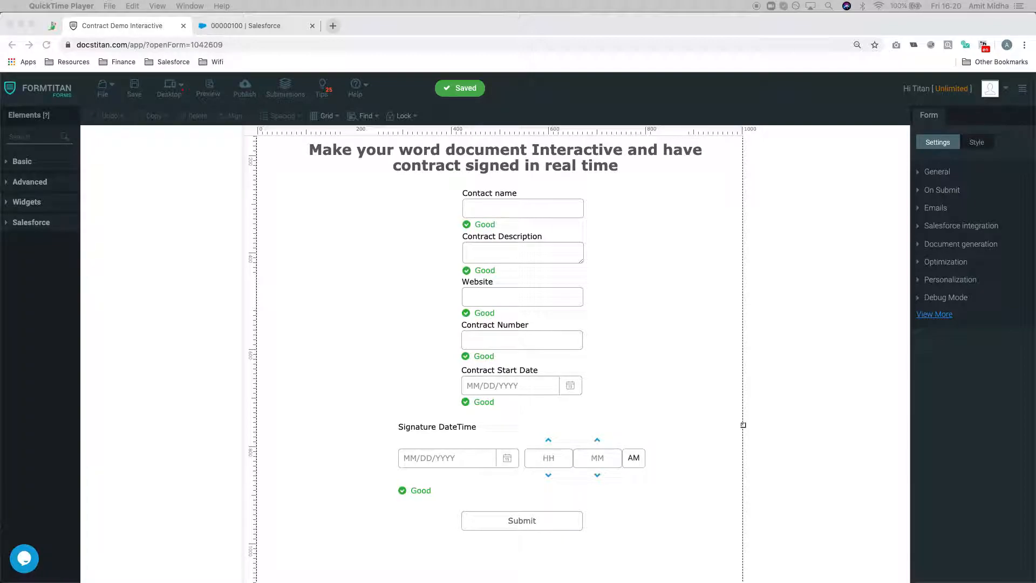
left_click(40, 137)
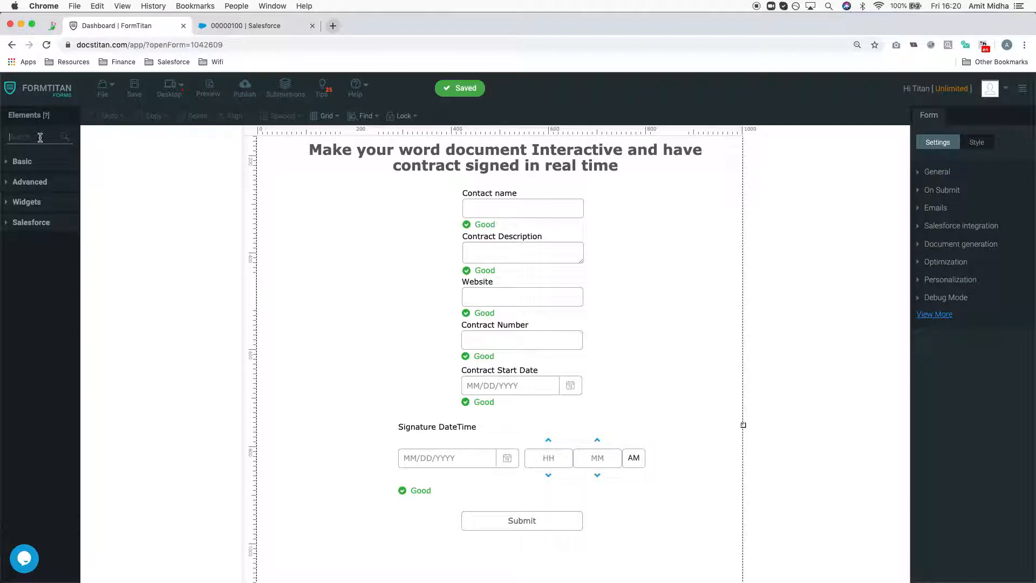
type("textbox")
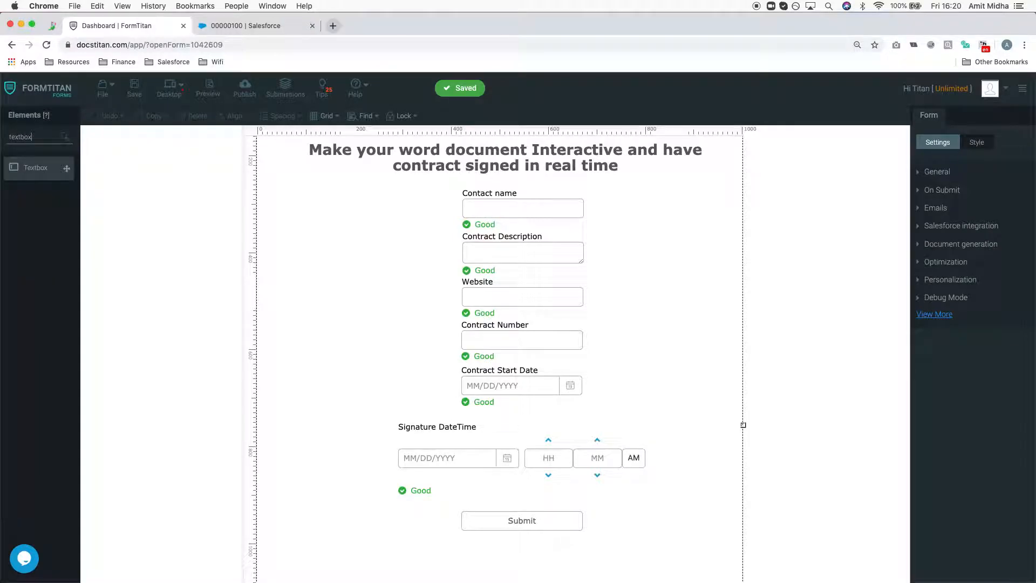
key("BackSpace")
key("BackSpace")
key("BackSpace")
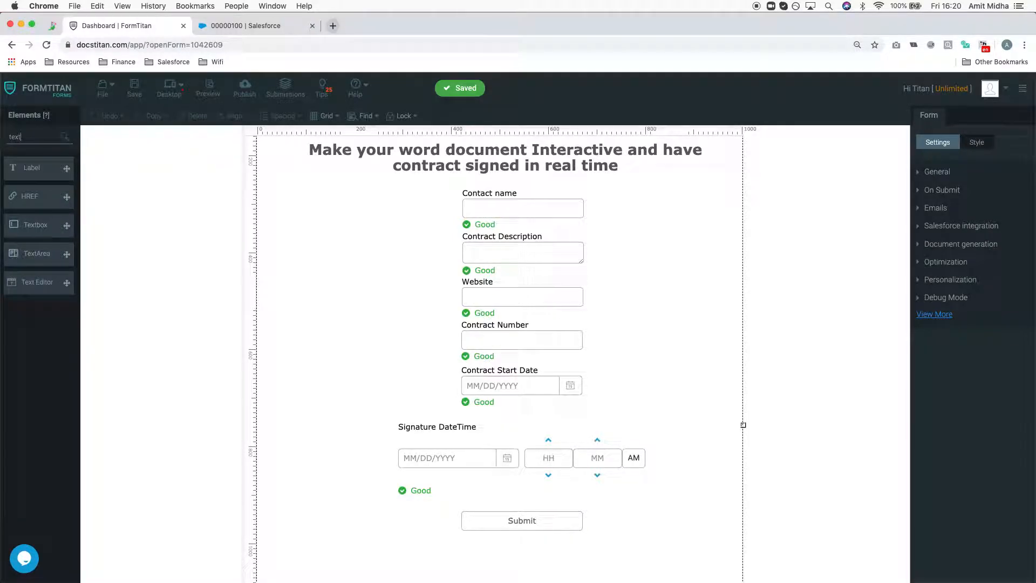
type("area")
key("BackSpace")
key("BackSpace")
key("BackSpace")
key("BackSpace")
key("BackSpace")
key("BackSpace")
key("BackSpace")
Step: Search the form elements for "email" and clear the search
type("ea")
key("BackSpace")
type("mail")
key("BackSpace")
key("BackSpace")
key("BackSpace")
key("BackSpace")
key("BackSpace")
Step: Search the form elements for "numeric" and clear the search
type("nume")
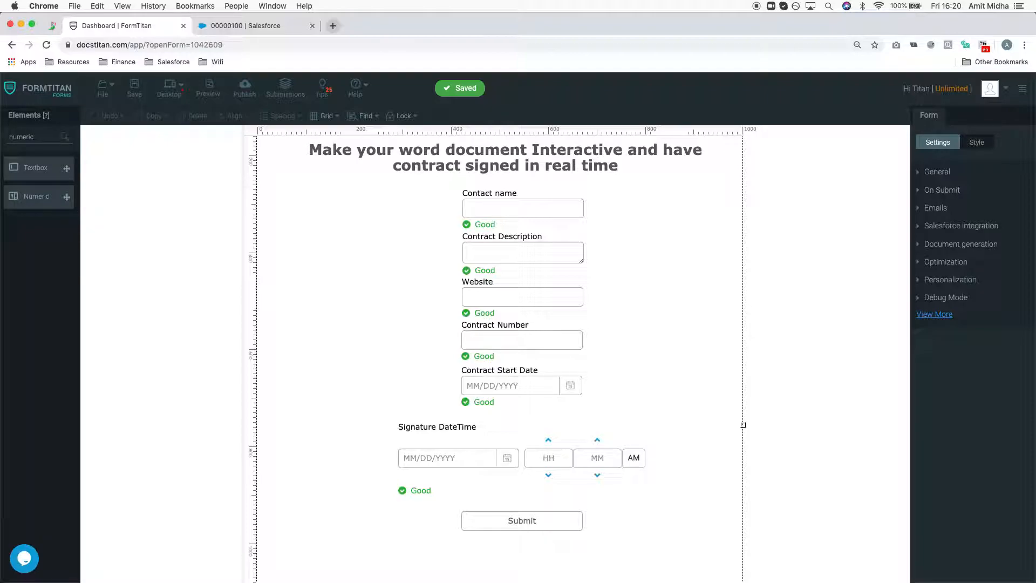
type("ri")
key("BackSpace")
key("BackSpace")
key("BackSpace")
key("BackSpace")
key("BackSpace")
key("BackSpace")
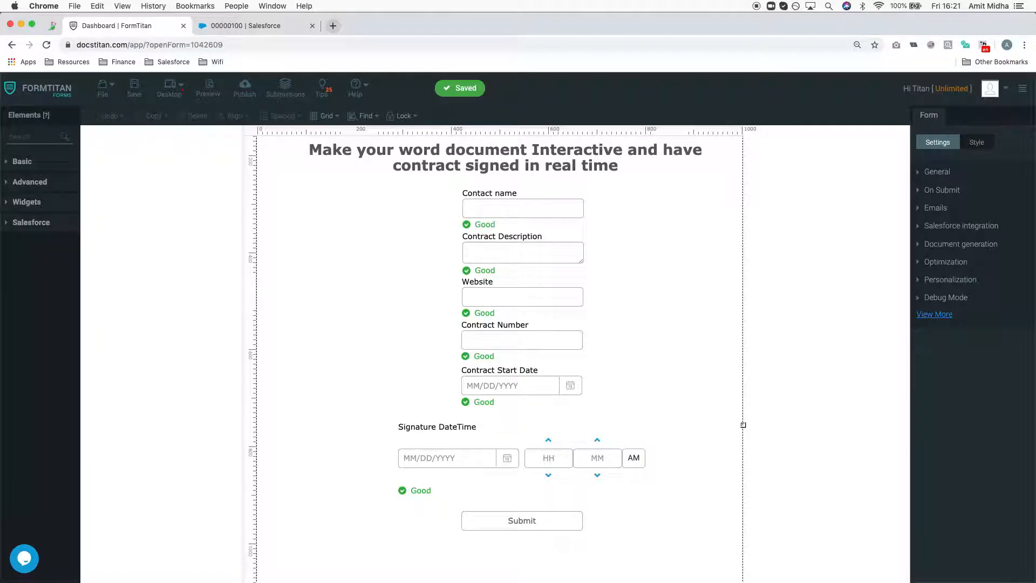
Step: Search the form elements for "textarea" again and for "url", leaving the search empty
type("textarea")
key("BackSpace")
key("BackSpace")
key("BackSpace")
key("BackSpace")
key("BackSpace")
key("BackSpace")
key("BackSpace")
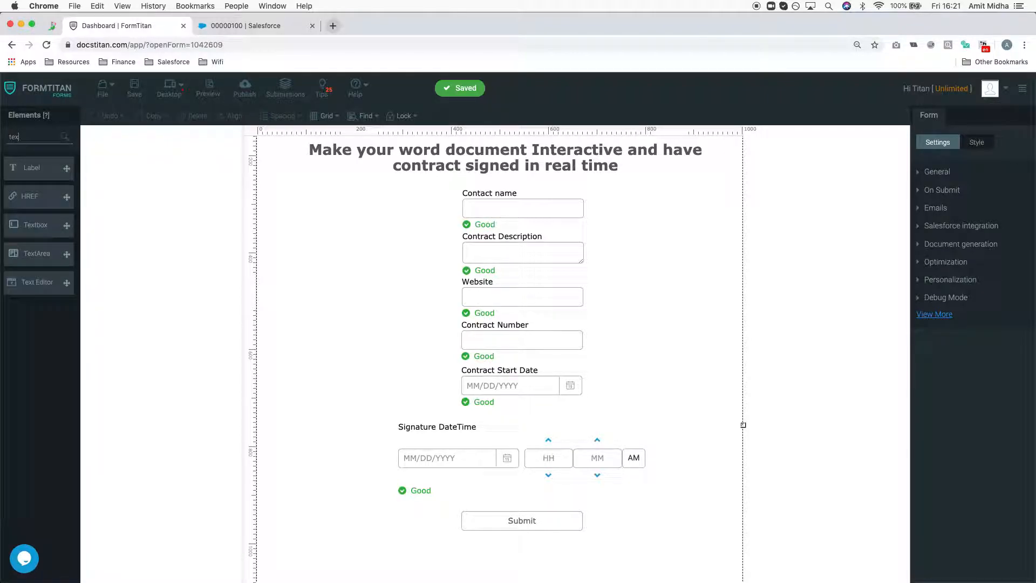
type("url")
key("BackSpace")
key("BackSpace")
key("BackSpace")
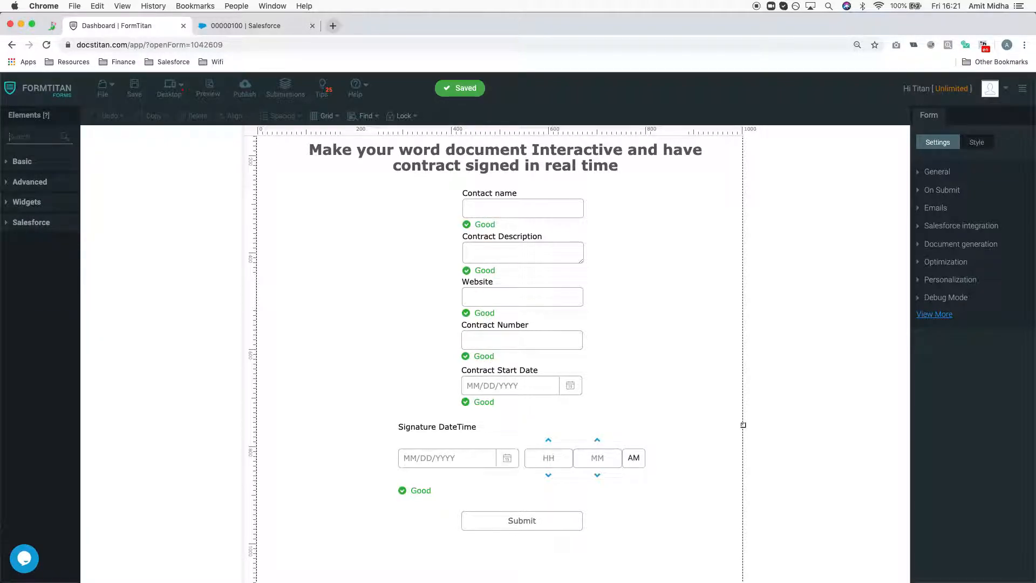
Step: Search the form elements for "date" and "datet" to look up the date fields, and clear the search
type("Dat")
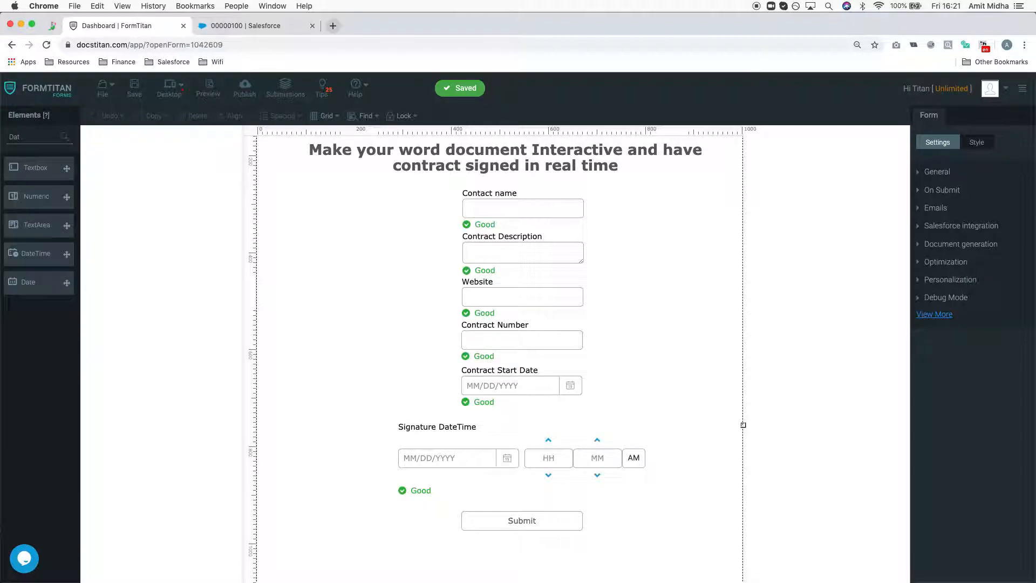
key("BackSpace")
key("BackSpace")
key("BackSpace")
type("date")
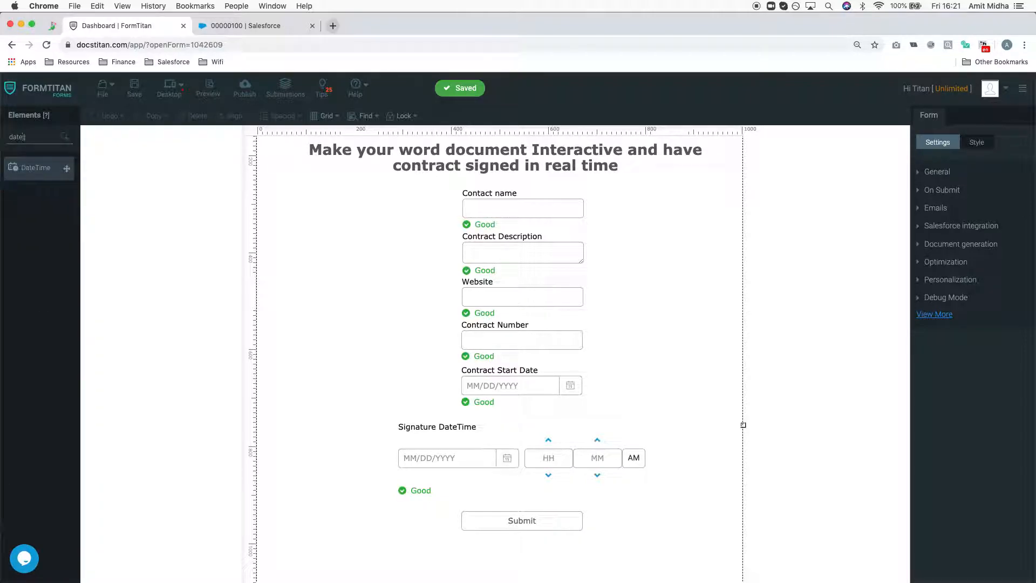
type("t")
key("BackSpace")
key("BackSpace")
key("BackSpace")
key("BackSpace")
key("BackSpace")
Step: Search the form elements for "time" and clear the search
type("tim")
key("BackSpace")
key("BackSpace")
key("BackSpace")
type("time")
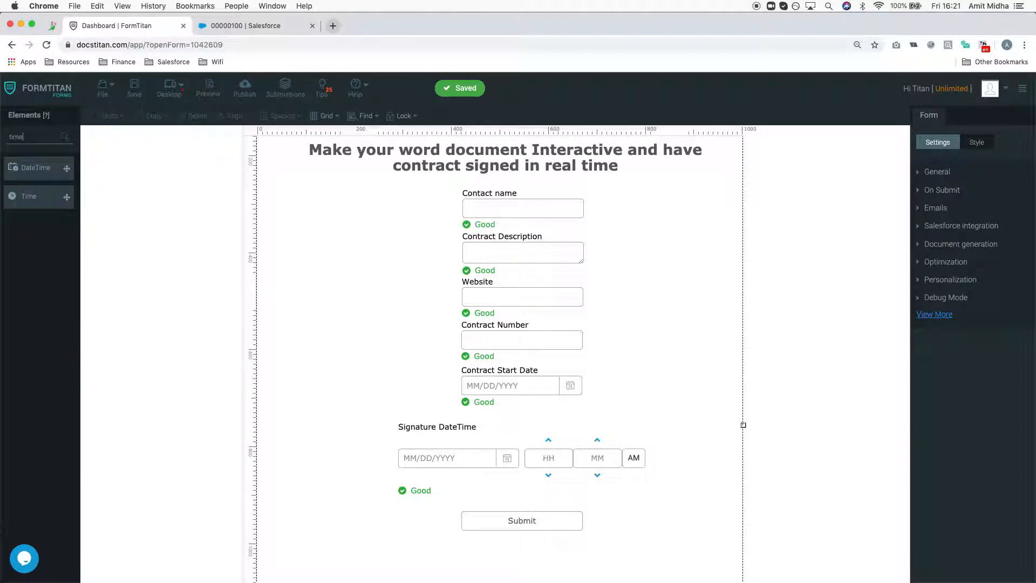
key("BackSpace")
key("BackSpace")
key("BackSpace")
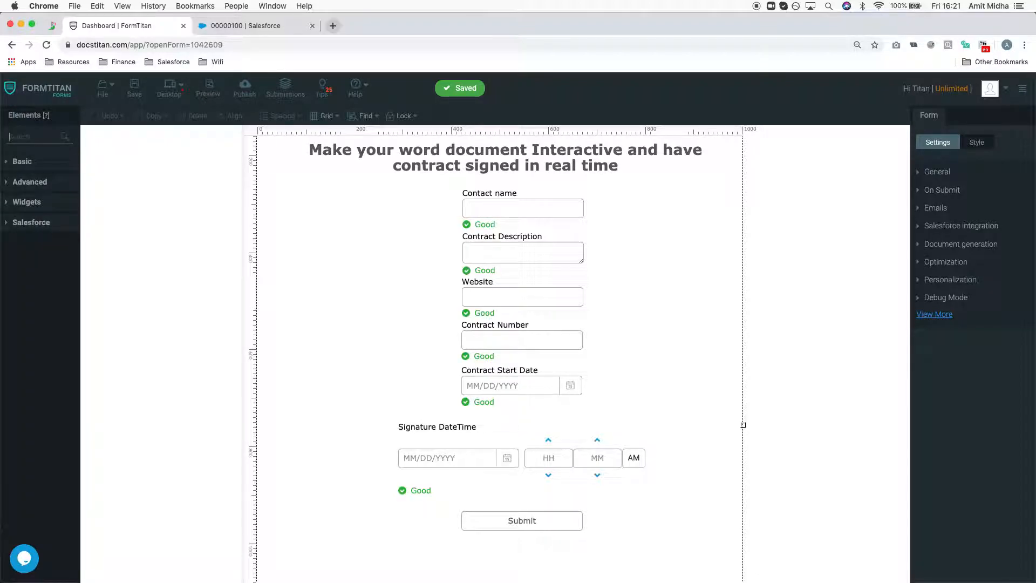
Step: Switch to the Salesforce contract record and review its contract, client and consultant details and the Files section
scroll(655, 209, "up", 3)
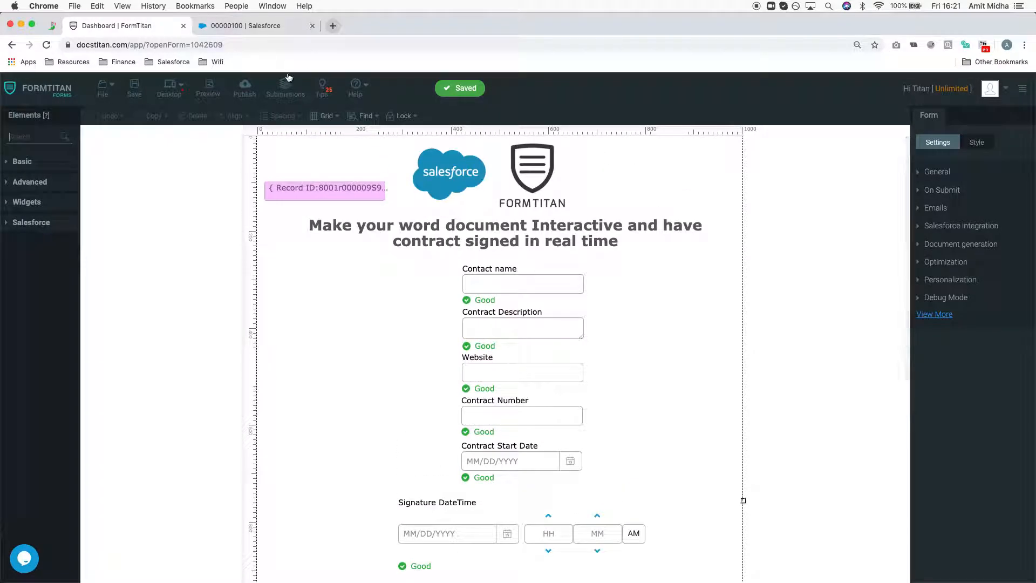
left_click(247, 28)
scroll(379, 305, "down", 3)
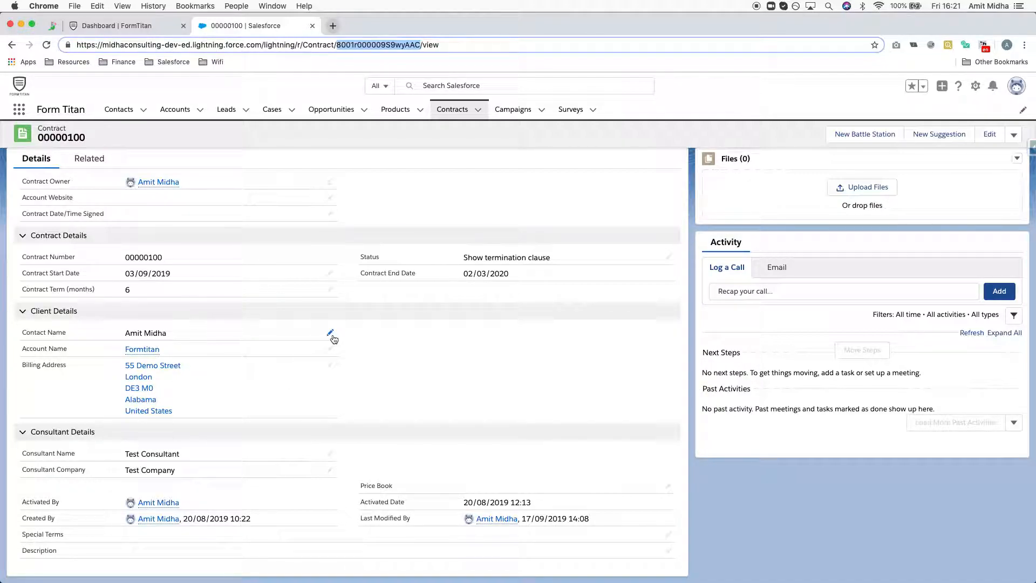
left_click(513, 43)
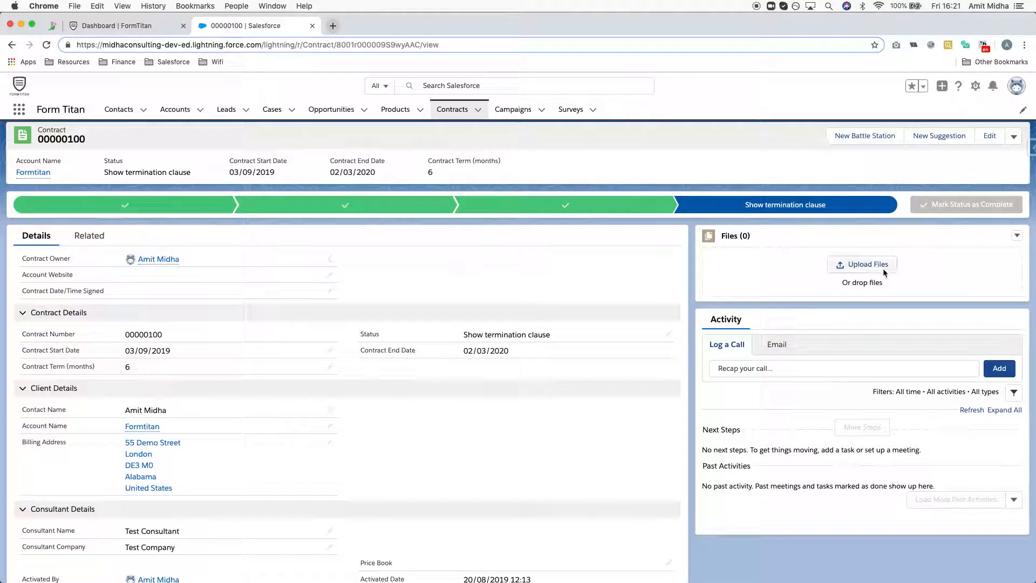
Step: Return to the FormTitan form and inspect each field in turn, from Contact name down to Signature DateTime
left_click(166, 25)
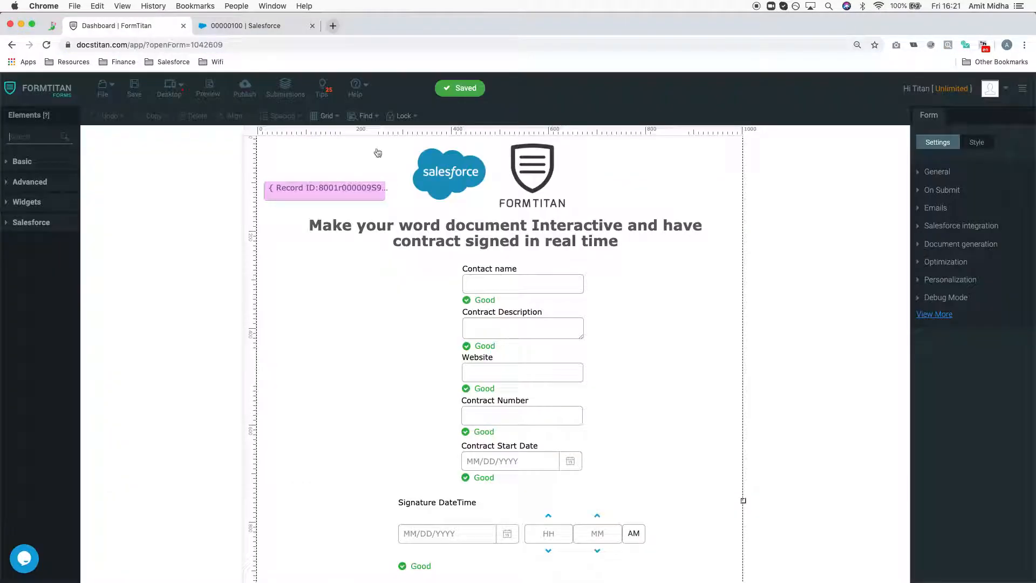
scroll(571, 242, "down", 1)
scroll(570, 242, "up", 1)
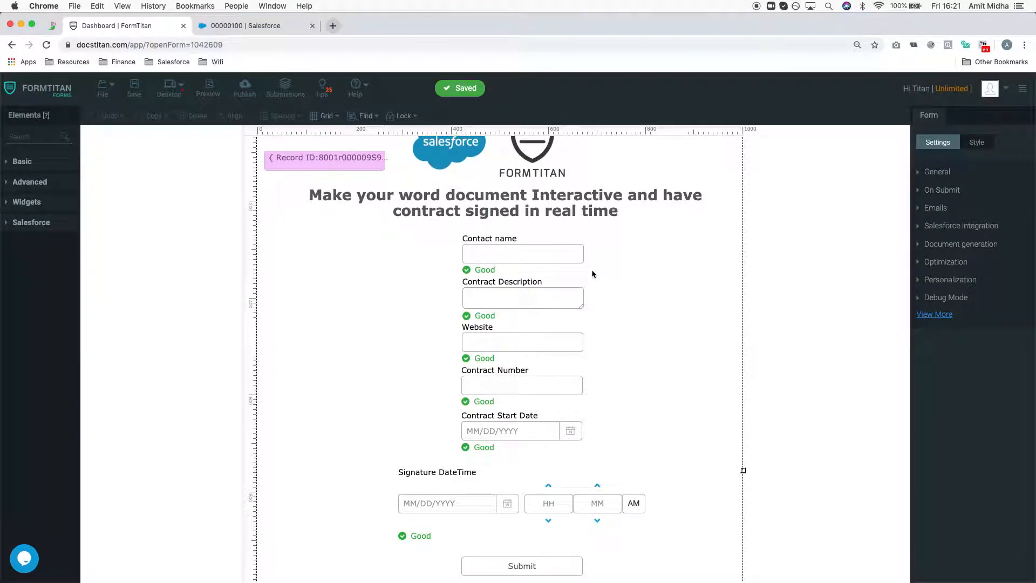
left_click(569, 254)
scroll(570, 295, "up", 1)
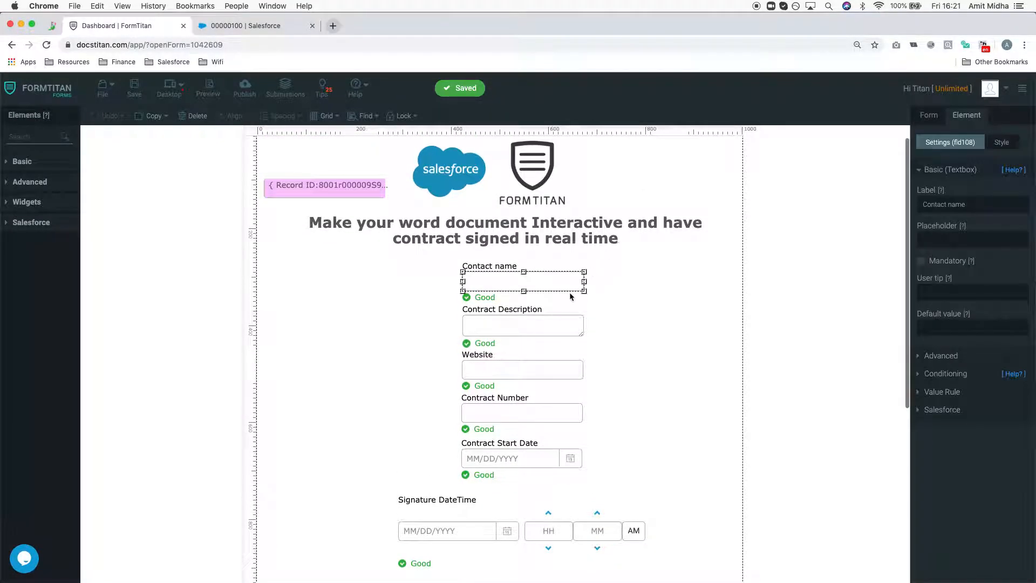
left_click(539, 326)
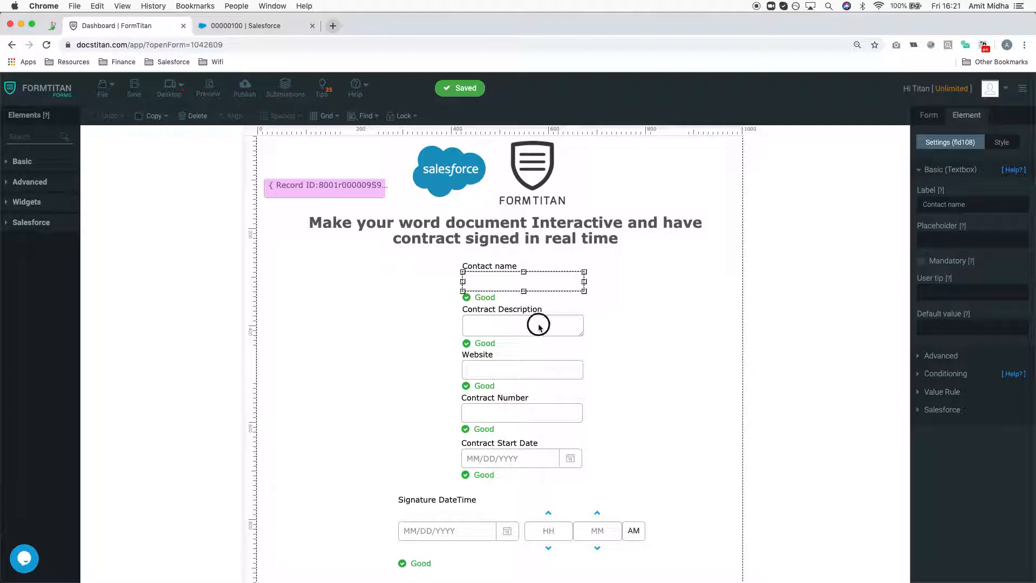
left_click(536, 375)
left_click(531, 412)
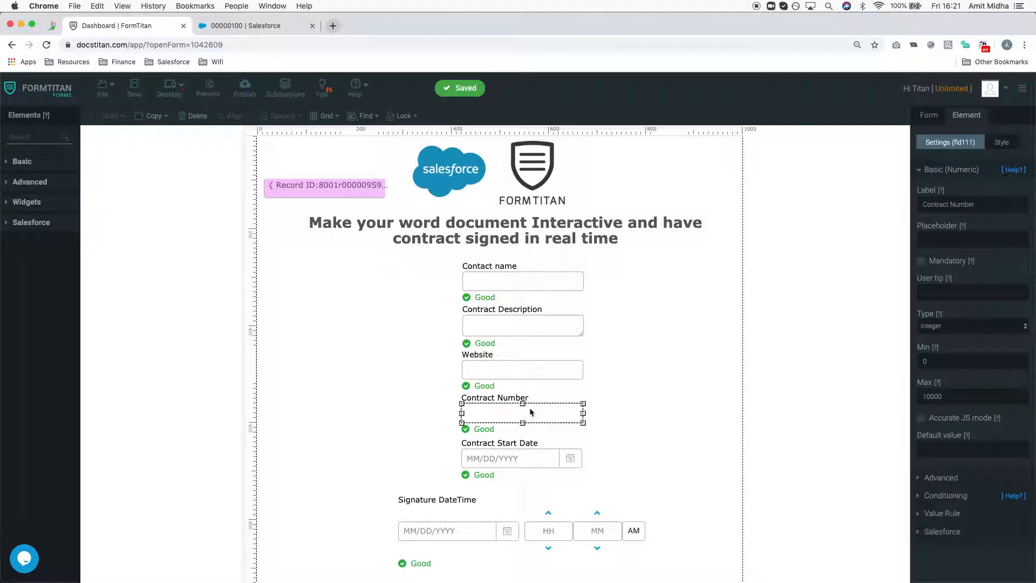
left_click(525, 460)
scroll(507, 460, "down", 3)
left_click(482, 435)
Step: Compare the form's hidden Record ID value with the record ID in the Salesforce contract's URL, returning to the form
scroll(647, 354, "up", 3)
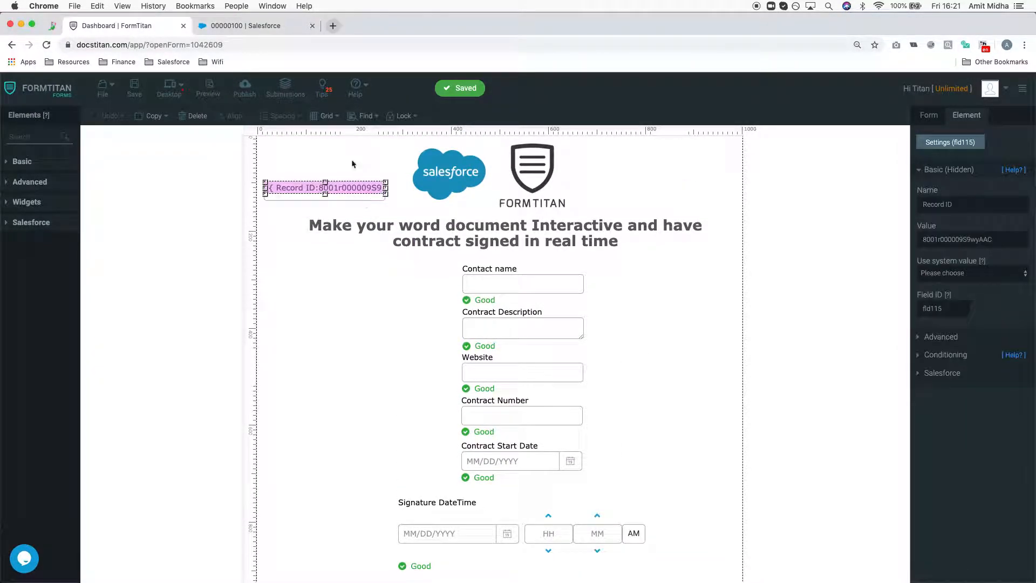
left_click(269, 26)
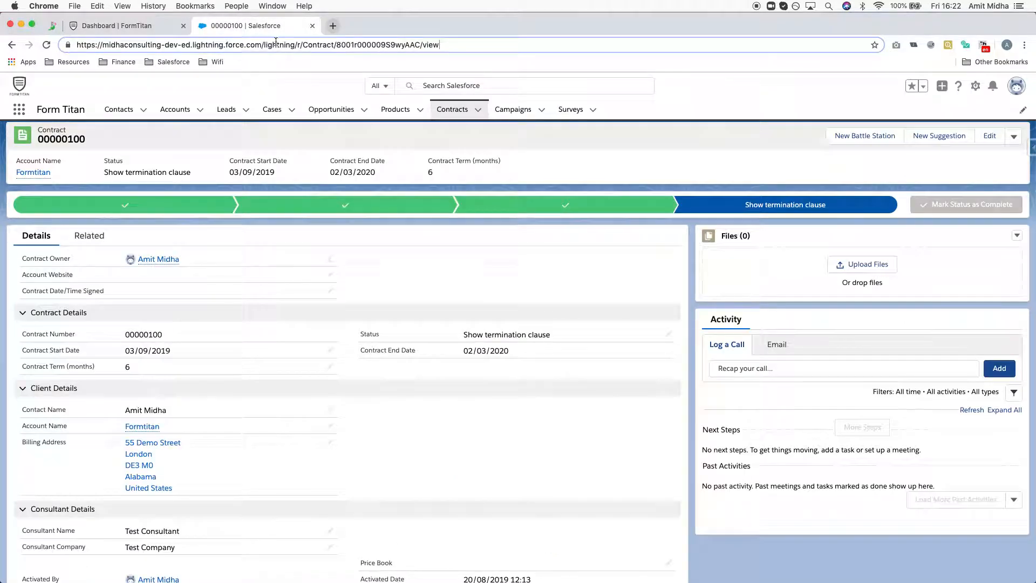
double_click(369, 44)
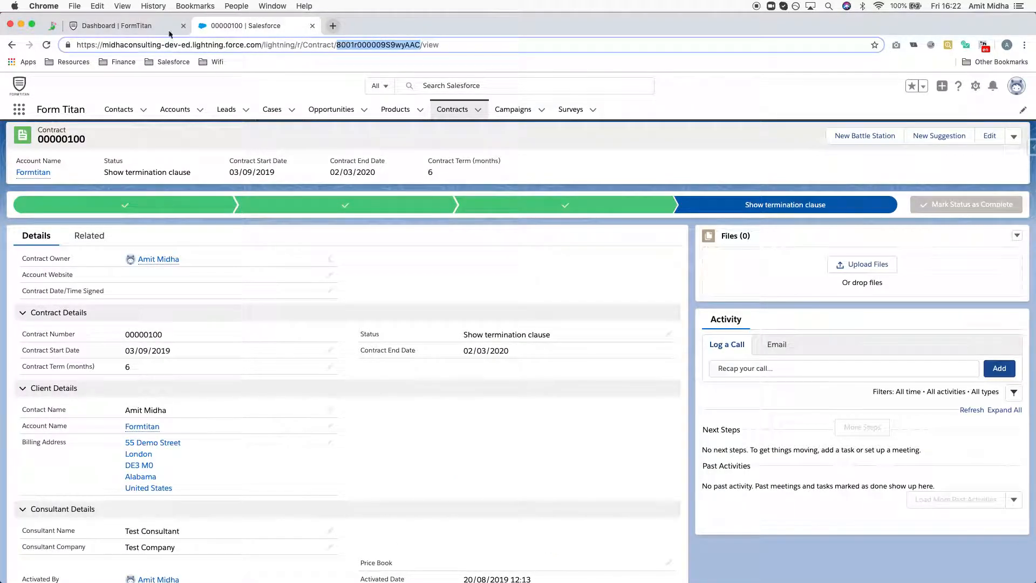
left_click(151, 23)
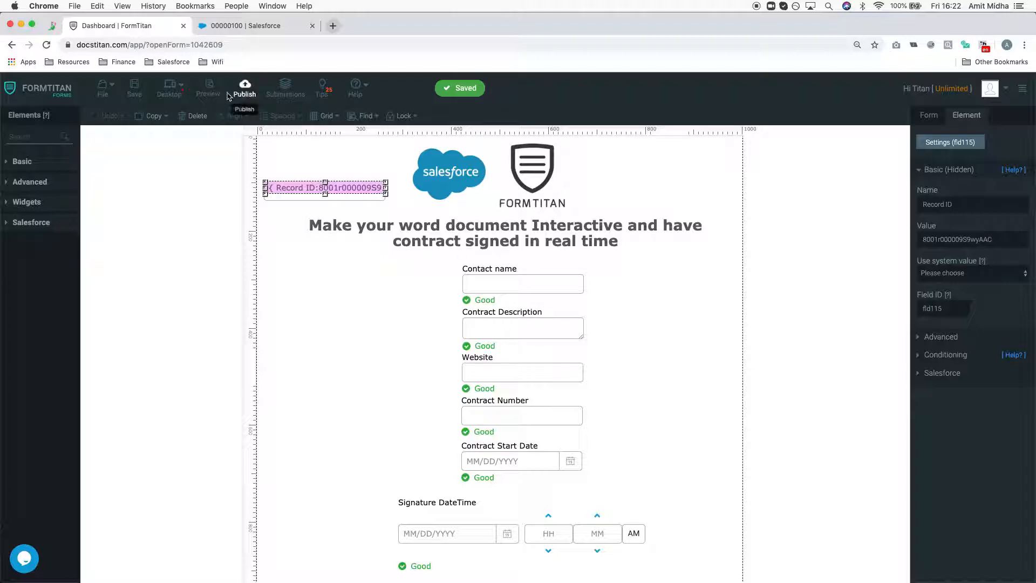
Step: Preview the form, check which fields are prefilled from Salesforce, and close the preview
left_click(208, 88)
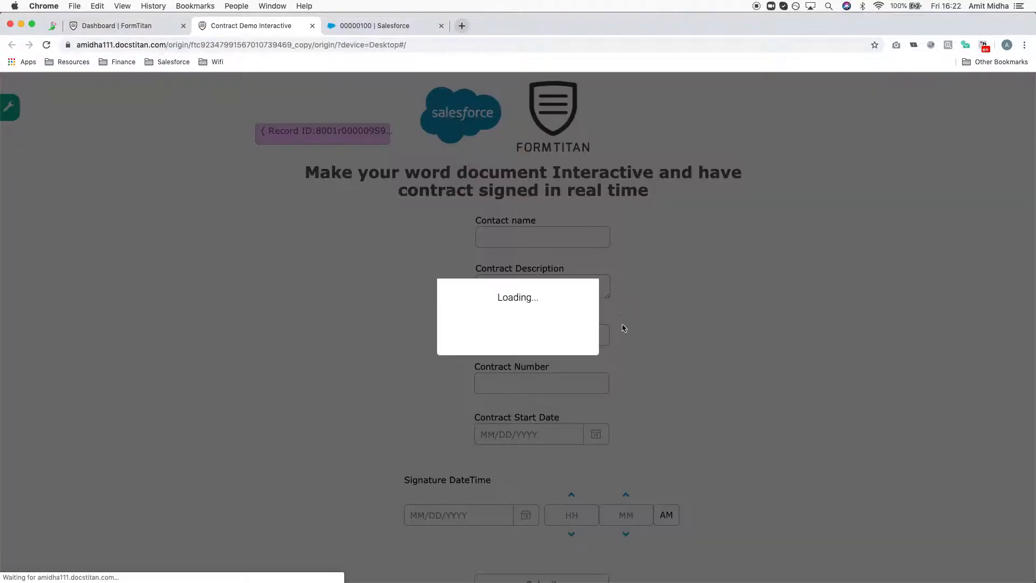
scroll(606, 446, "down", 1)
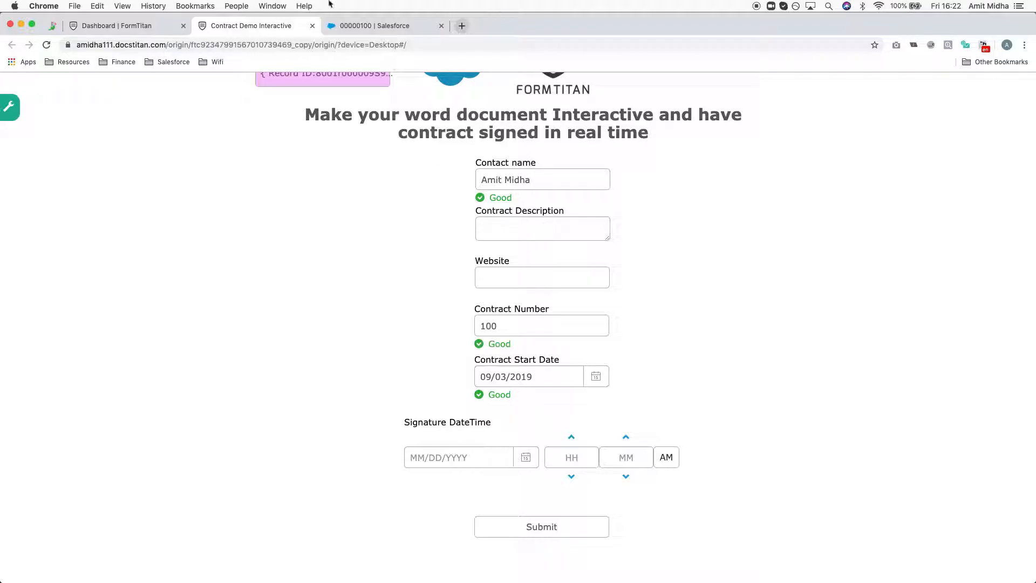
left_click(312, 25)
Step: Make the Contract Number field read-only and save the form
left_click(545, 416)
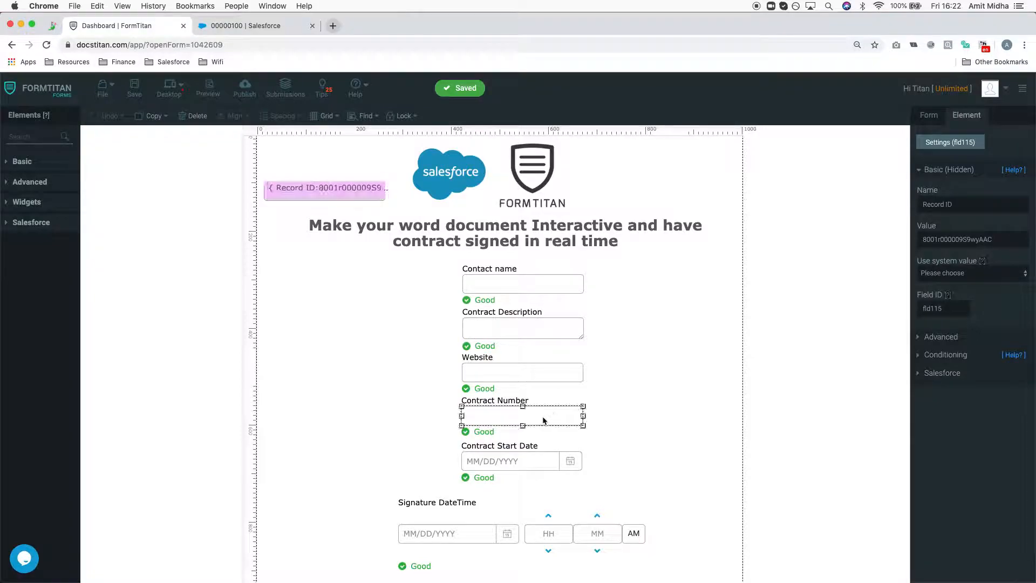
left_click(950, 477)
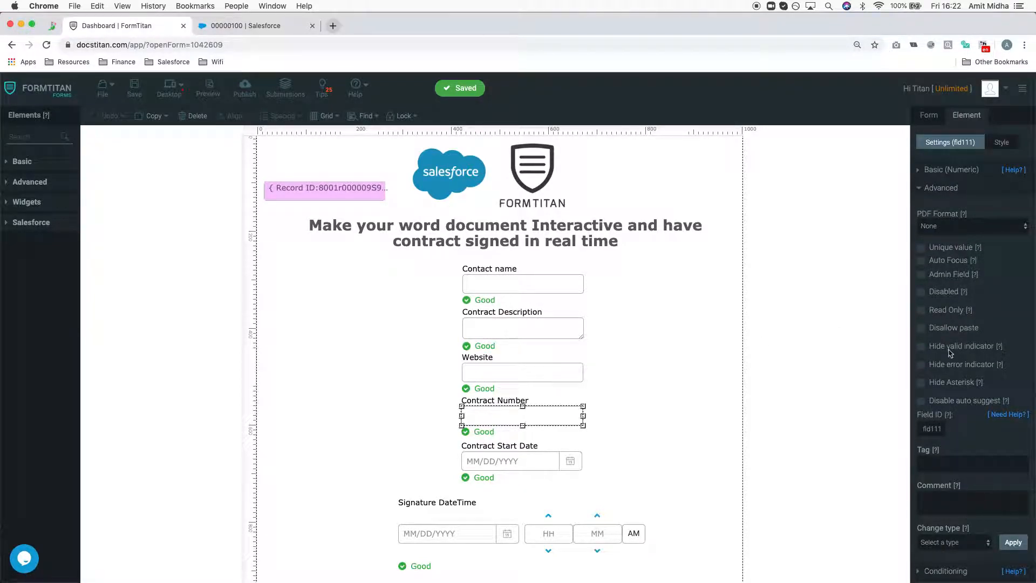
left_click(921, 311)
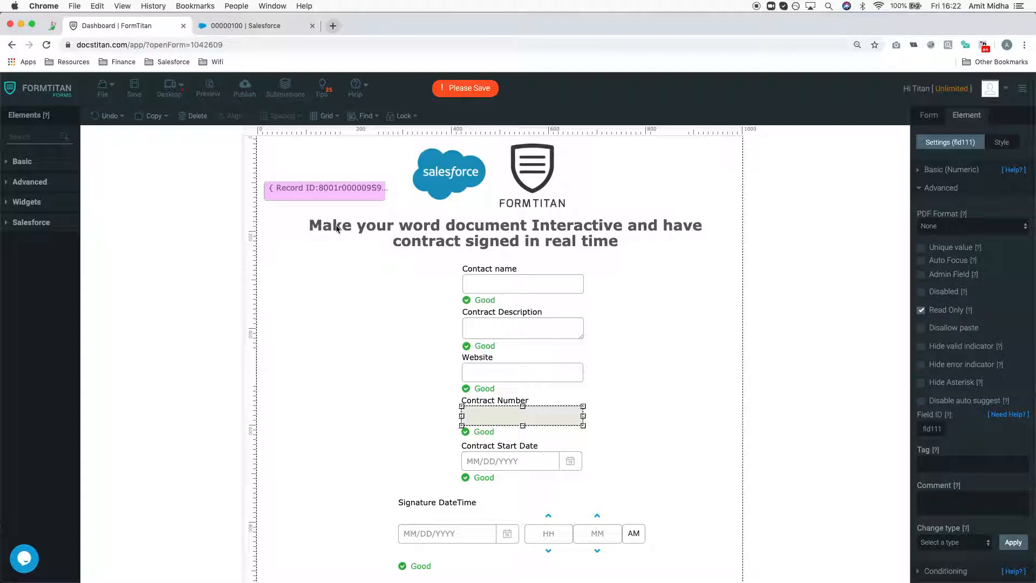
left_click(134, 86)
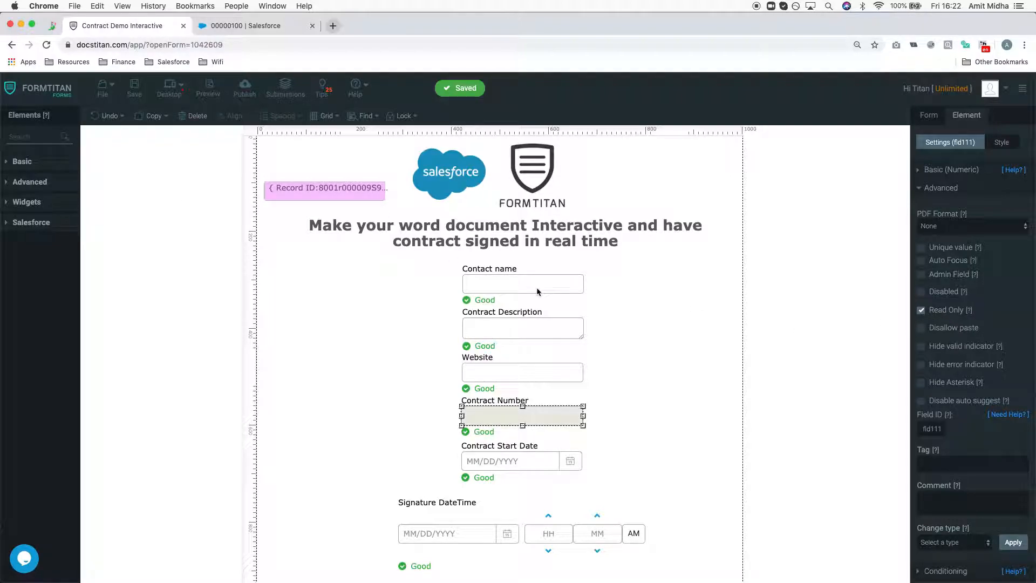
Step: Open the form's Push to Salesforce setup and show the action settings of the Contract object mapping
left_click(648, 332)
scroll(648, 332, "down", 2)
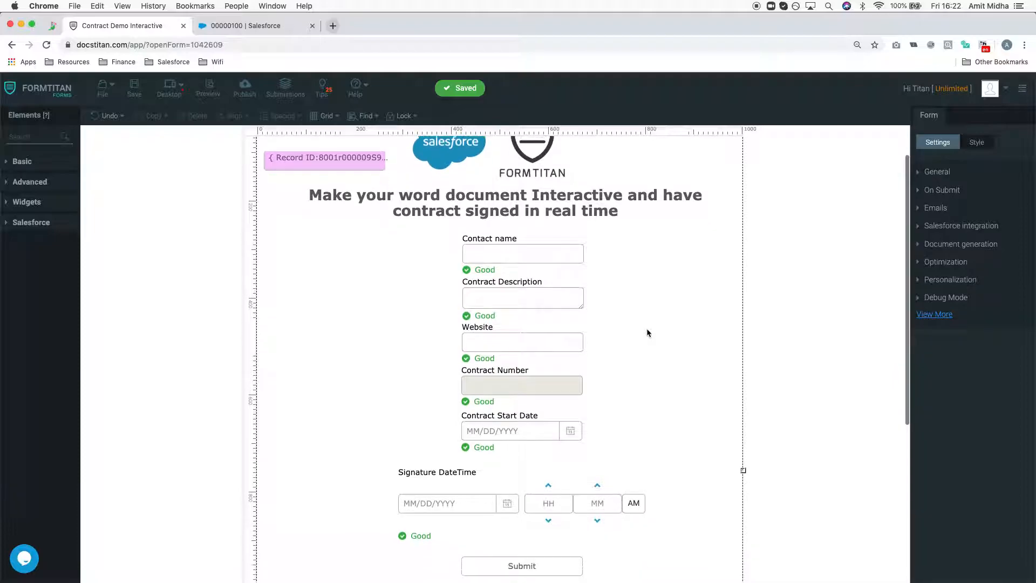
left_click(955, 225)
left_click(951, 251)
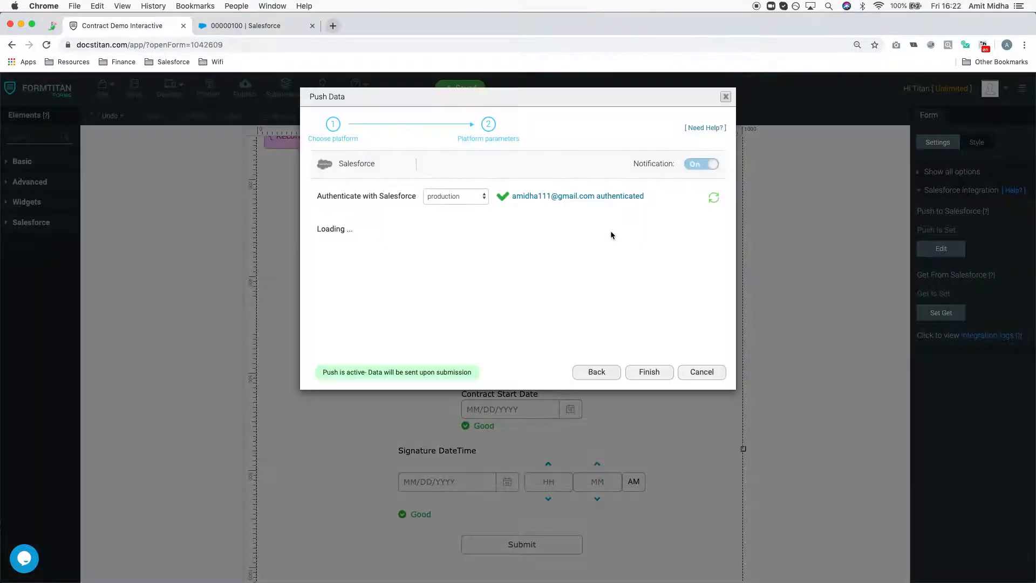
left_click(651, 226)
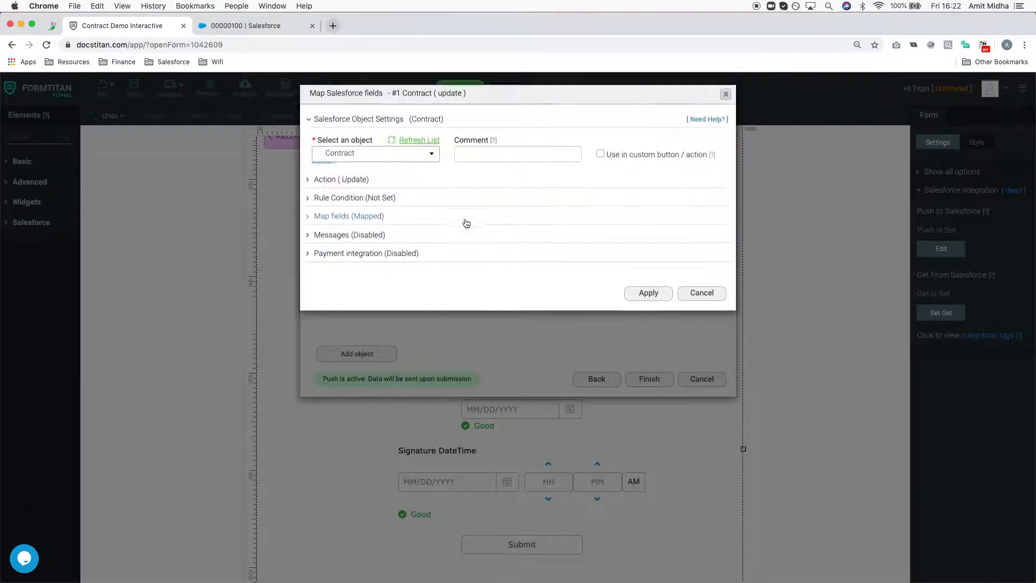
left_click(341, 181)
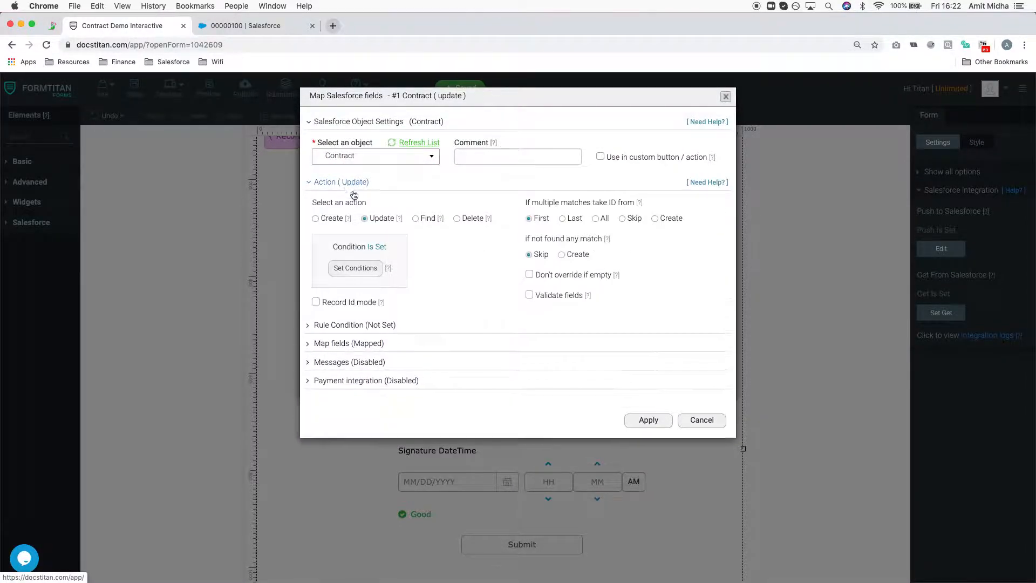
Step: Check the update condition of the Contract mapping and list only the mapped fields in its field mapping
left_click(362, 268)
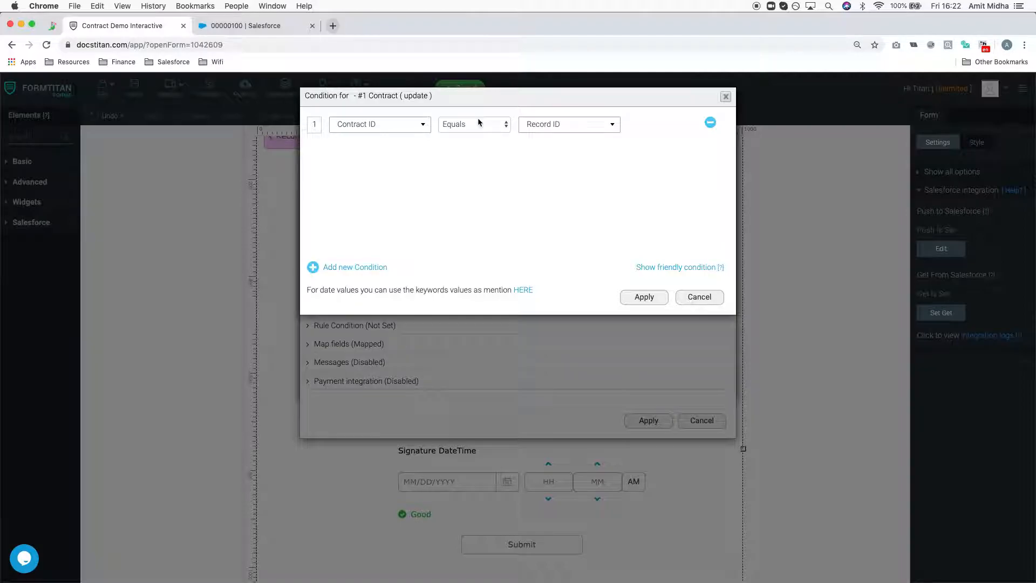
left_click(644, 298)
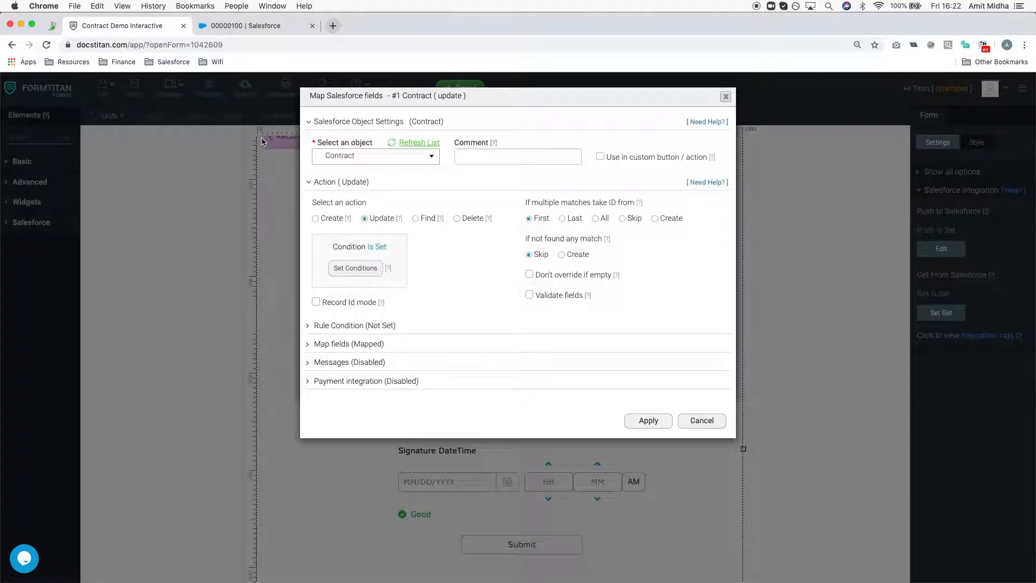
left_click(377, 345)
left_click(362, 393)
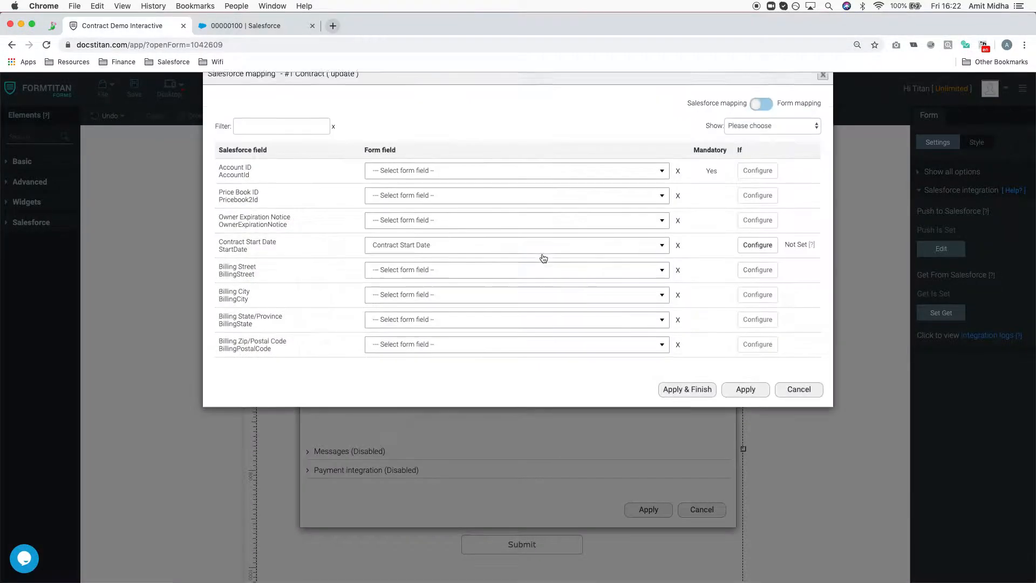
left_click(759, 144)
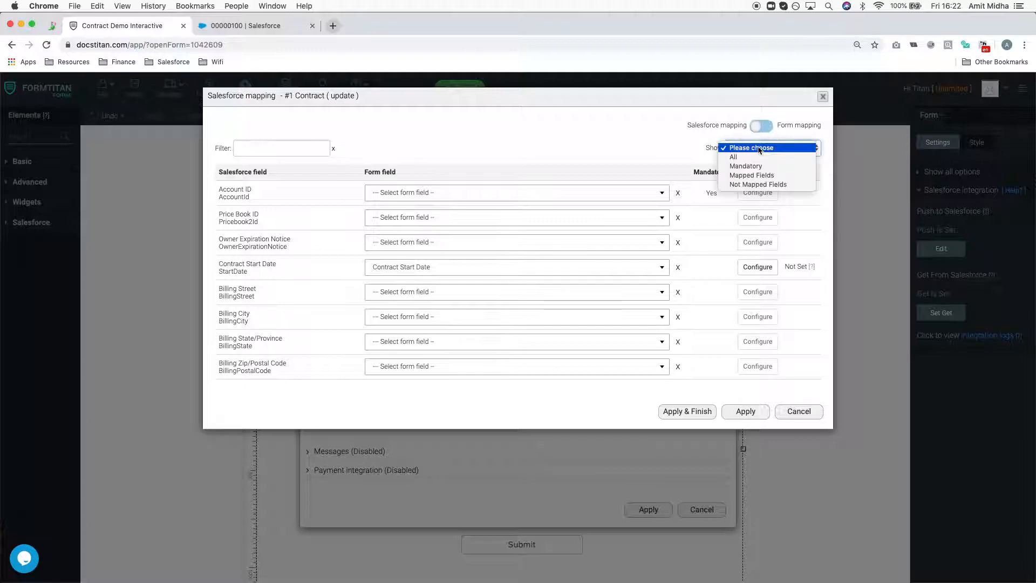
left_click(768, 177)
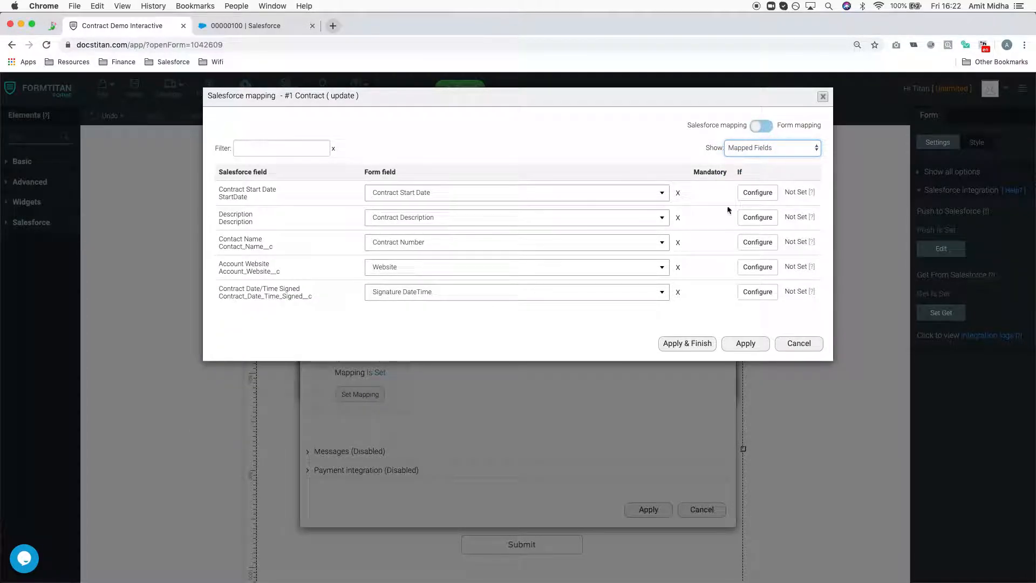
Step: Set the Contact Name mapping of the Contract Number form field to "Don't use for update" and finish the Contract mapping
left_click(759, 243)
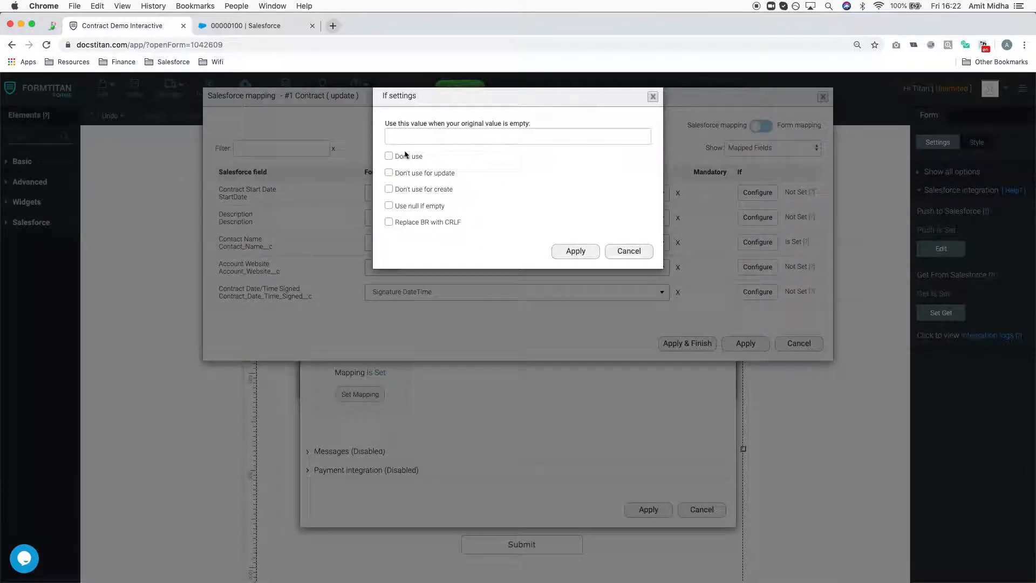
left_click(390, 173)
left_click(584, 254)
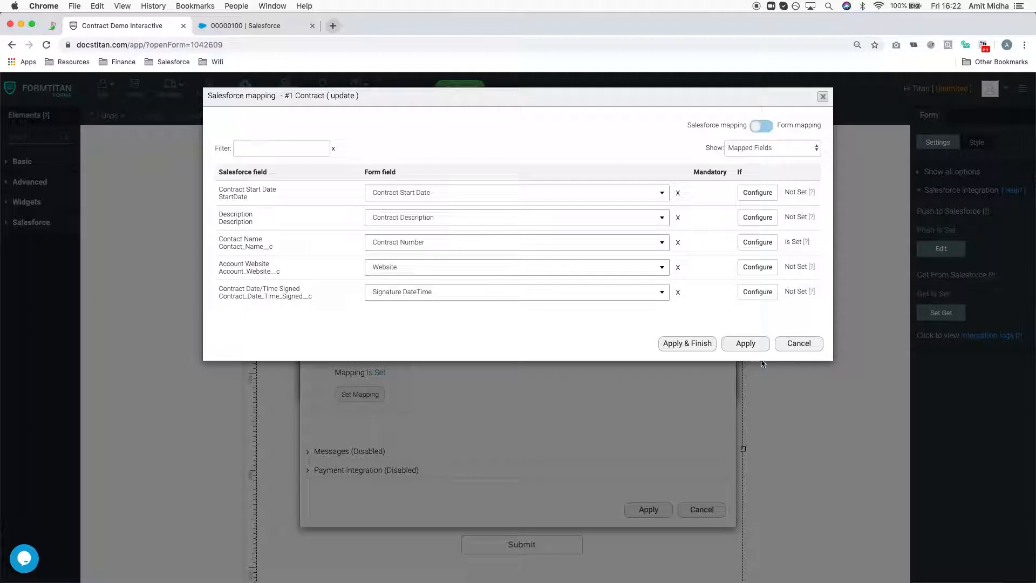
left_click(704, 344)
Step: Review the mapped fields of the Files (create) object in the Push to Salesforce setup, and apply and finish the mapping
left_click(949, 249)
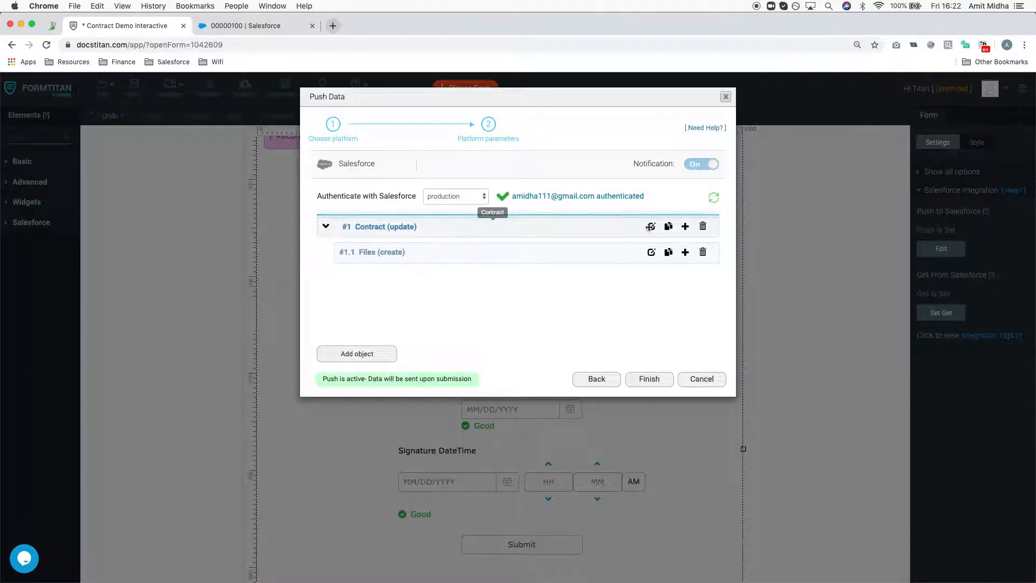
left_click(651, 252)
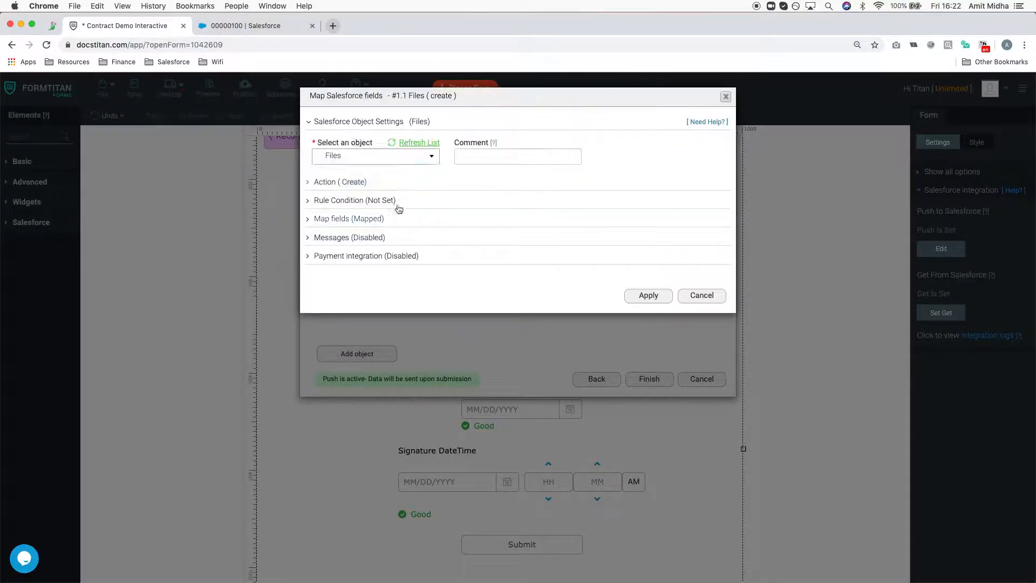
left_click(391, 219)
left_click(360, 269)
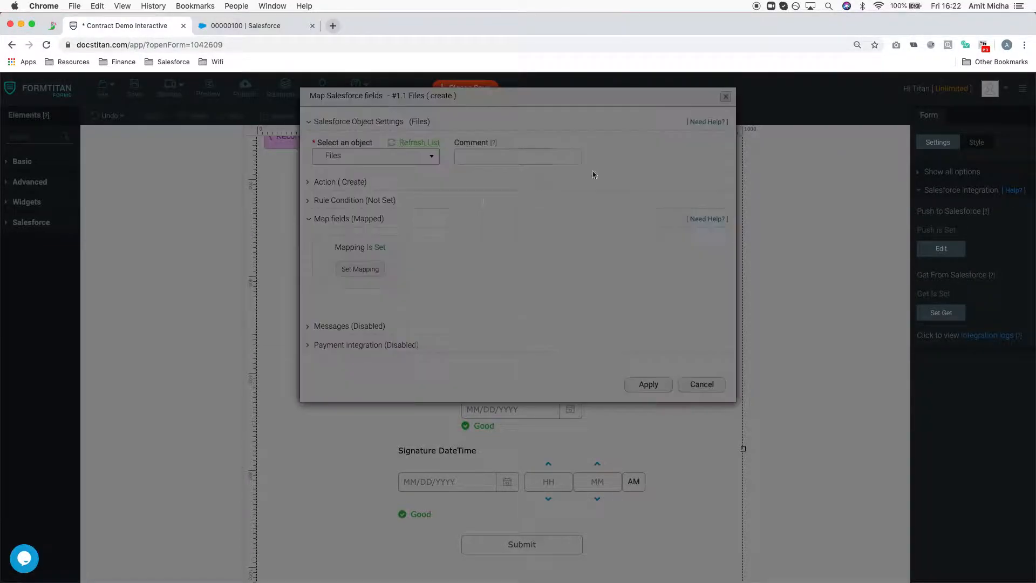
left_click(776, 147)
left_click(757, 176)
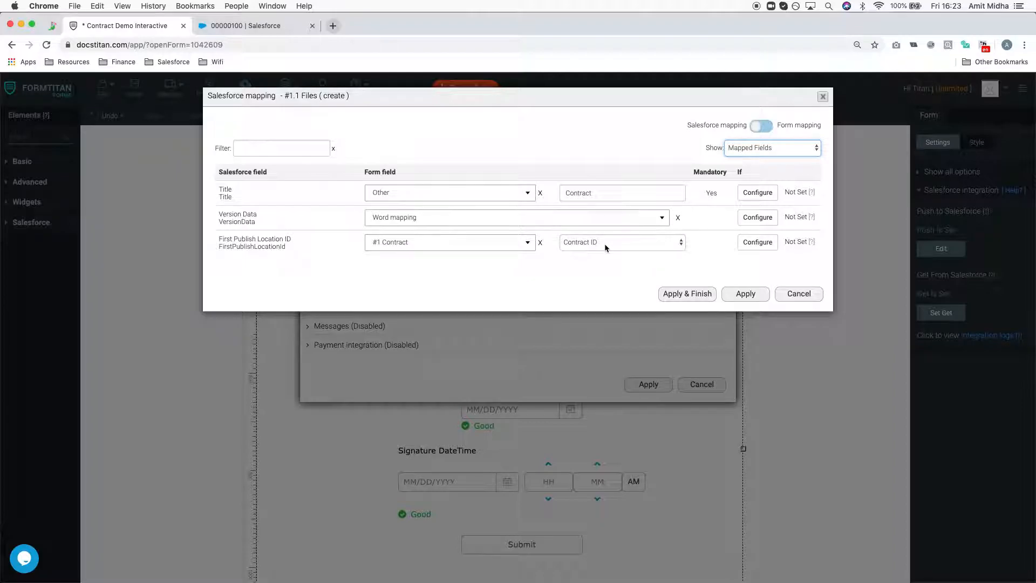
left_click(686, 294)
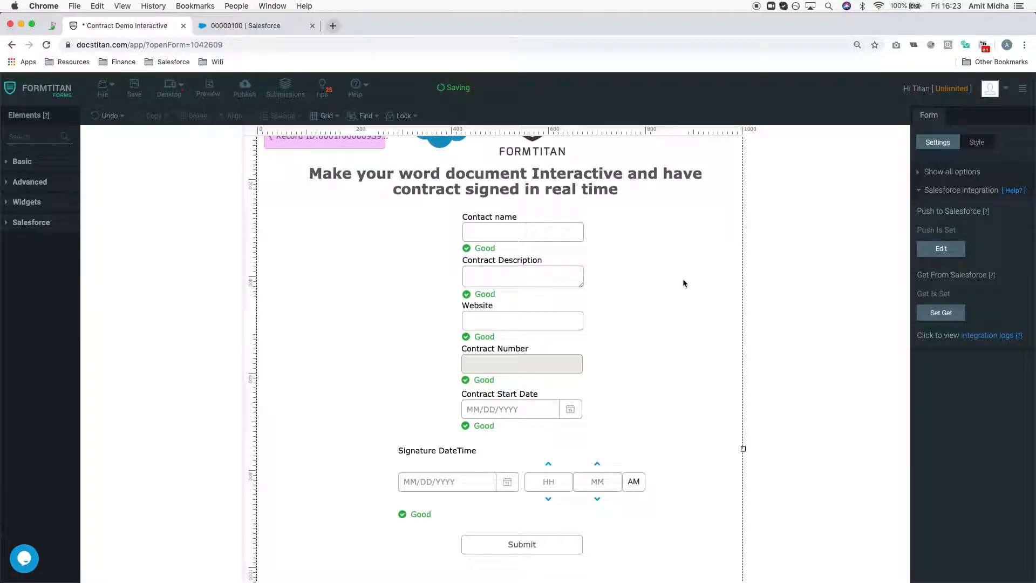
Step: Switch to Microsoft Word and look through the Contract word demo agreement from its title to the closing contact and contract fields
key("ctrl+Up")
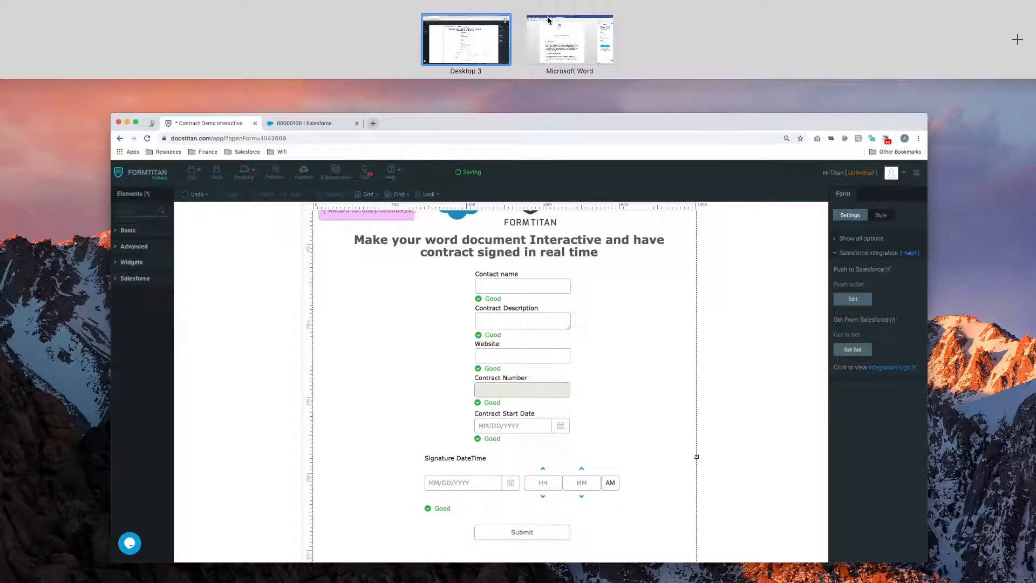
left_click(571, 38)
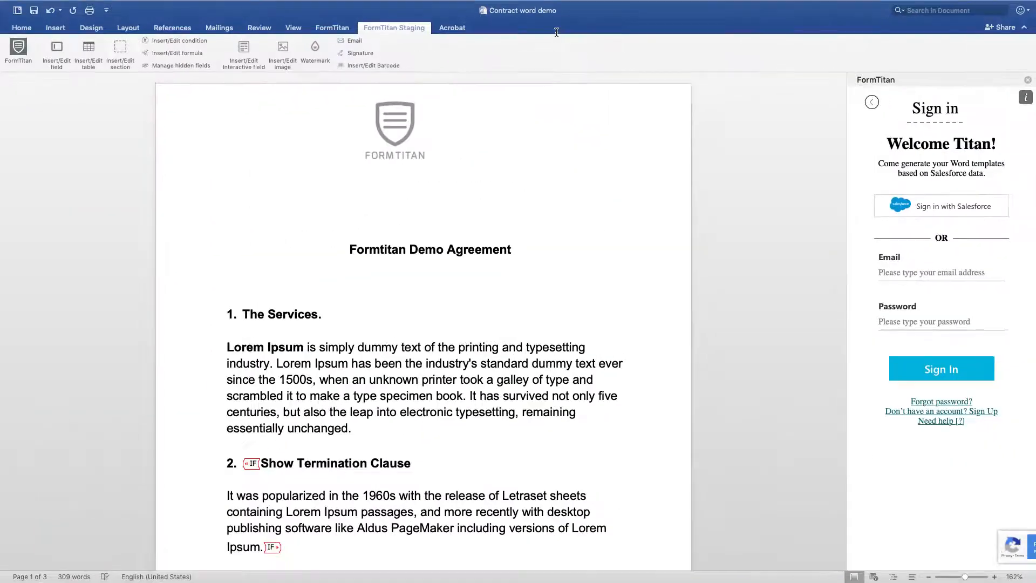
scroll(549, 240, "down", 10)
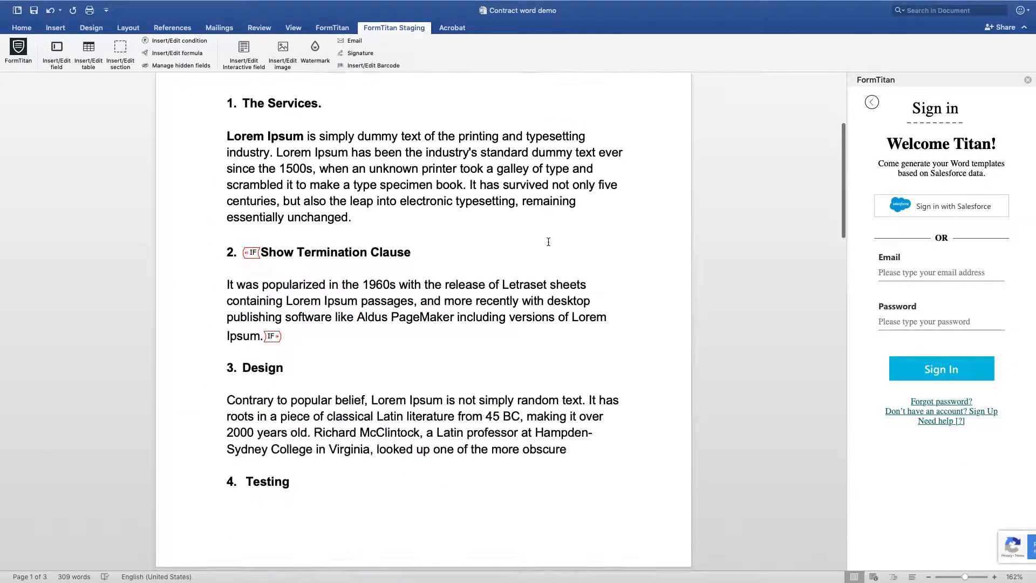
scroll(549, 240, "up", 10)
left_click(450, 212)
left_click(385, 107)
left_click(431, 175)
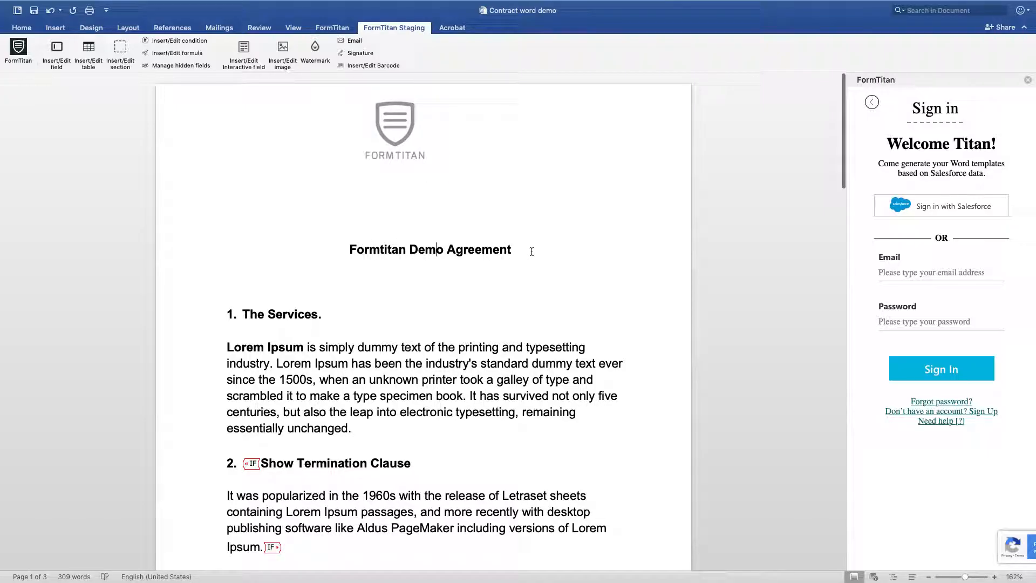
scroll(516, 276, "down", 15)
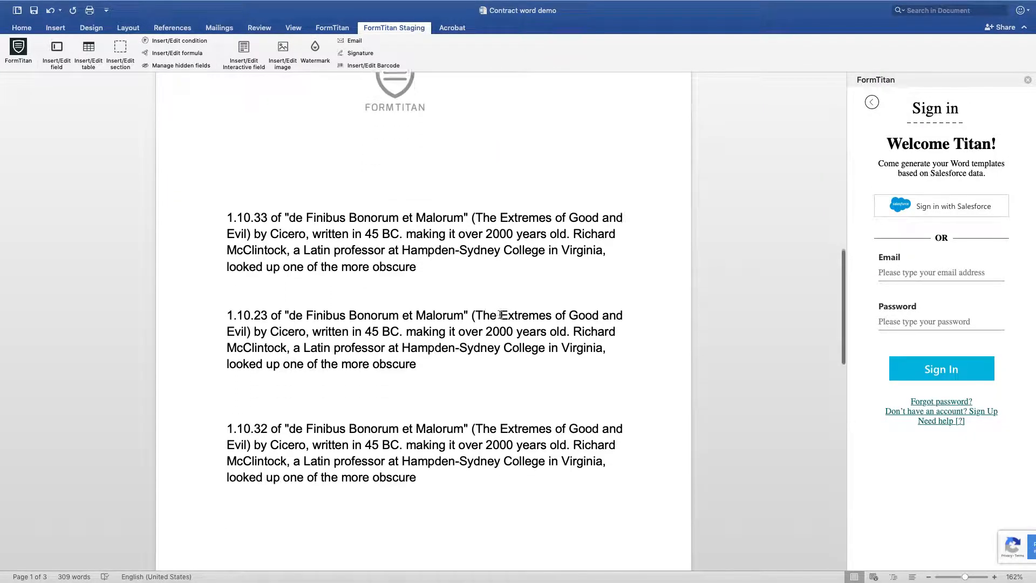
scroll(500, 314, "down", 10)
scroll(500, 312, "up", 3)
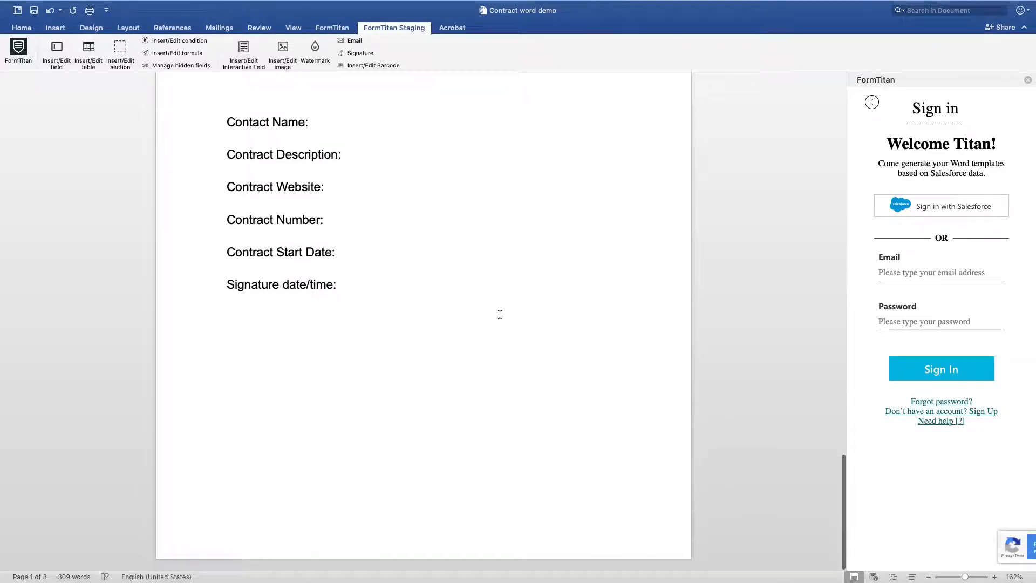
Step: Delete the Contract Number line from the field list at the end of the agreement
left_click(329, 217)
left_click(339, 249)
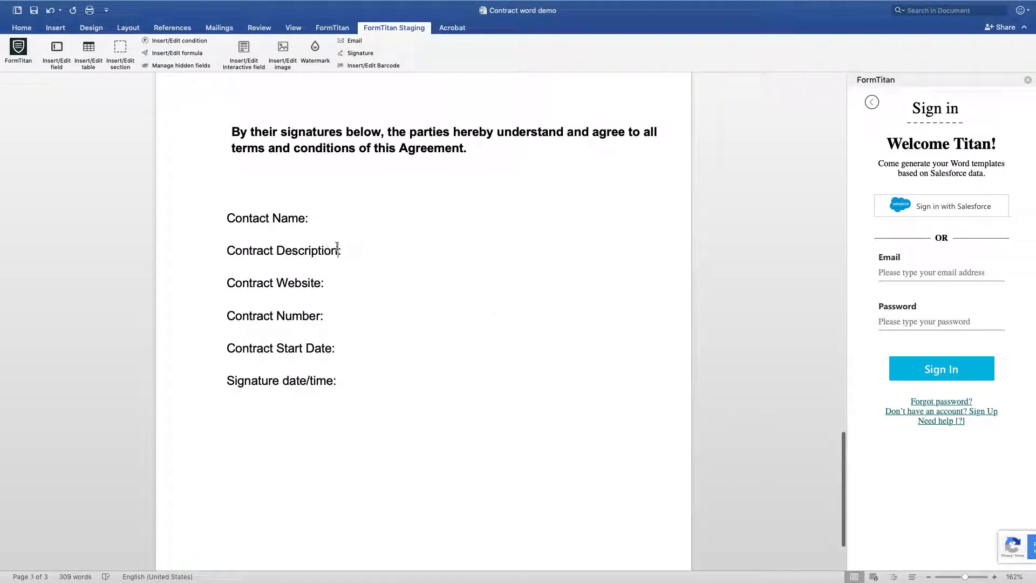
left_click_drag(332, 315, 217, 319)
key("BackSpace")
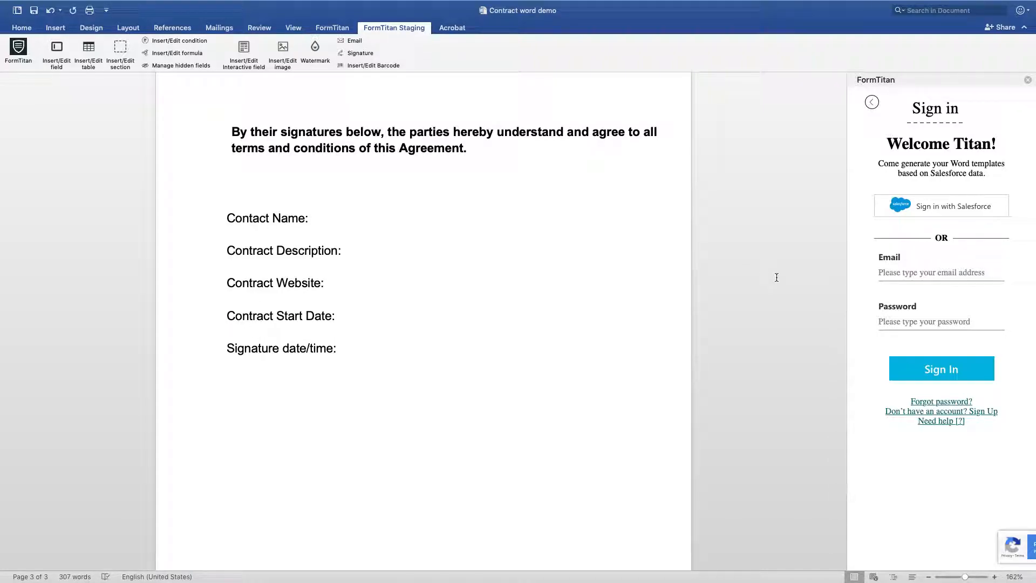
Step: Start the FormTitan add-in's Salesforce sign-in, preview the Contract Demo Interactive form in Chrome, and return to Word
left_click(971, 206)
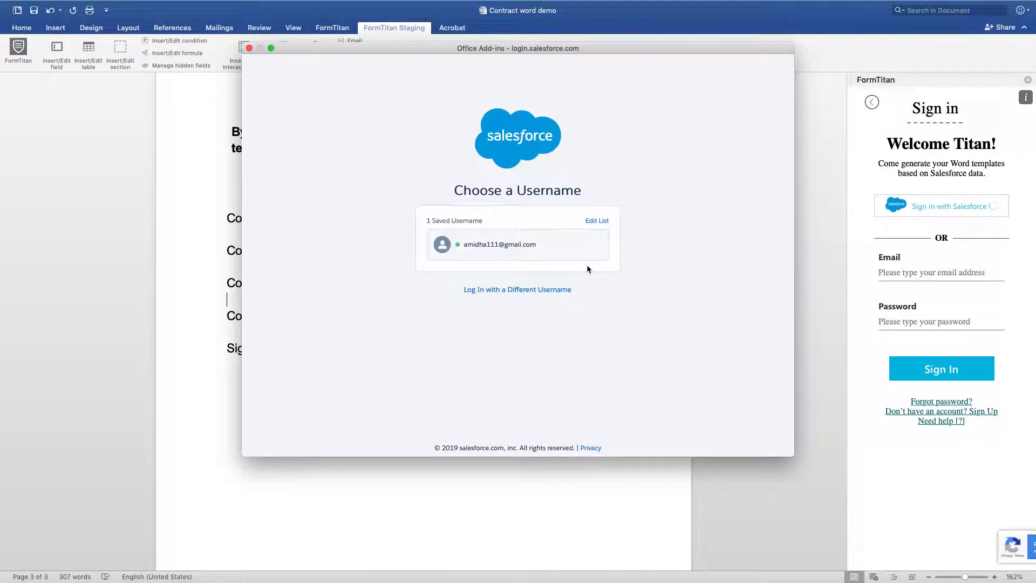
key("ctrl+Up")
left_click(582, 270)
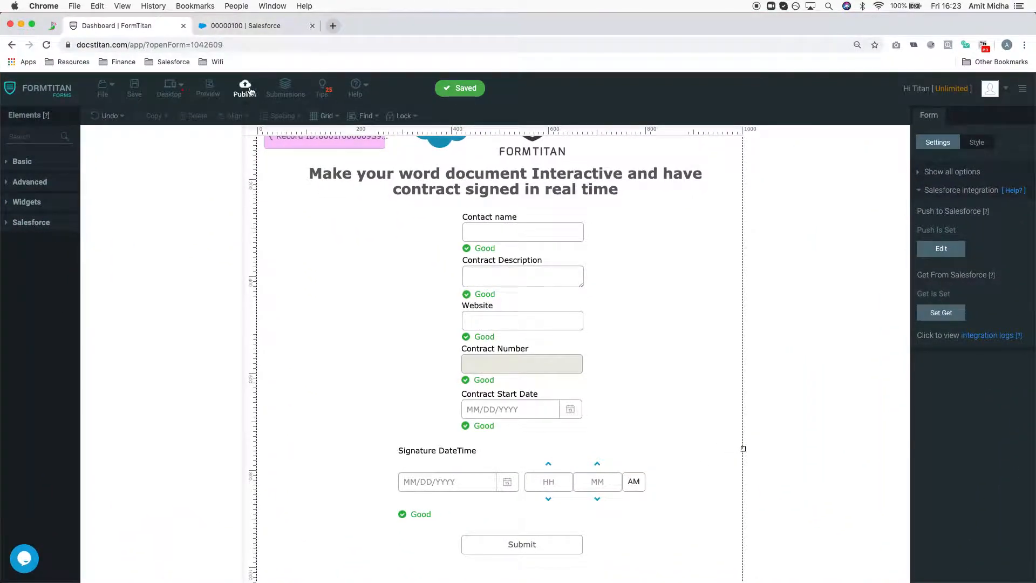
left_click(211, 88)
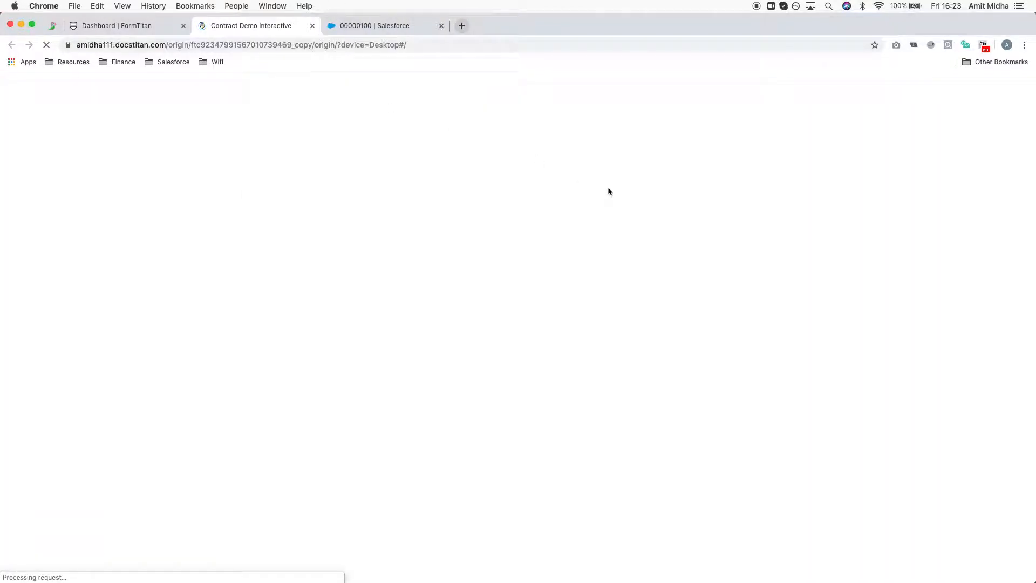
key("ctrl+Up")
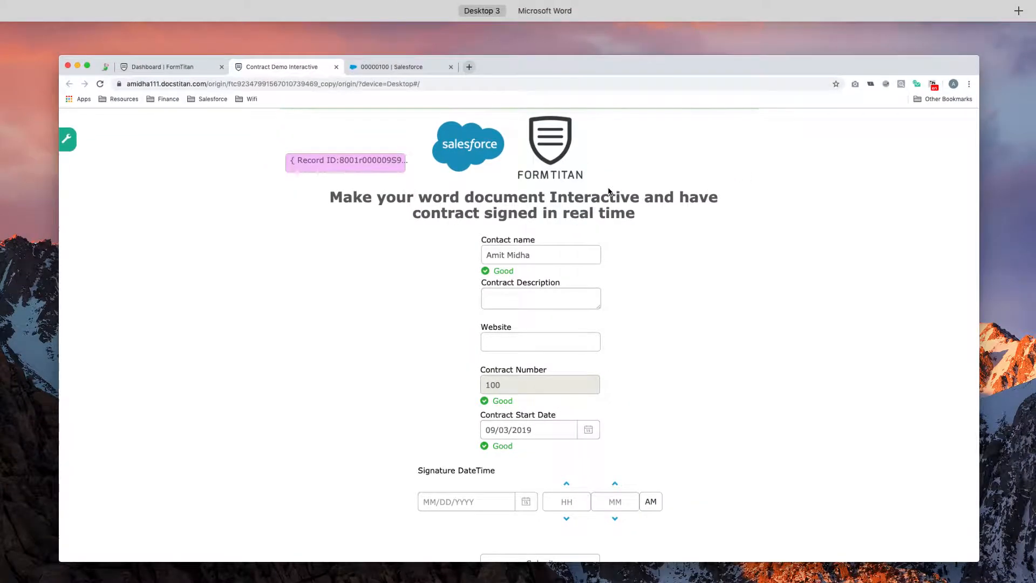
left_click(558, 34)
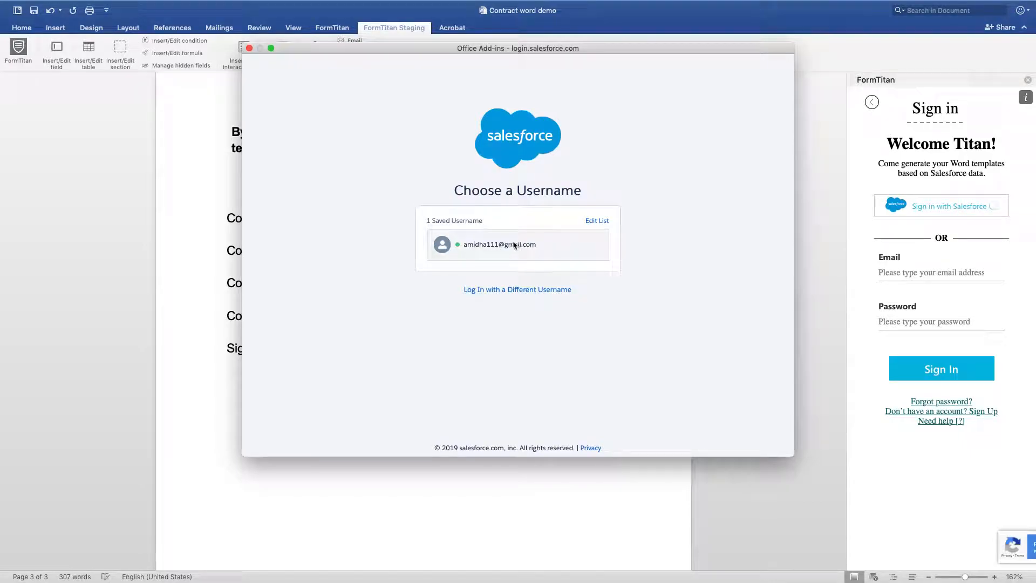
Step: Complete the add-in's Salesforce sign-in with the saved username and allow FormTitan access
left_click(569, 240)
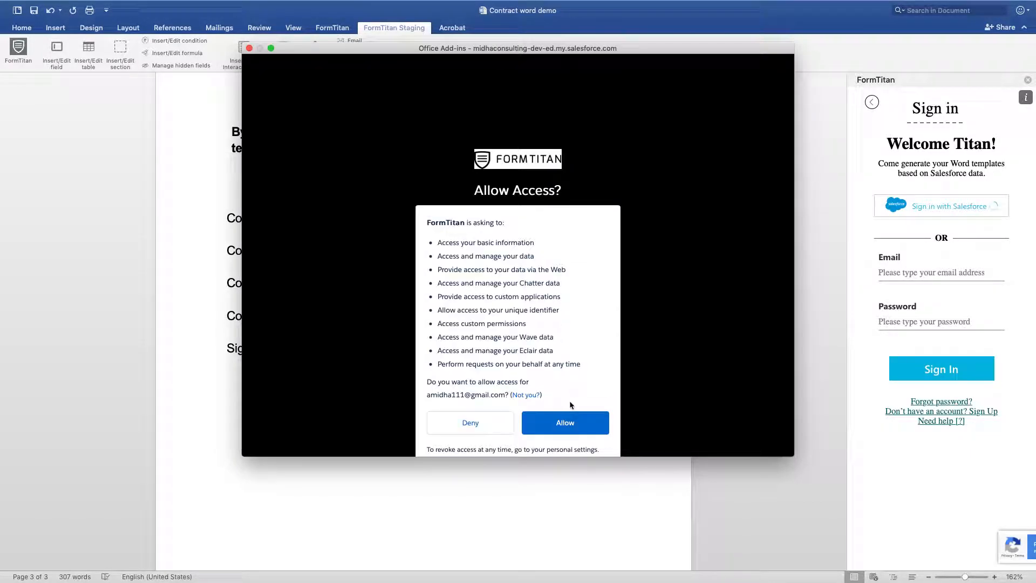
left_click(563, 426)
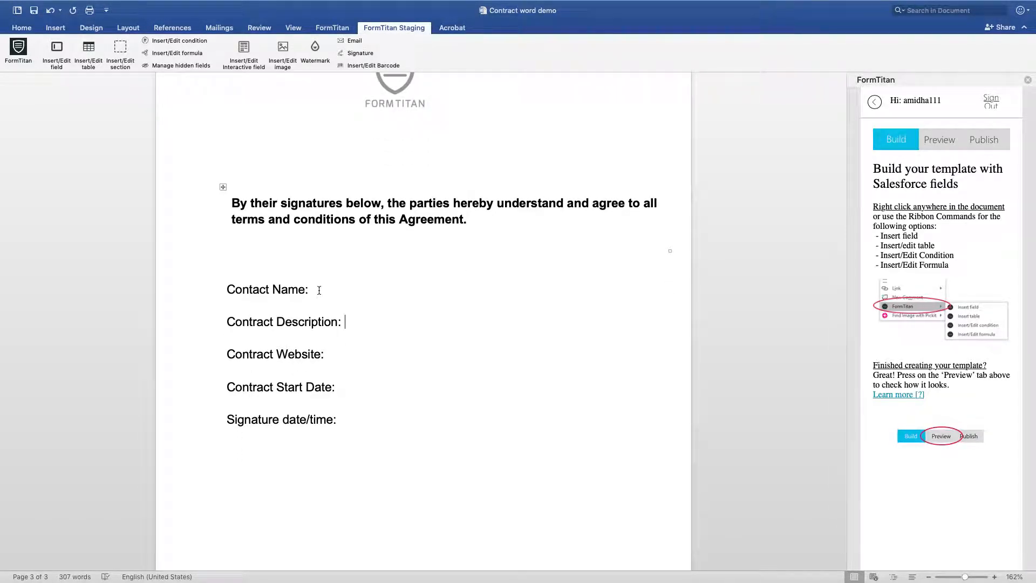
Step: Insert the Contact name interactive field from the Contract Demo Interactive form after the Contact Name label
left_click(246, 50)
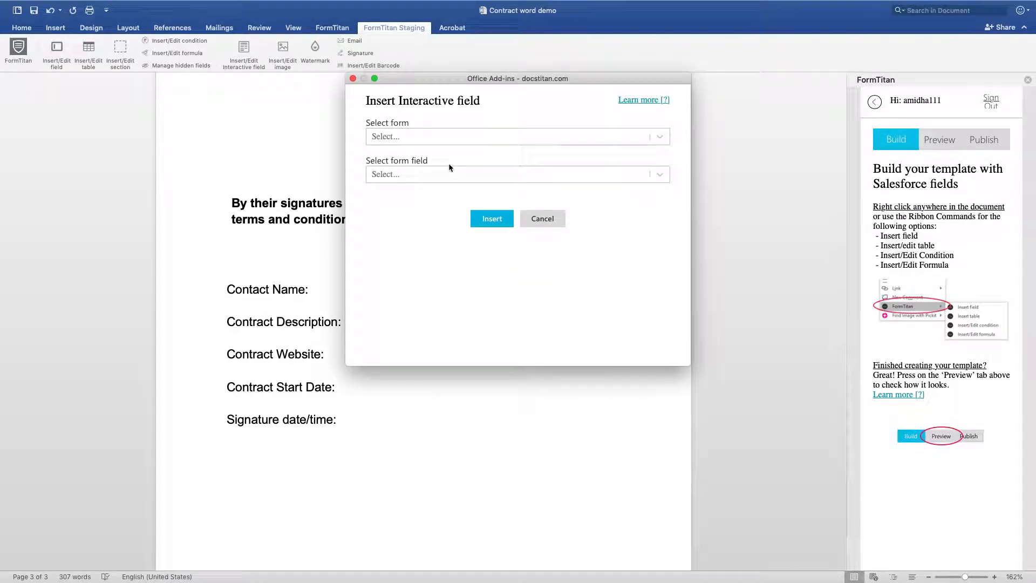
left_click(457, 136)
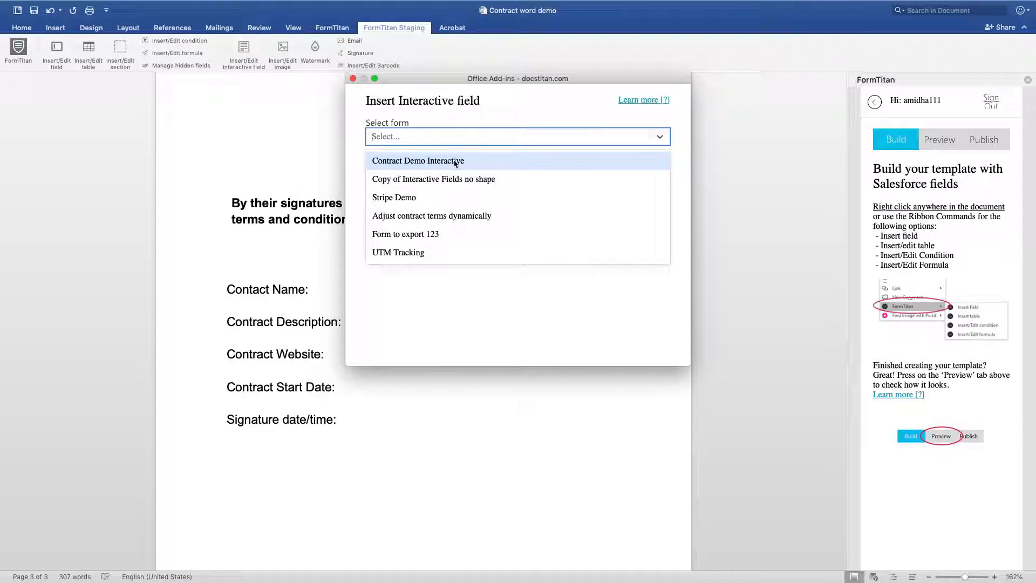
left_click(453, 160)
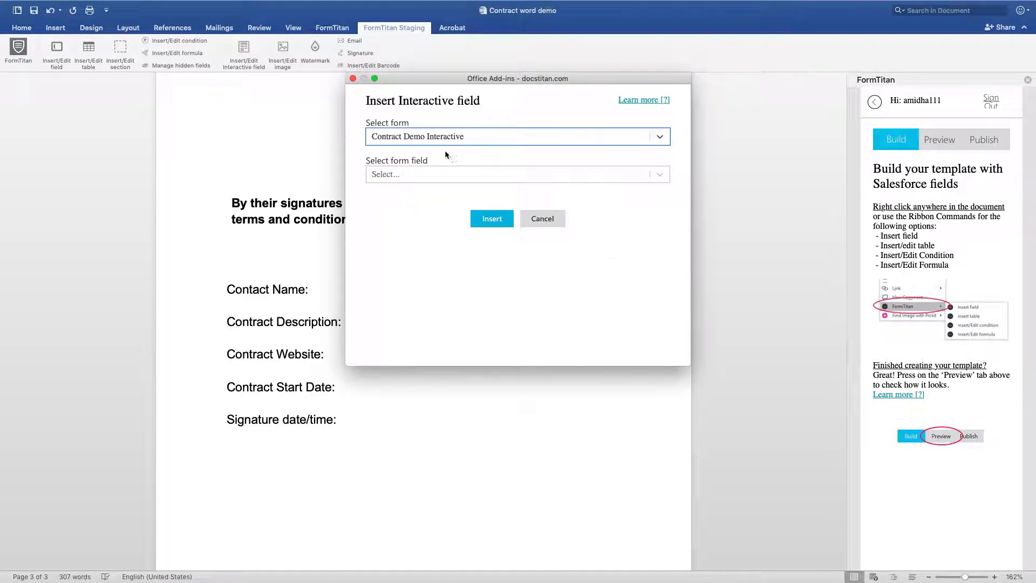
left_click(470, 173)
left_click(451, 200)
left_click(492, 219)
Step: Insert the Contract Description interactive field from the Contract Demo Interactive form after the Contract Description label
left_click(362, 222)
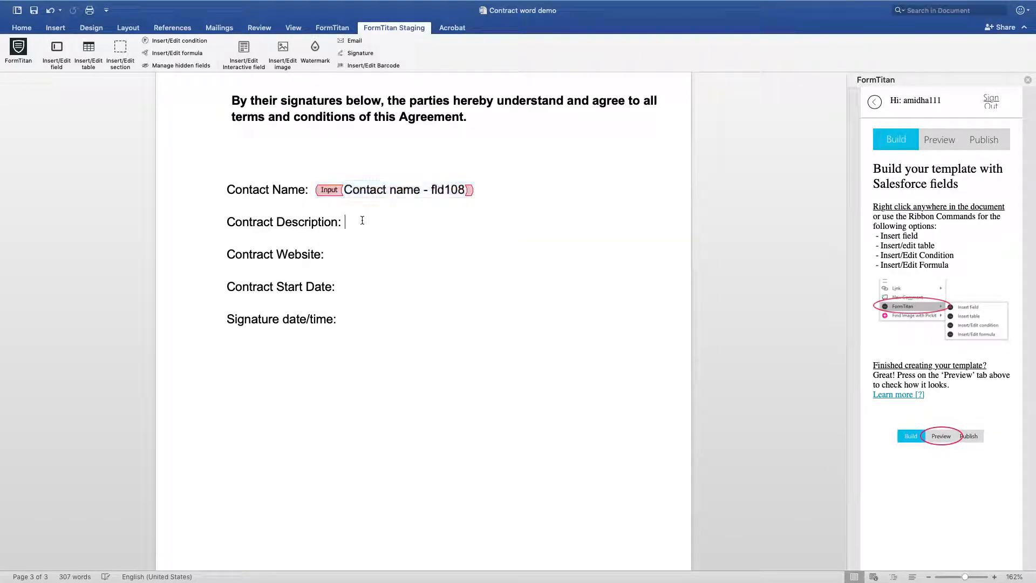
left_click(244, 54)
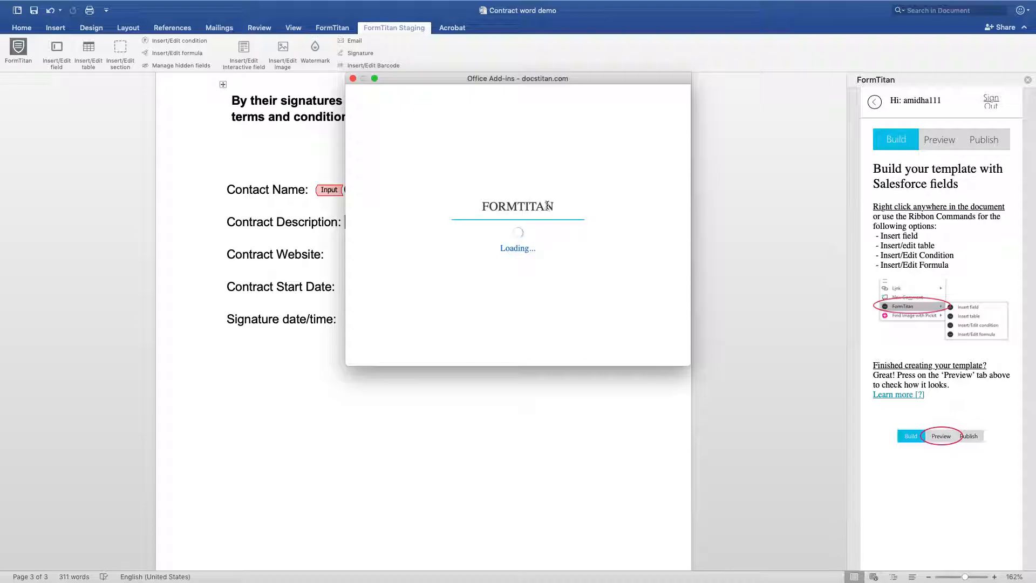
left_click(501, 147)
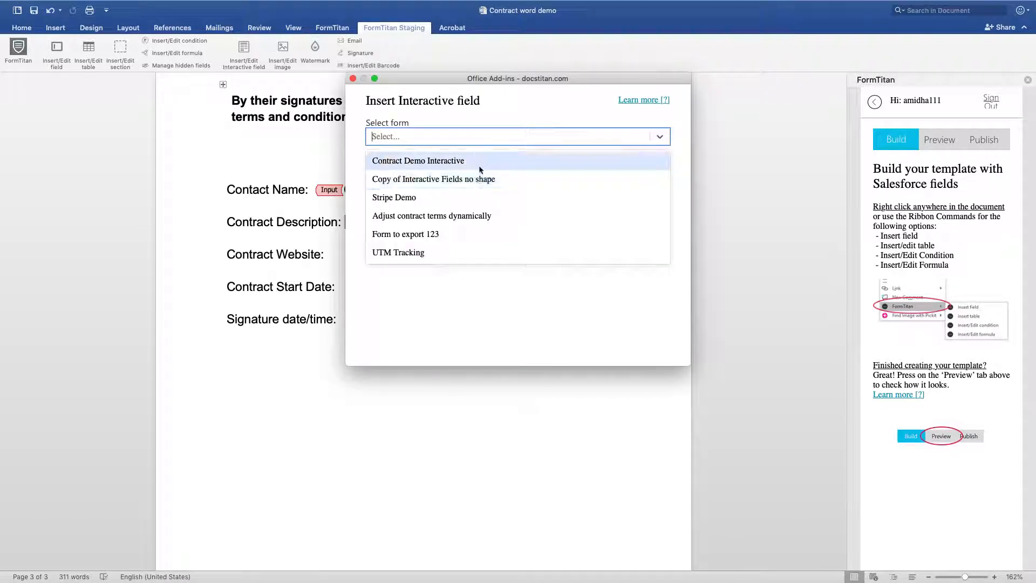
left_click(480, 161)
left_click(463, 174)
left_click(464, 214)
left_click(512, 223)
Step: Insert the Website interactive field from the Contract Demo Interactive form after the Contract Website label
left_click(373, 227)
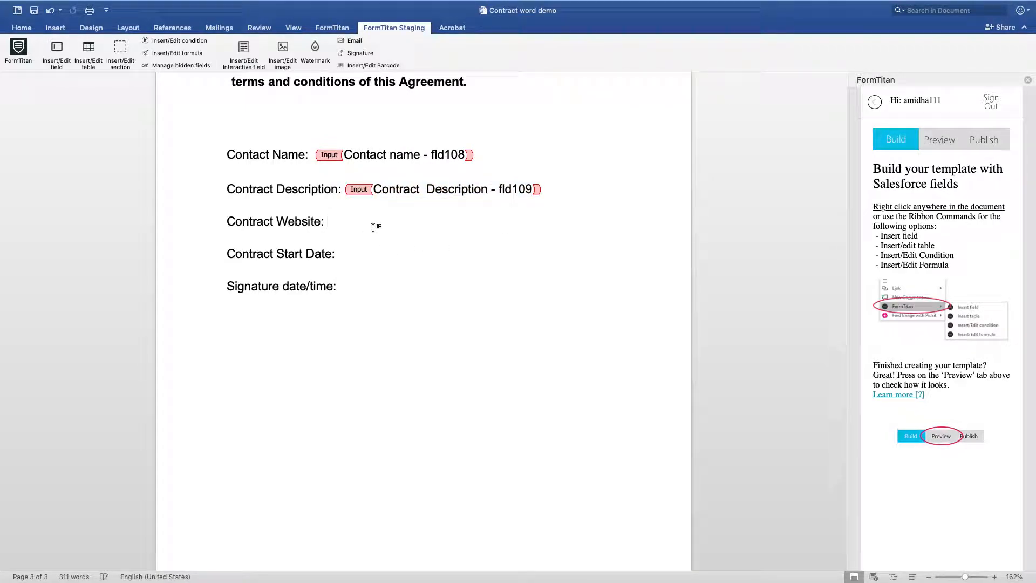
left_click(243, 51)
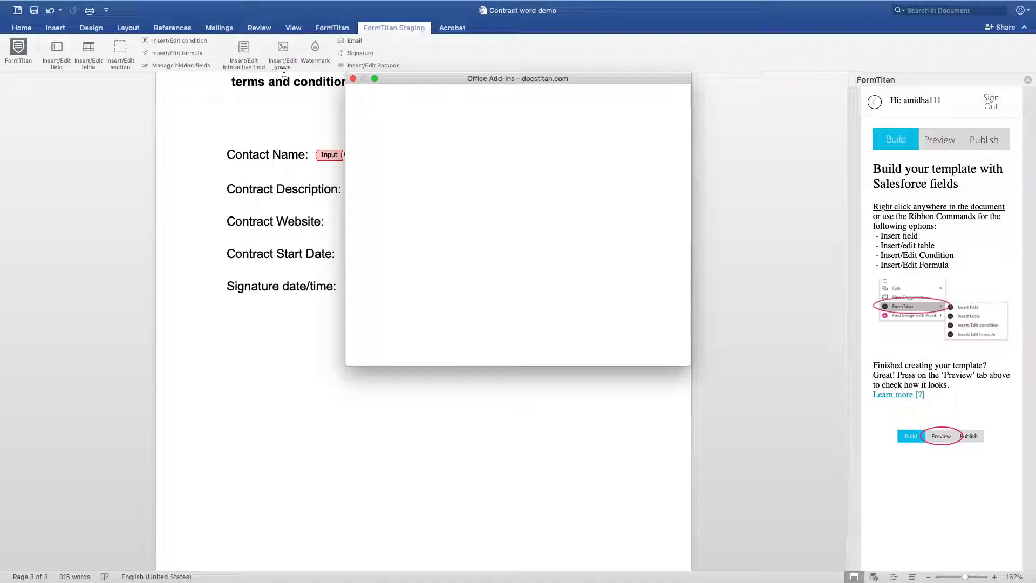
left_click(458, 137)
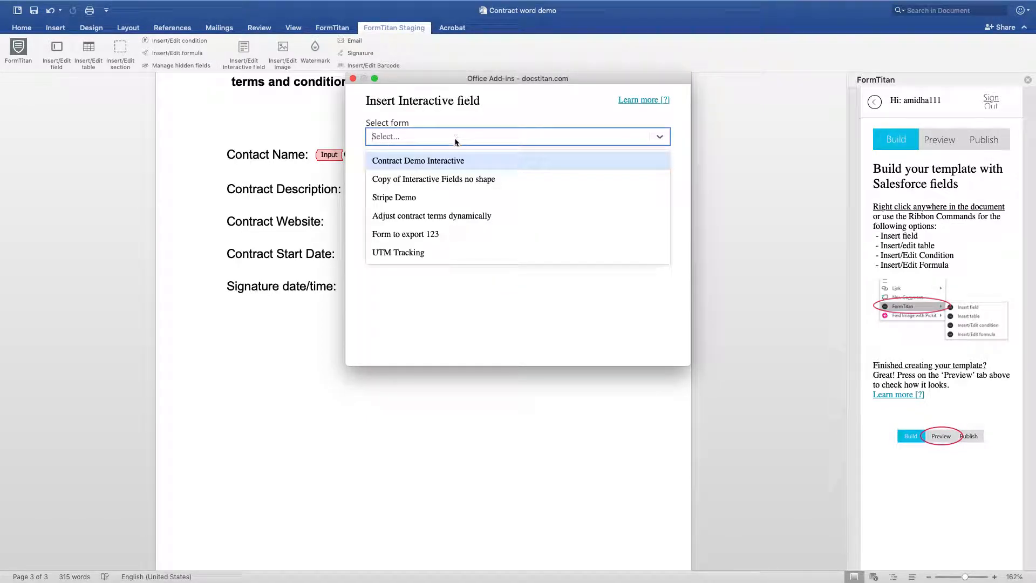
left_click(445, 166)
left_click(430, 174)
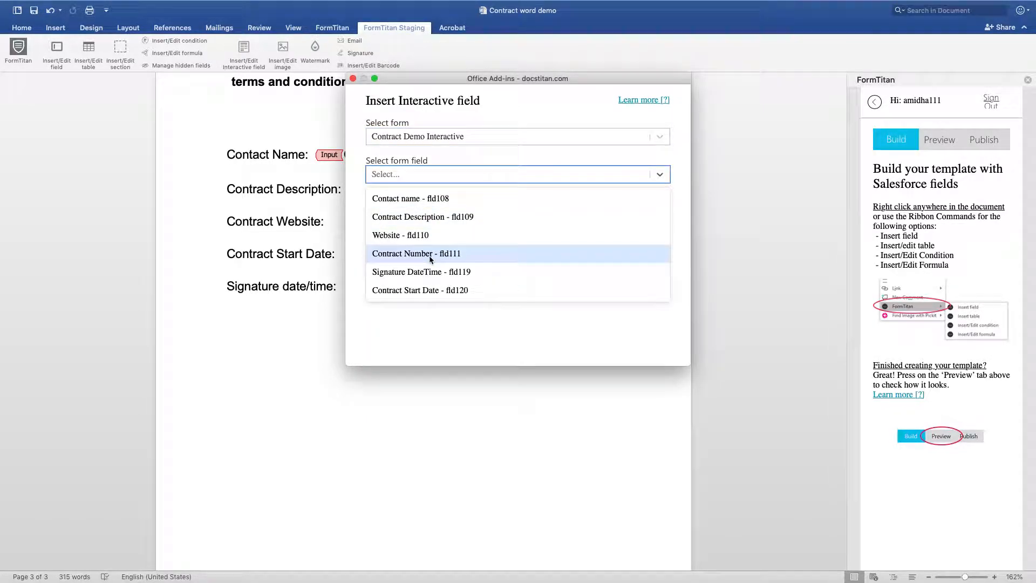
left_click(430, 236)
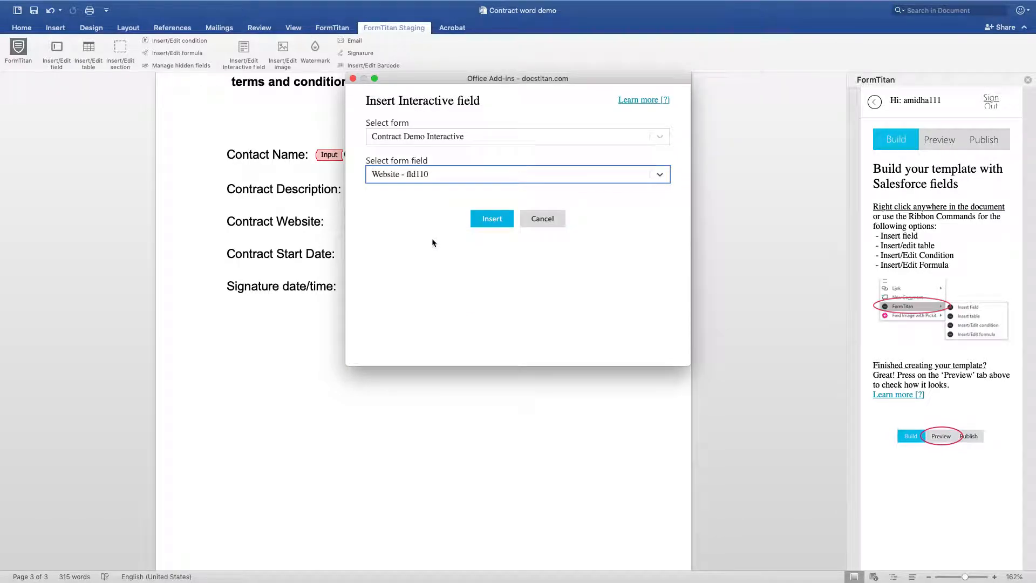
left_click(492, 218)
Step: Insert the Contract Start Date interactive field from the Contract Demo Interactive form after the Contract Start Date label
left_click(352, 224)
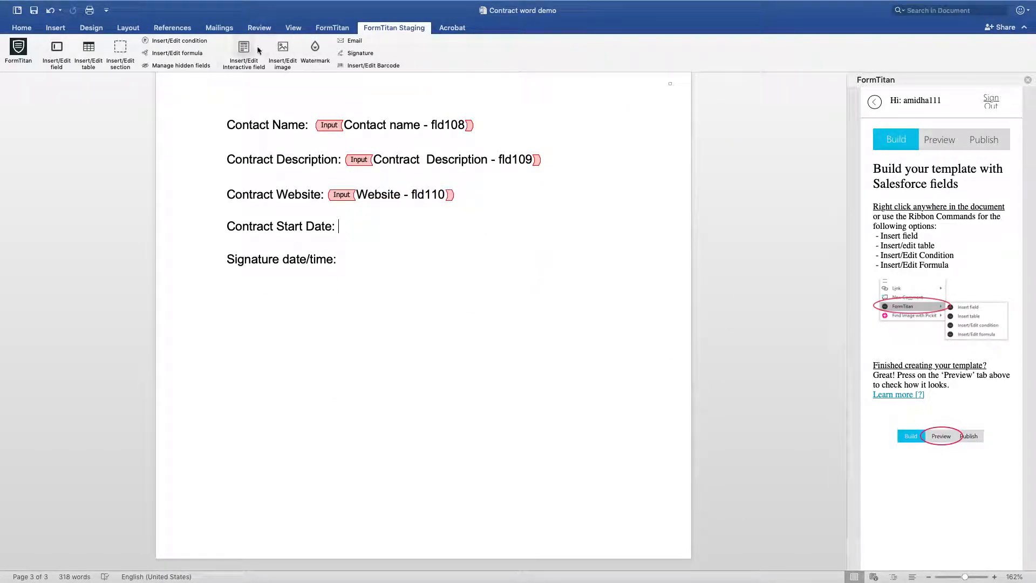
left_click(247, 51)
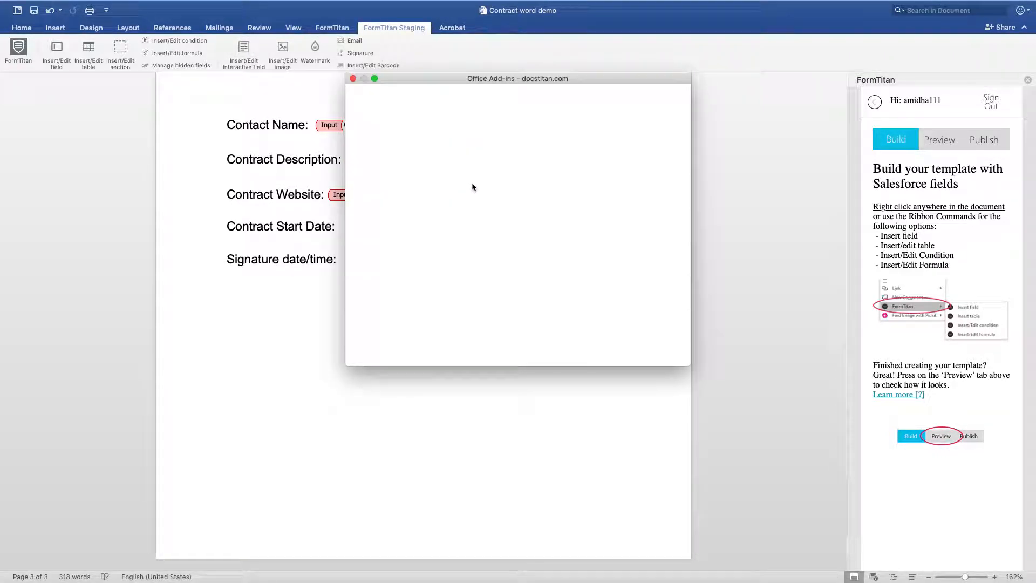
left_click(467, 135)
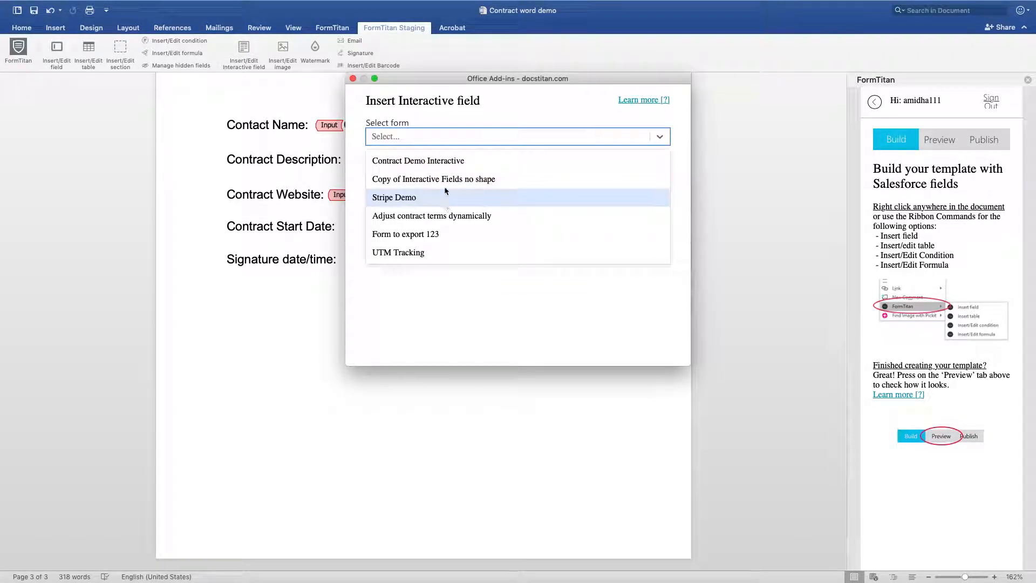
left_click(448, 160)
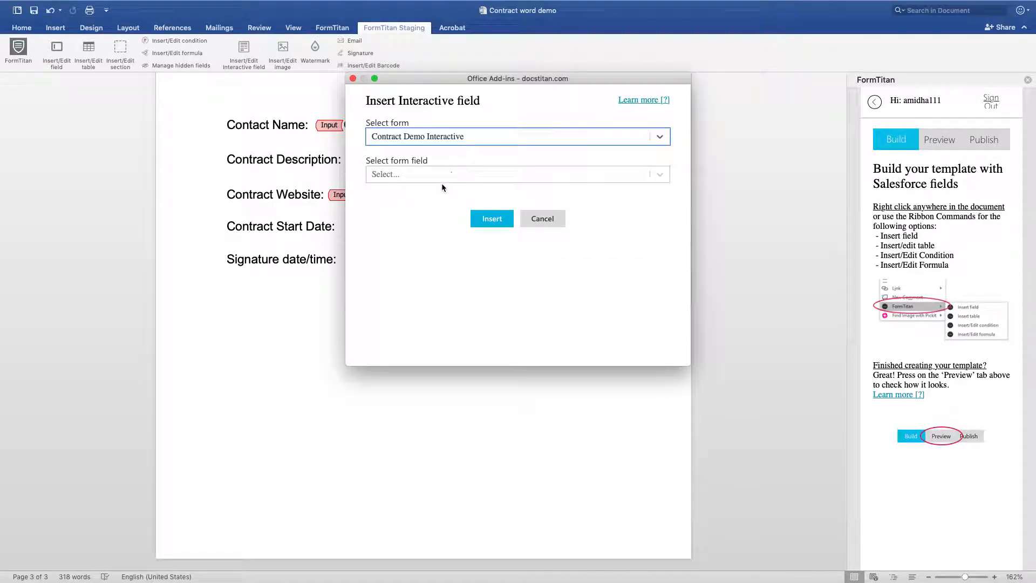
left_click(441, 175)
left_click(440, 289)
left_click(490, 218)
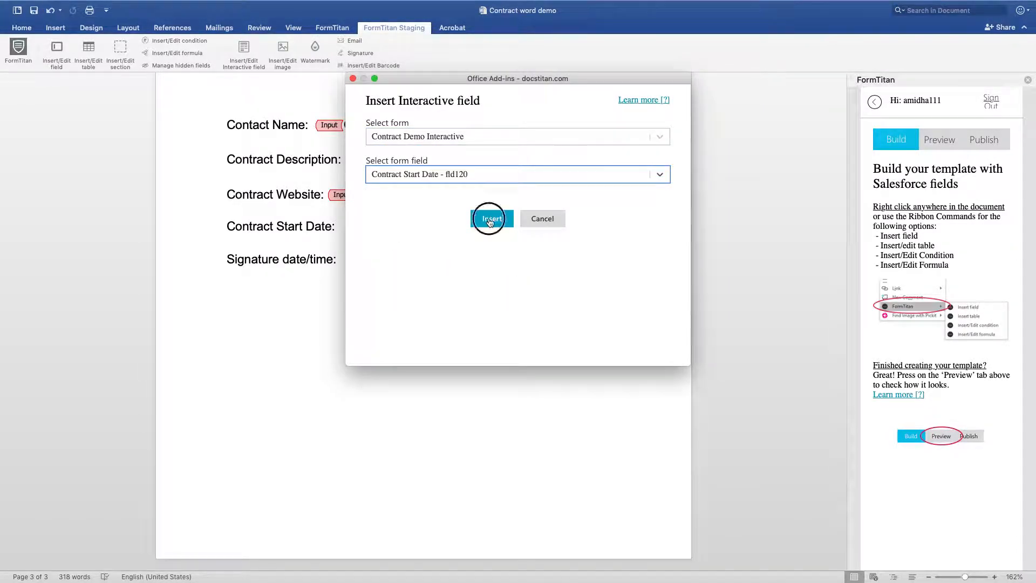
Step: Insert the Signature DateTime interactive field from the Contract Demo Interactive form after the Signature date/time label
left_click(356, 266)
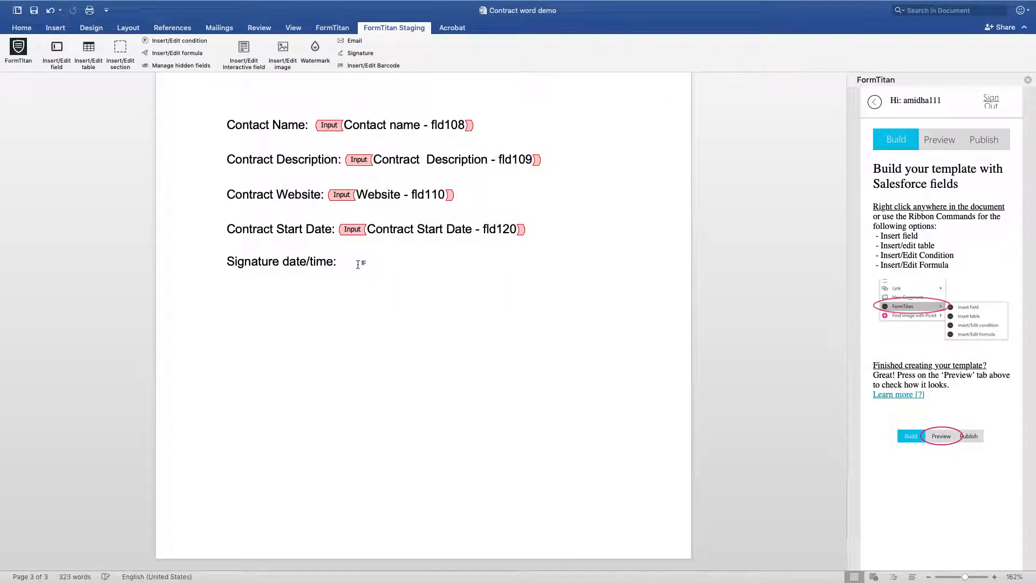
left_click(248, 50)
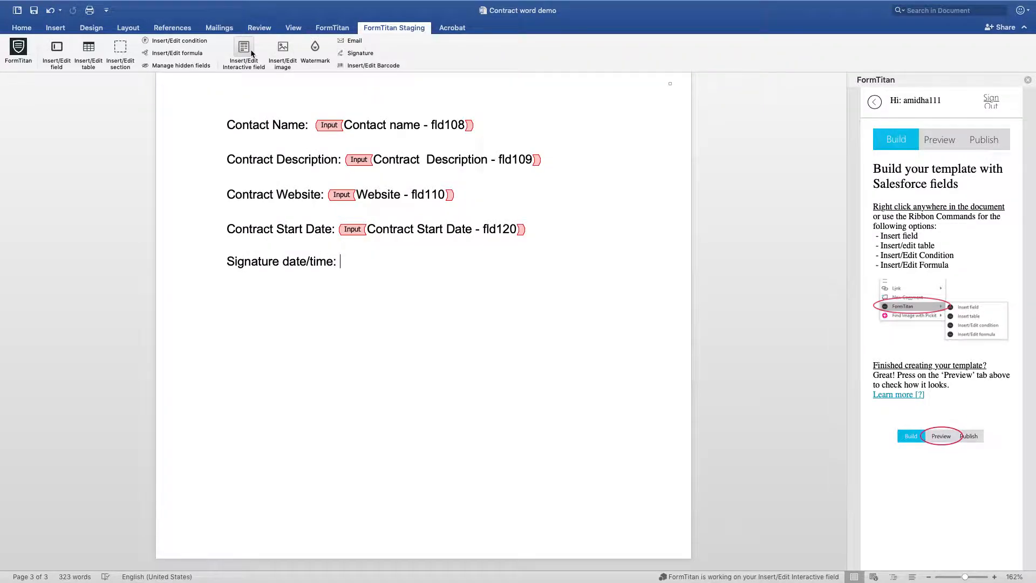
left_click(483, 135)
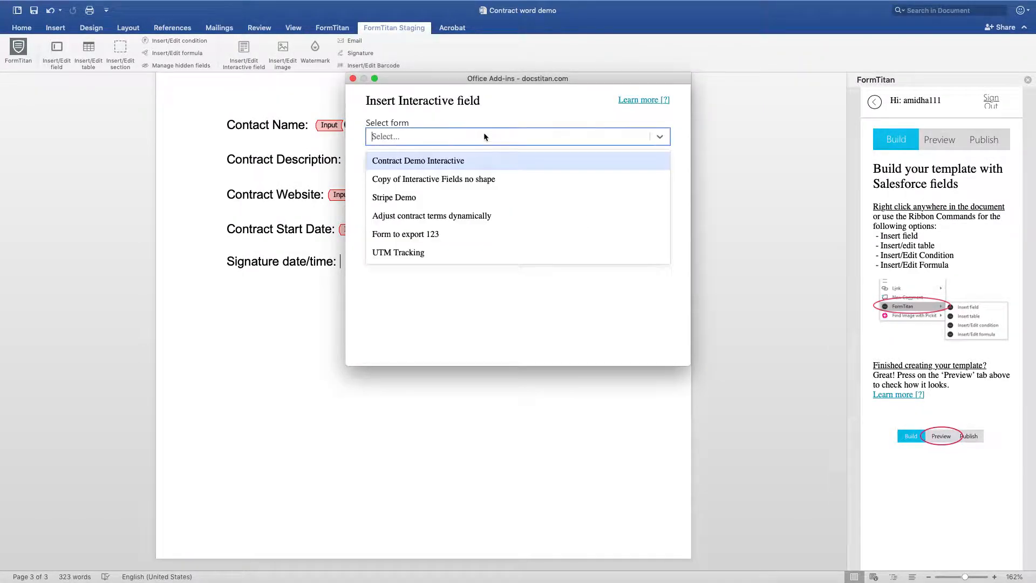
left_click(470, 155)
left_click(445, 173)
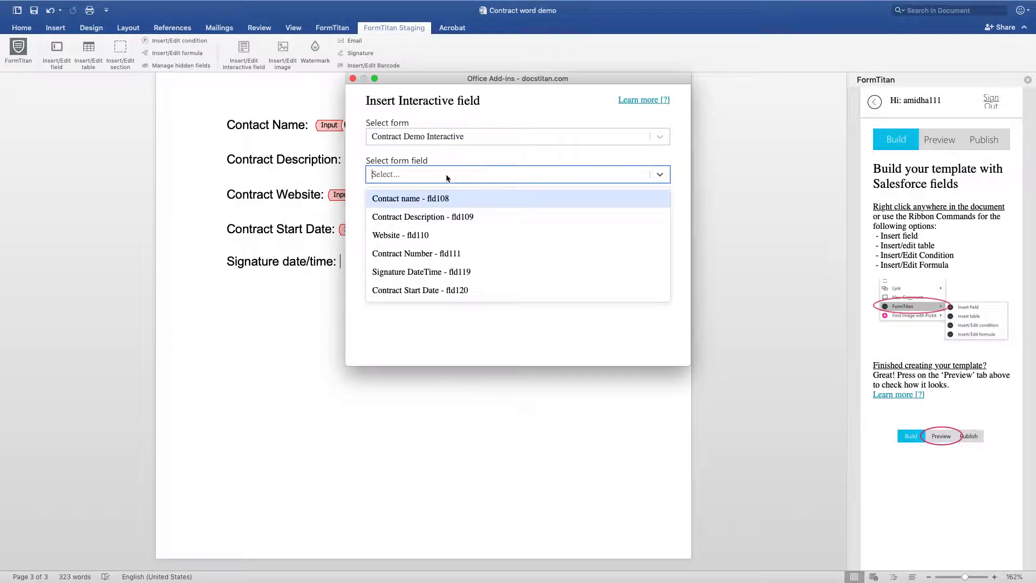
left_click(439, 272)
left_click(499, 220)
Step: Insert a FormTitan signature block of type Simple below the interactive fields
left_click(524, 312)
left_click(359, 53)
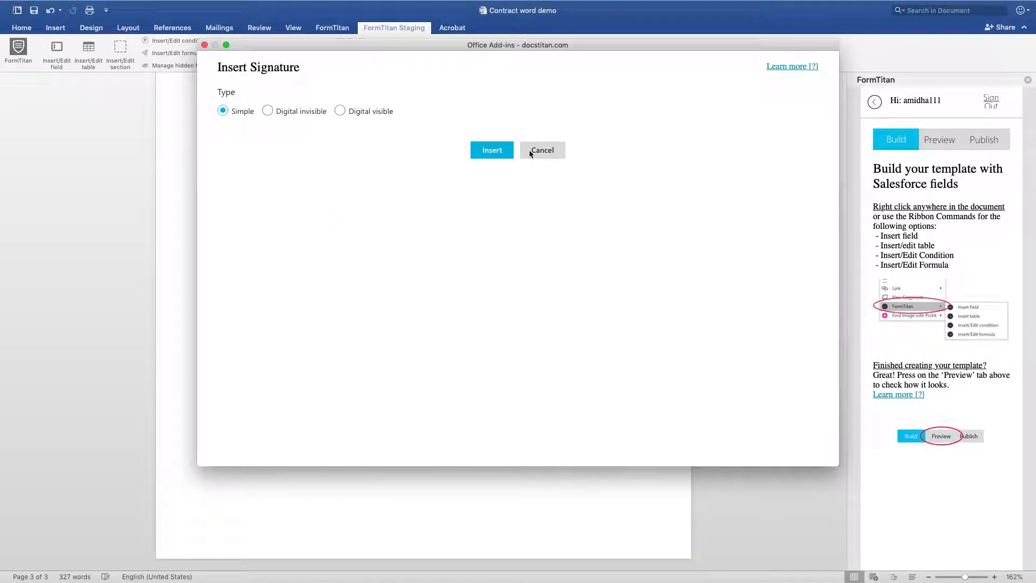
left_click(493, 152)
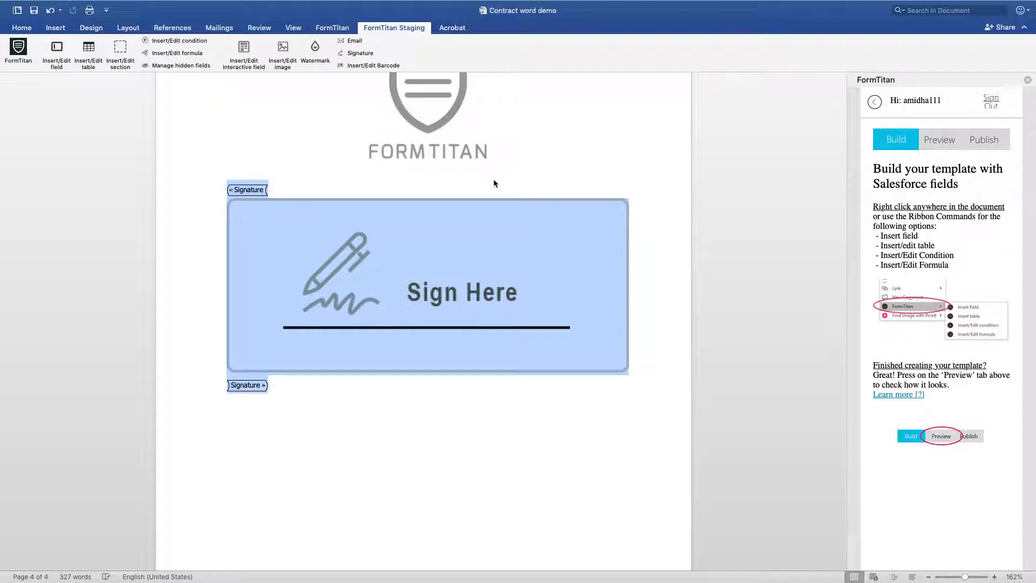
left_click(542, 173)
Step: Review the contract template's pages, from the agreement title through the clauses to the interactive fields
scroll(542, 175, "up", 3)
scroll(542, 172, "up", 5)
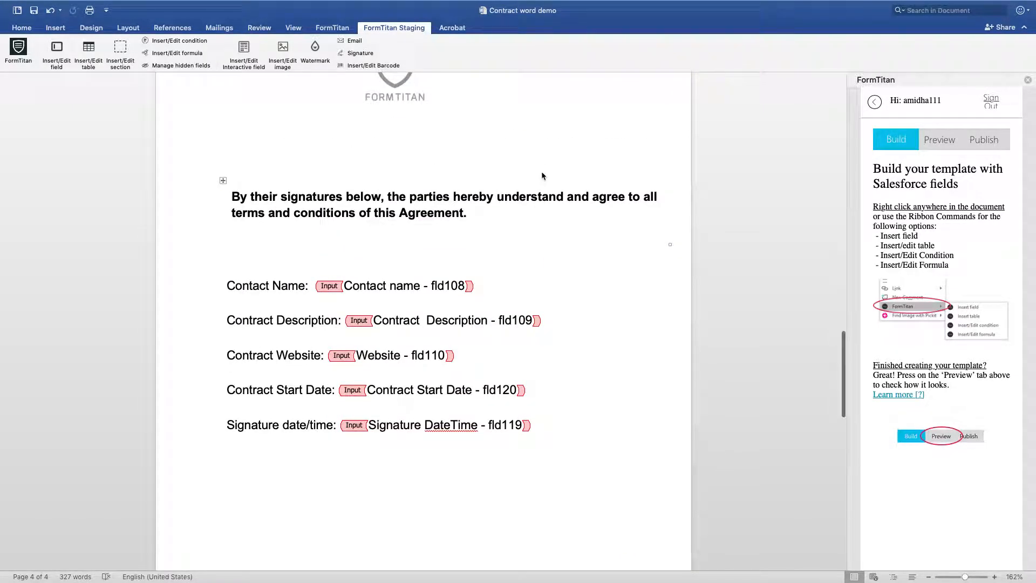
scroll(542, 172, "up", 4)
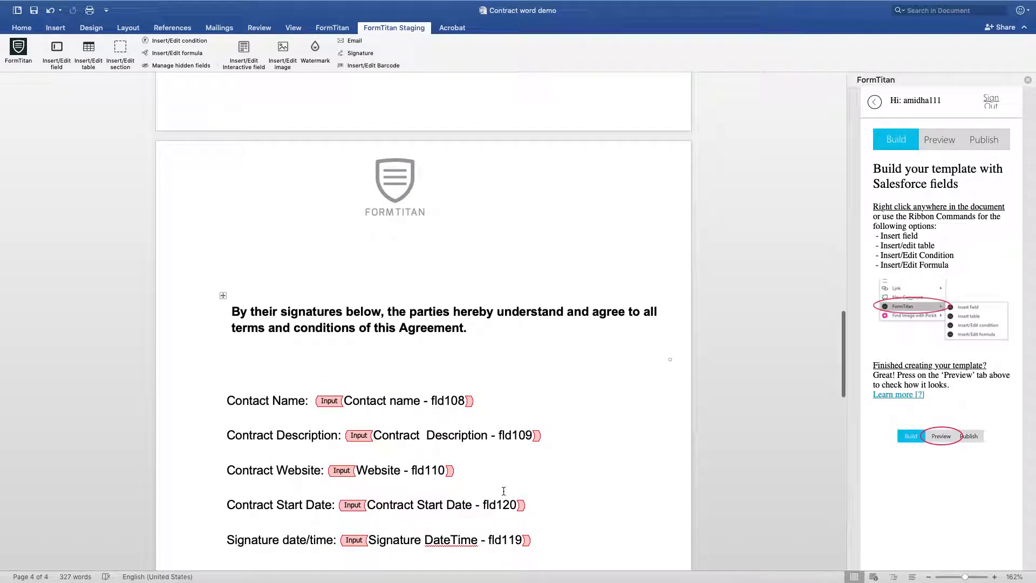
scroll(531, 467, "up", 15)
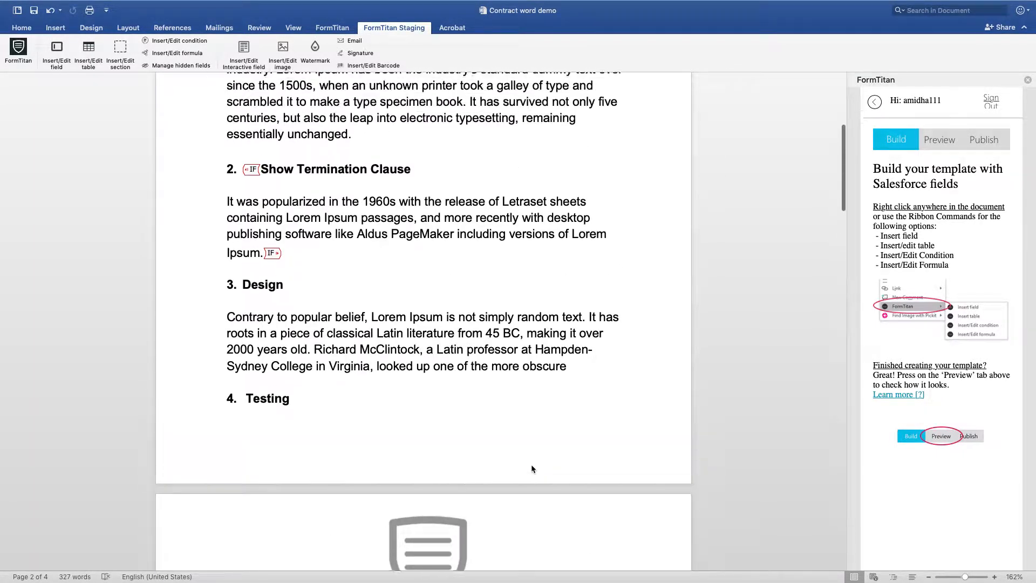
scroll(531, 468, "up", 10)
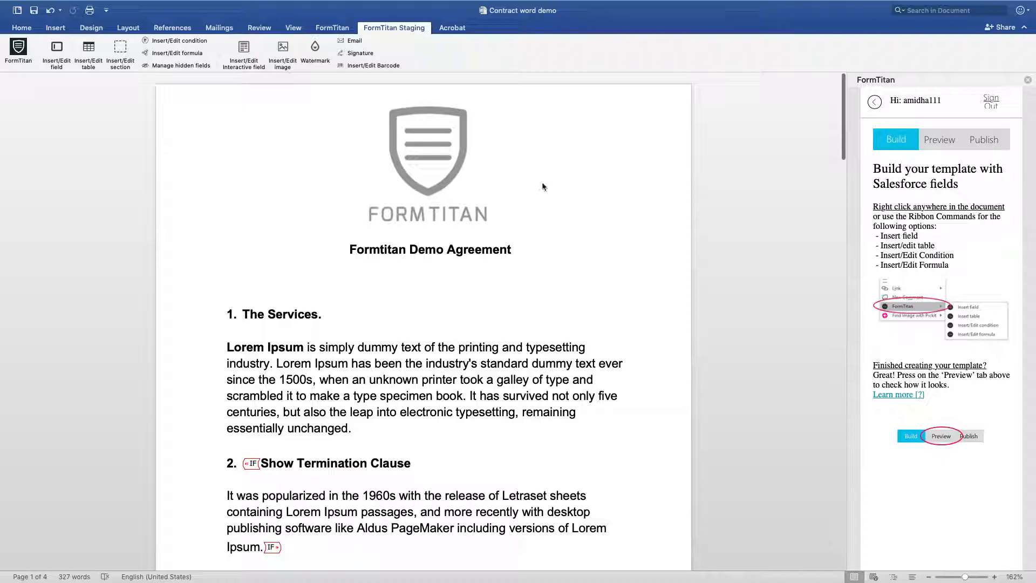
scroll(563, 263, "down", 15)
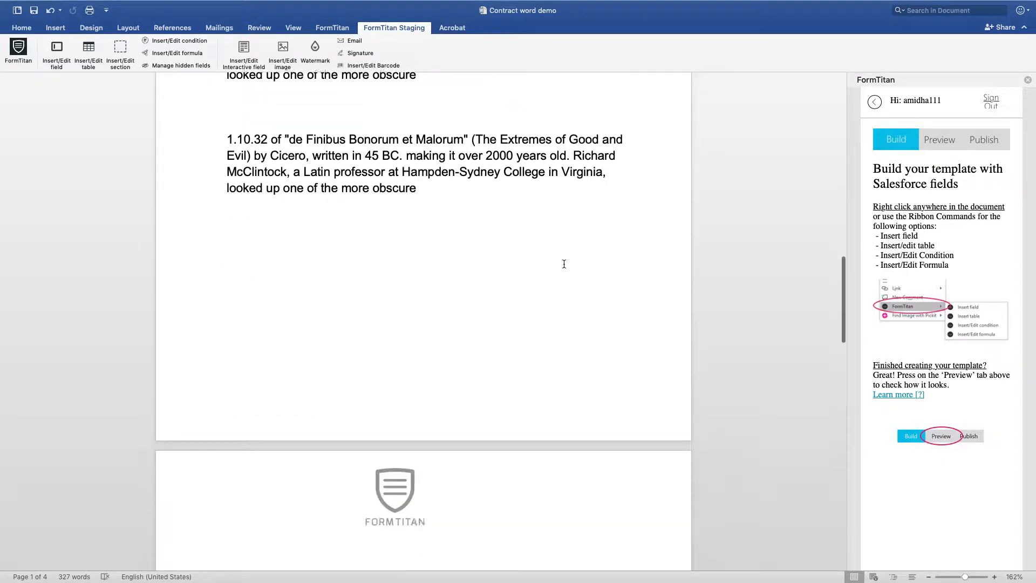
scroll(564, 263, "down", 10)
scroll(564, 263, "up", 10)
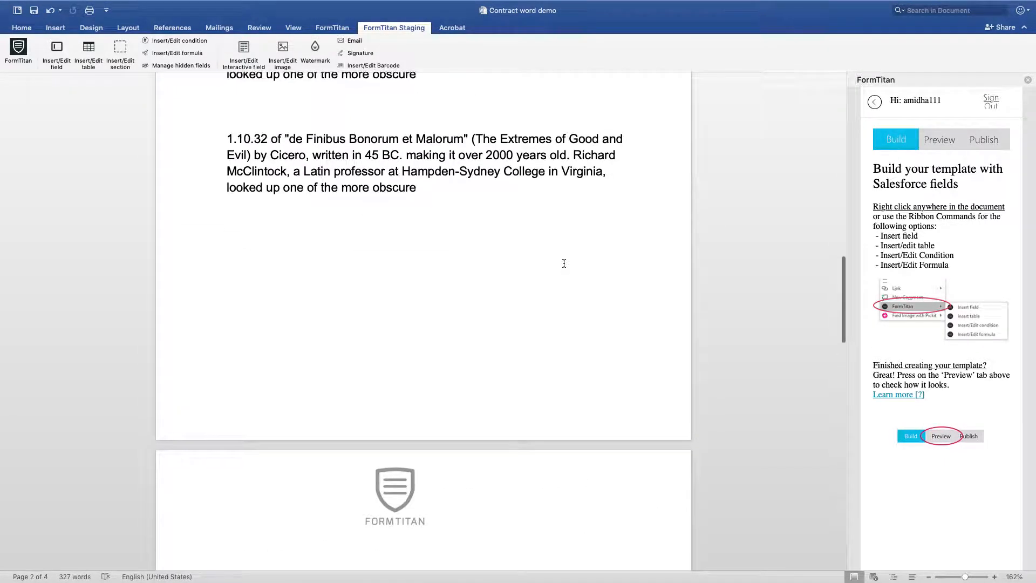
Step: Draw a rectangle shape about 9.6 cm wide and 5.1 cm high below the 1.10.32 paragraph
left_click(57, 30)
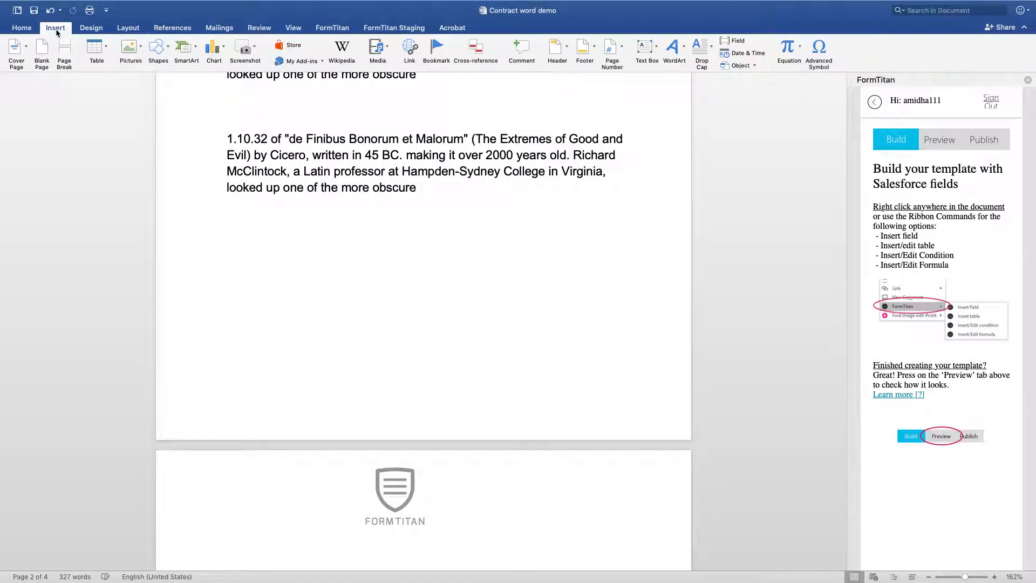
left_click(160, 50)
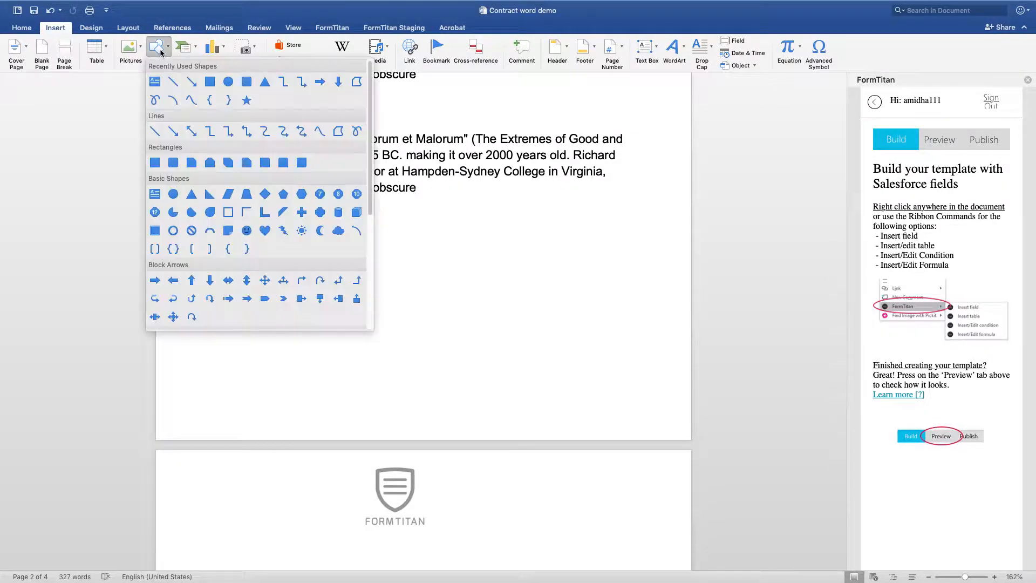
left_click(210, 82)
left_click_drag(403, 258, 640, 384)
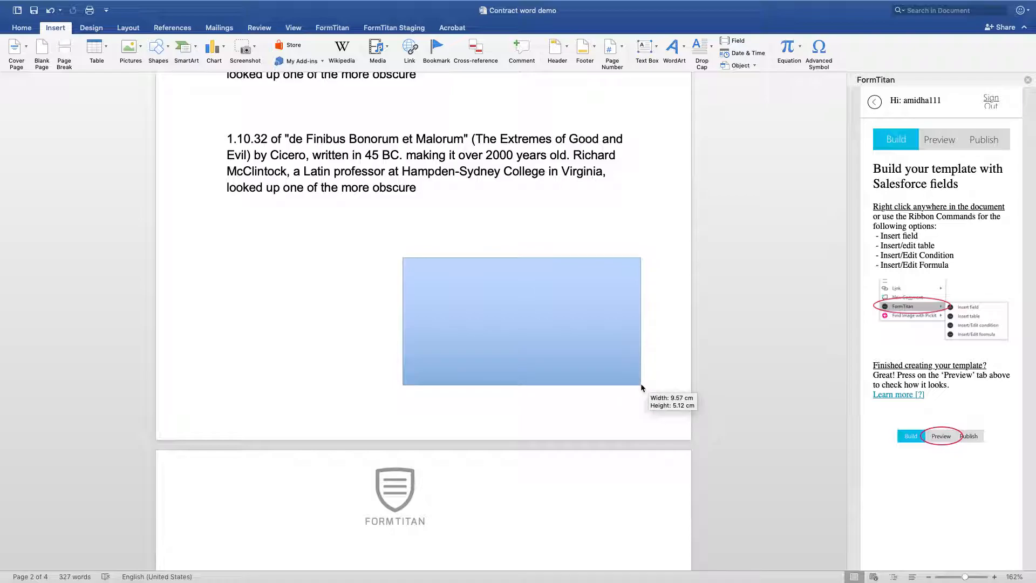
right_click(510, 317)
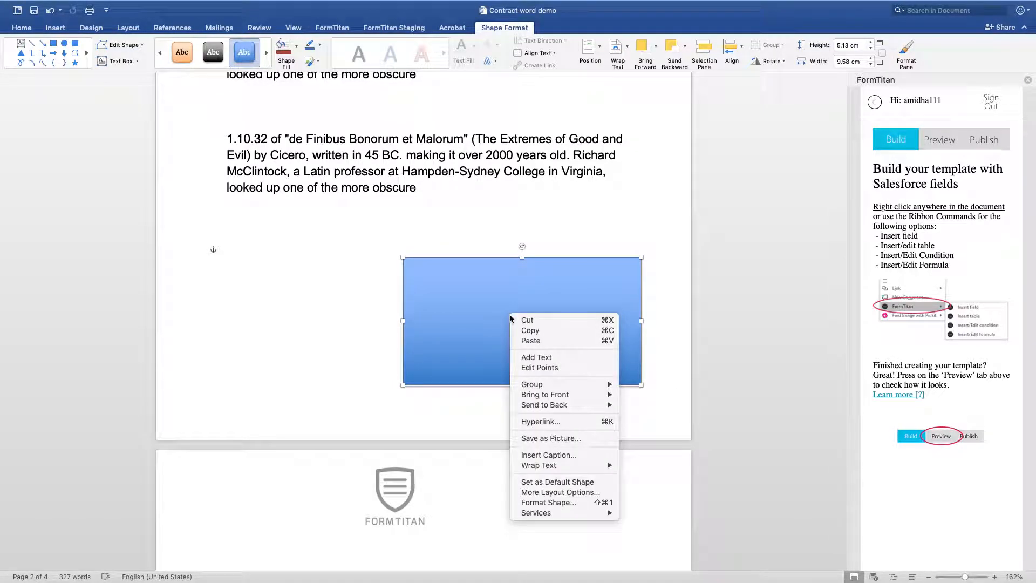
left_click(483, 305)
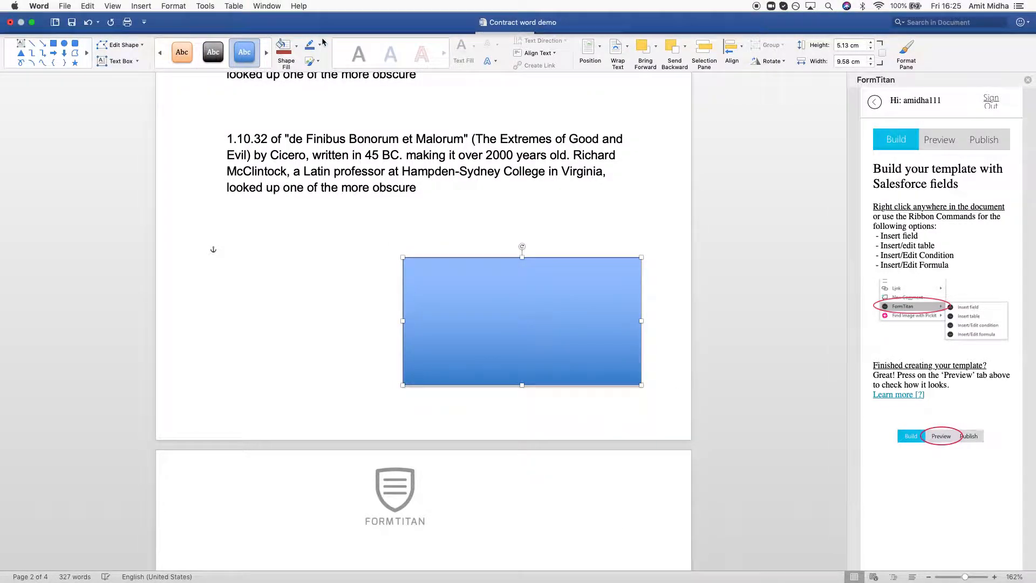
left_click(324, 28)
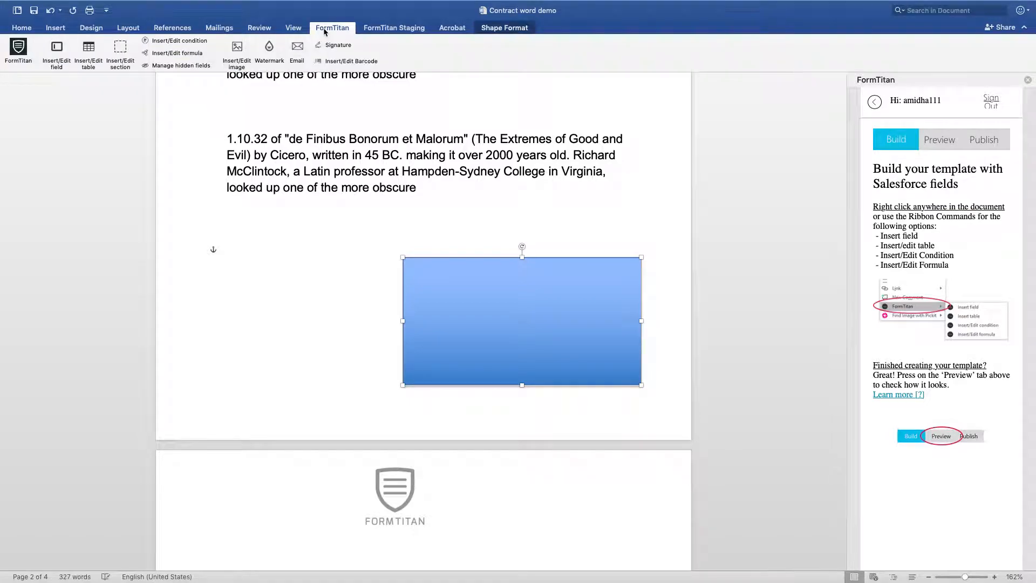
left_click(238, 52)
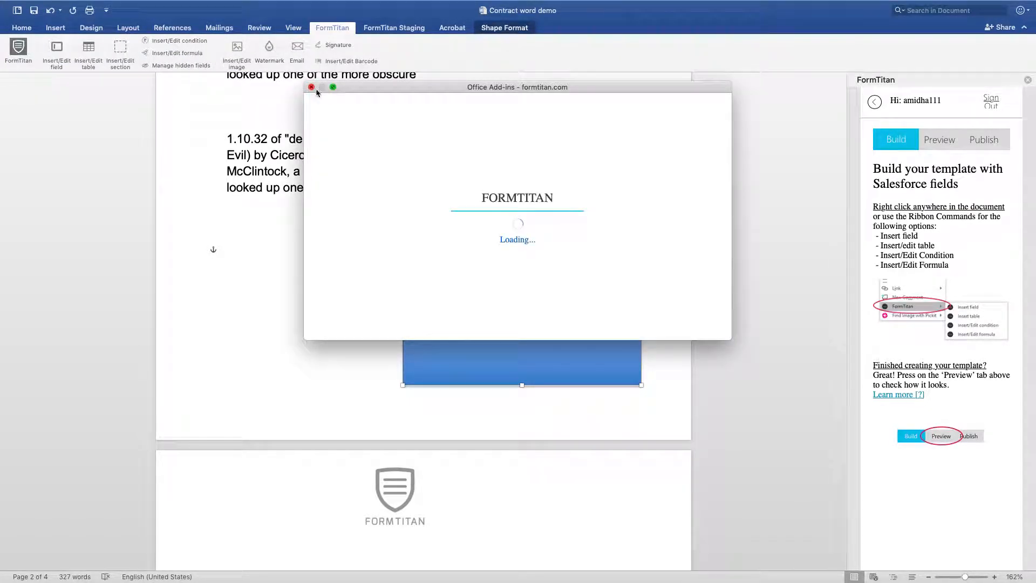
left_click(312, 88)
left_click(361, 270)
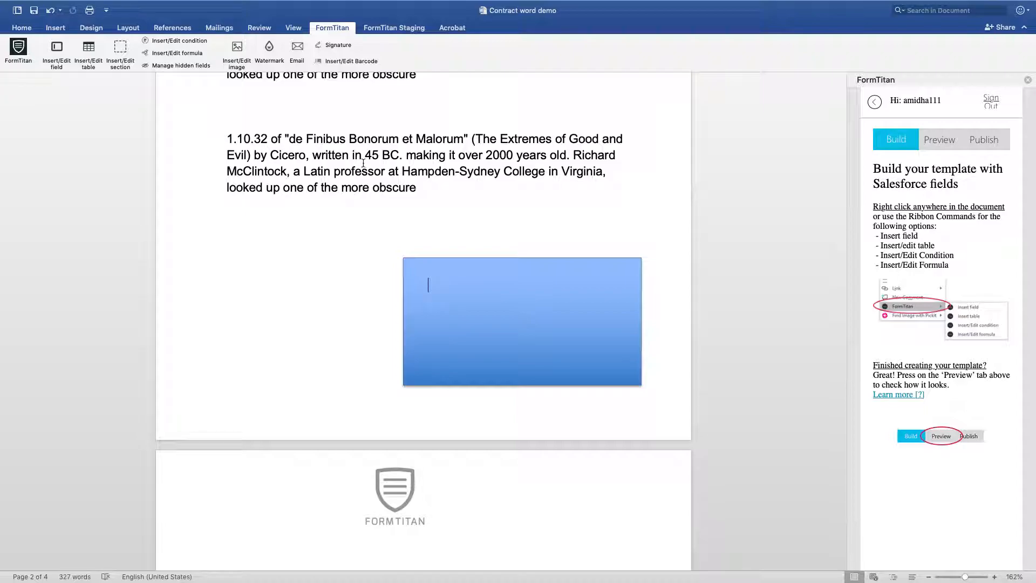
left_click(332, 244)
left_click(249, 248)
left_click(290, 171)
Step: Try to insert the Contact name interactive field from the Contract Demo Interactive form with the rectangle shape selected
left_click(492, 300)
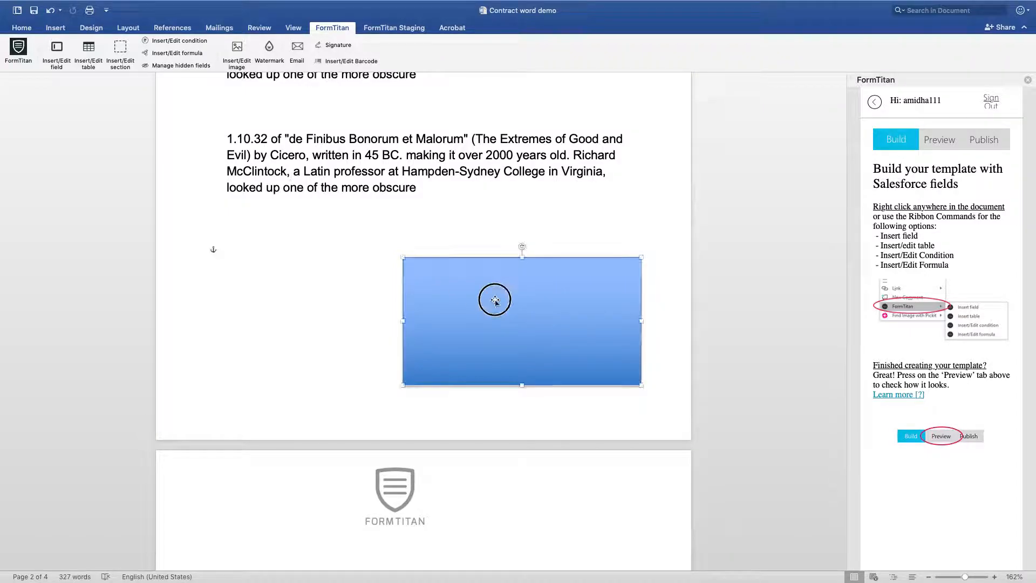
left_click(401, 29)
left_click(241, 61)
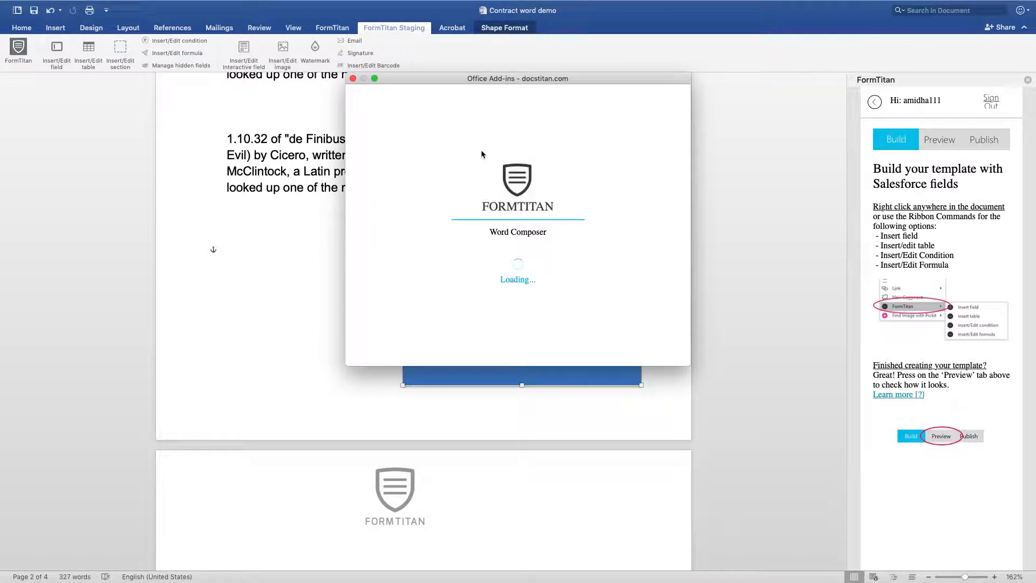
left_click(461, 136)
left_click(428, 157)
left_click(436, 174)
left_click(432, 199)
left_click(491, 218)
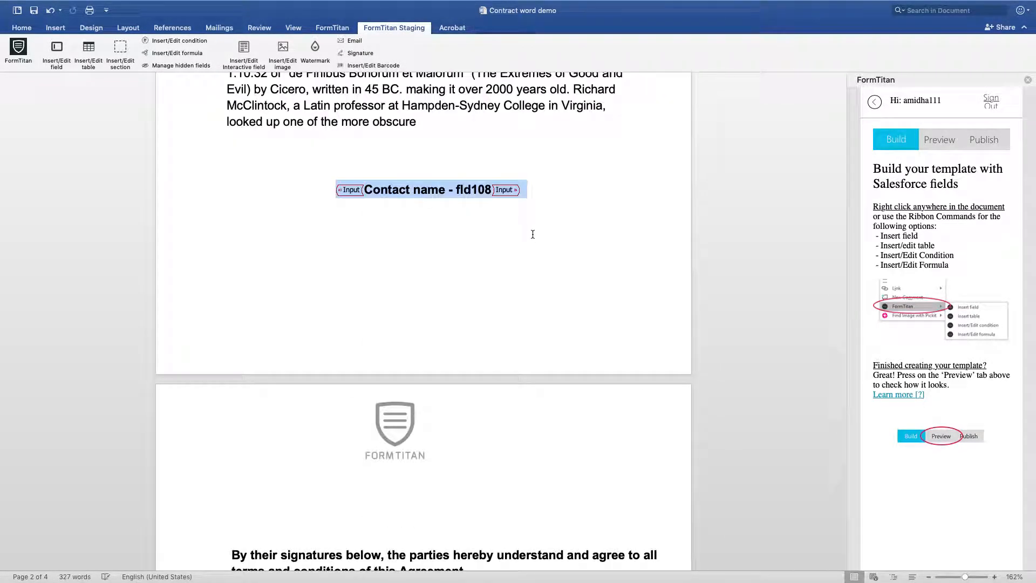
Step: Undo the Contact name field insertion and the rectangle shape below the 1.10.32 paragraph
left_click(469, 222)
key("super+z")
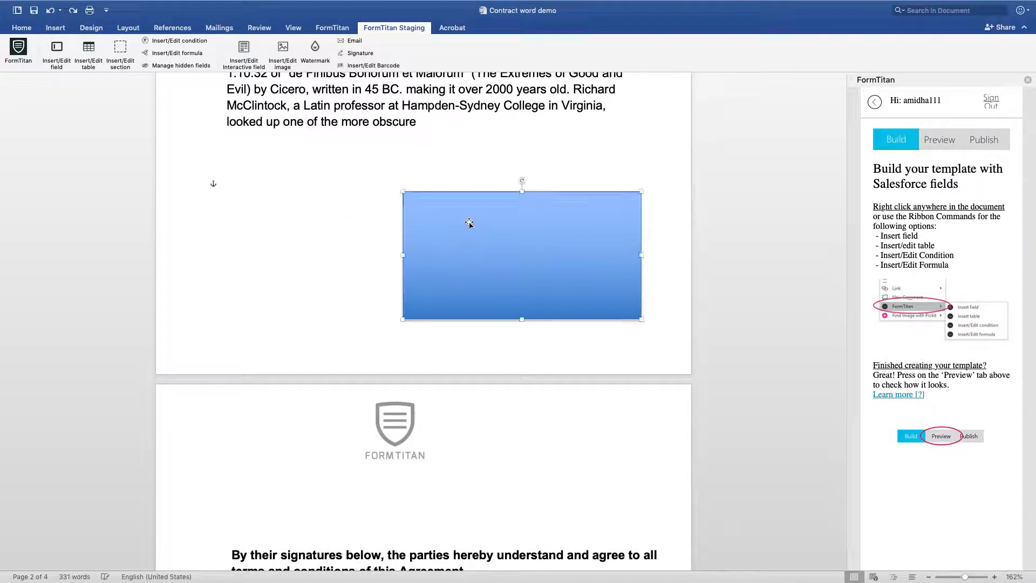
scroll(469, 222, "up", 6)
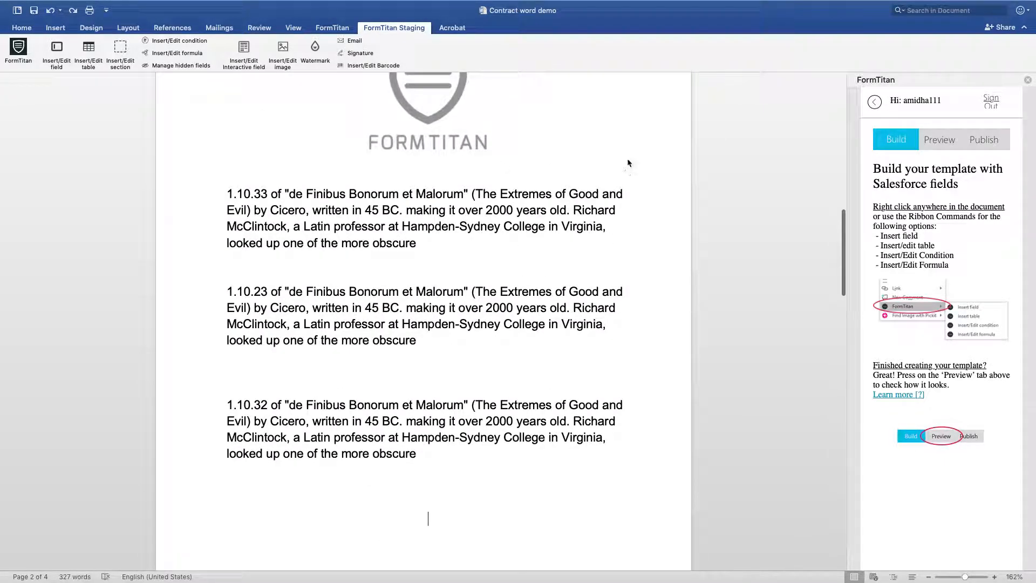
Step: Publish the contract template to the Contract Demo Interactive form
scroll(630, 324, "down", 12)
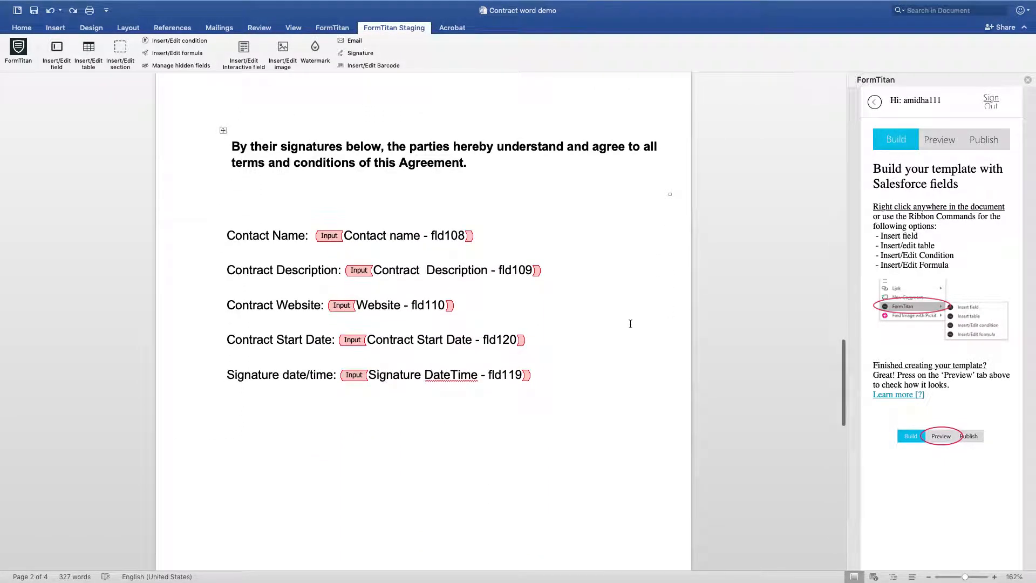
scroll(629, 322, "up", 15)
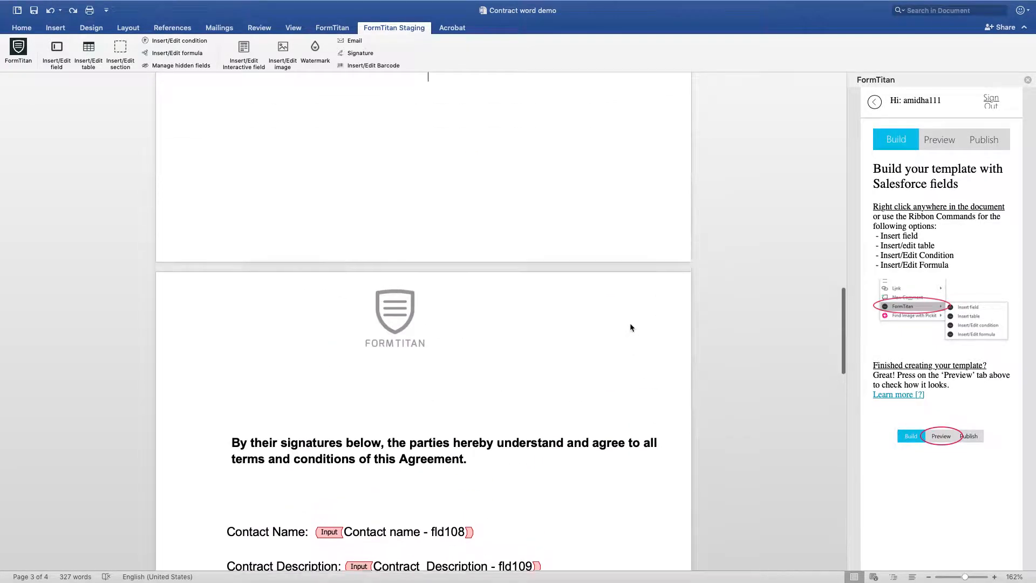
left_click(997, 139)
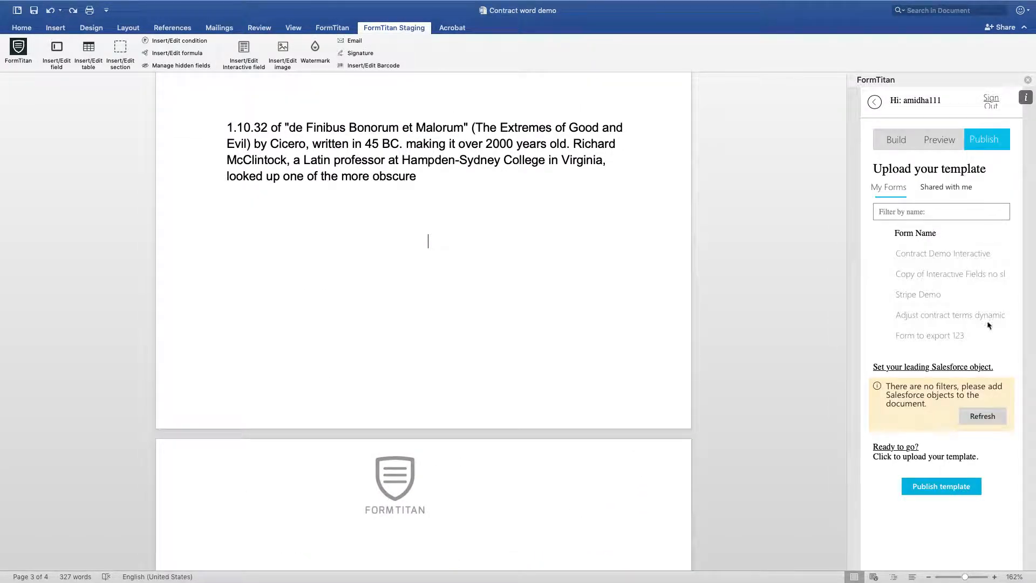
left_click(956, 253)
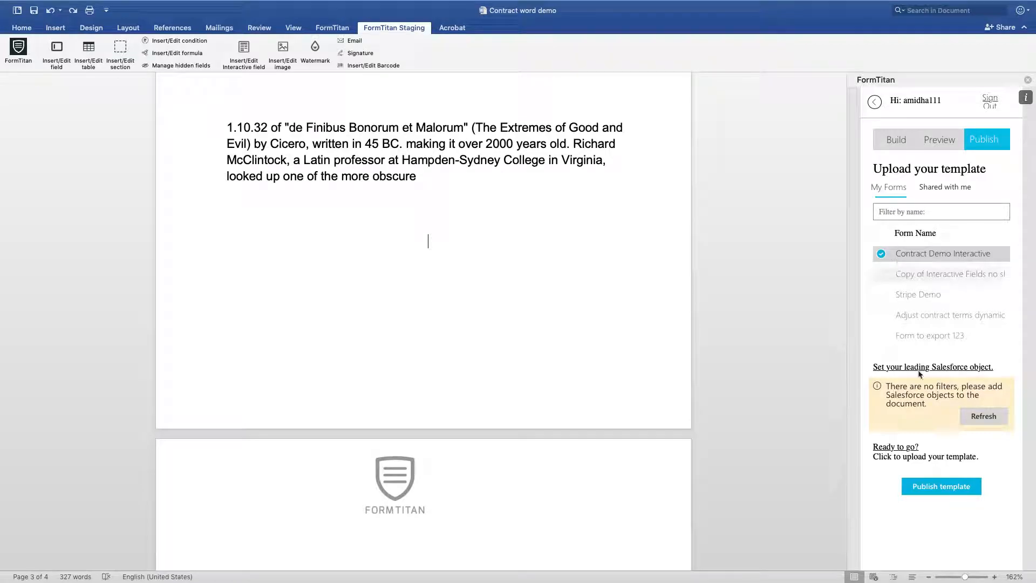
left_click(950, 486)
left_click(932, 359)
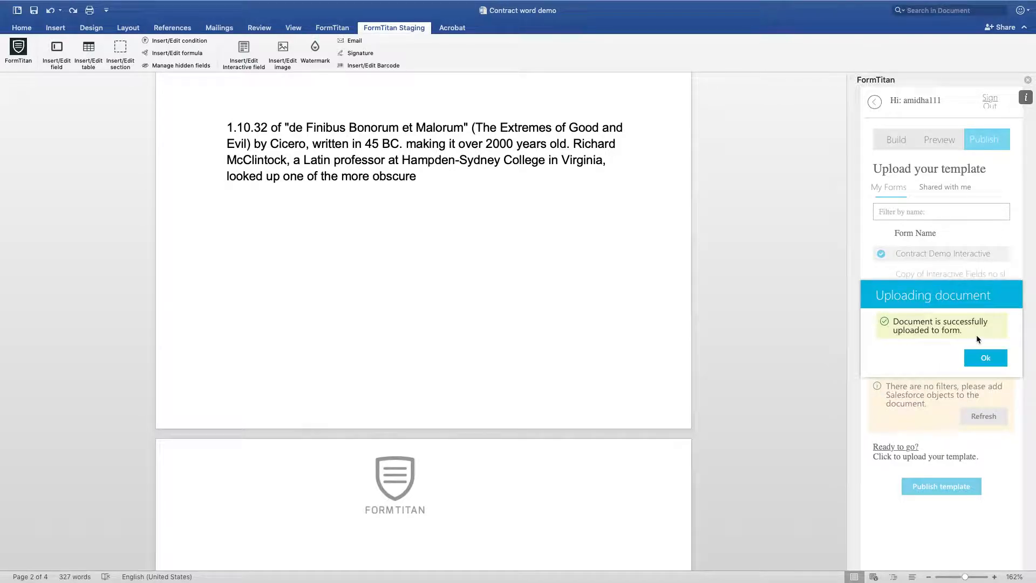
Step: Switch to Chrome and sign in to FormTitan with the Salesforce login, allowing FormTitan access to the account
scroll(844, 275, "down", 10)
key("ctrl+Up")
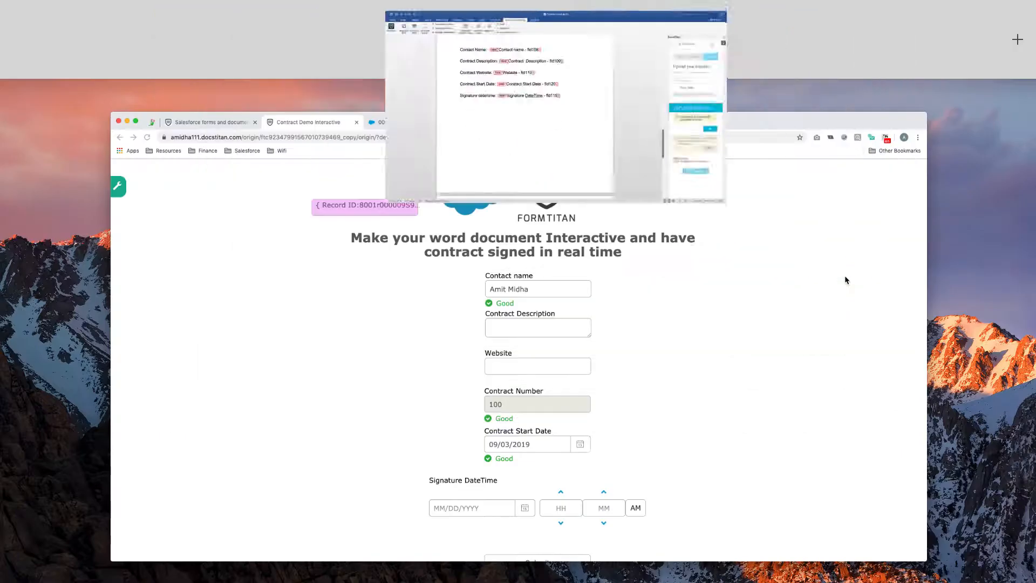
left_click(490, 52)
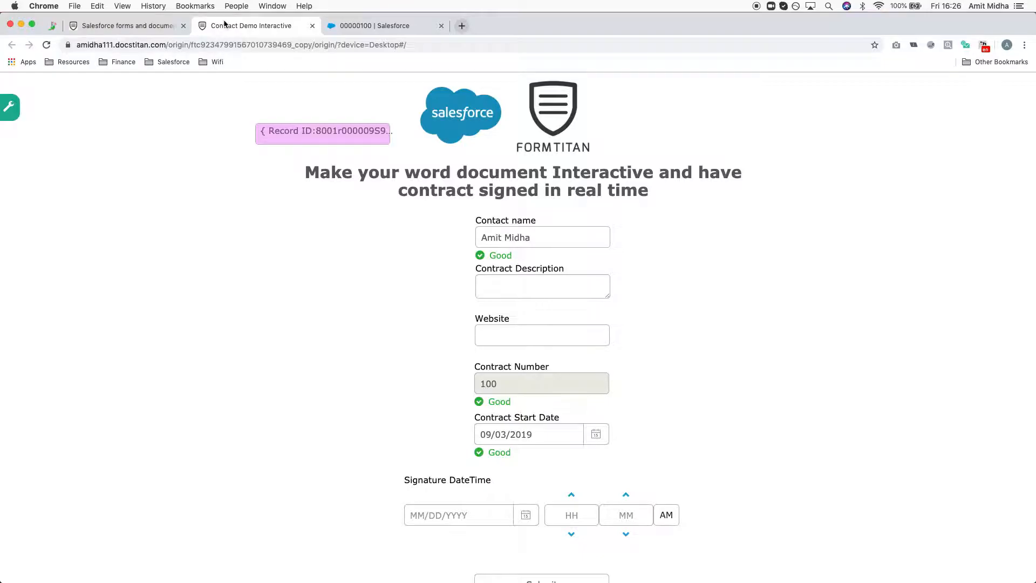
left_click(146, 30)
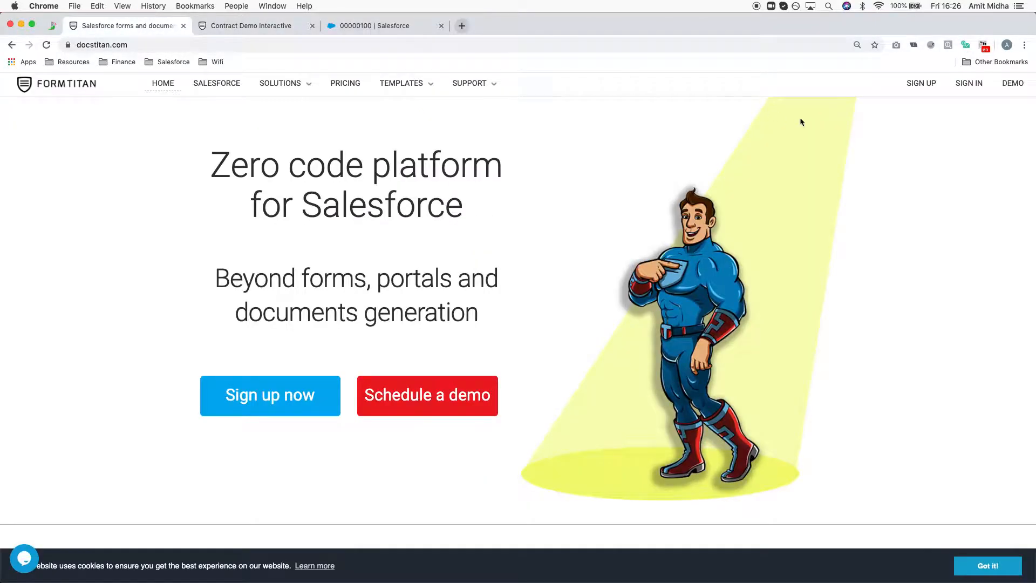
left_click(973, 91)
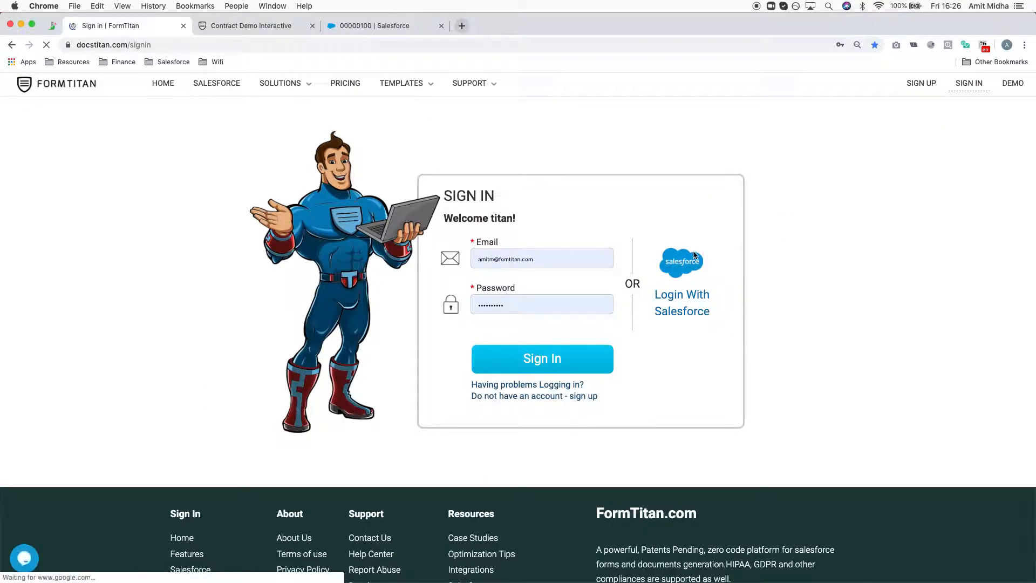
left_click(682, 296)
left_click(227, 241)
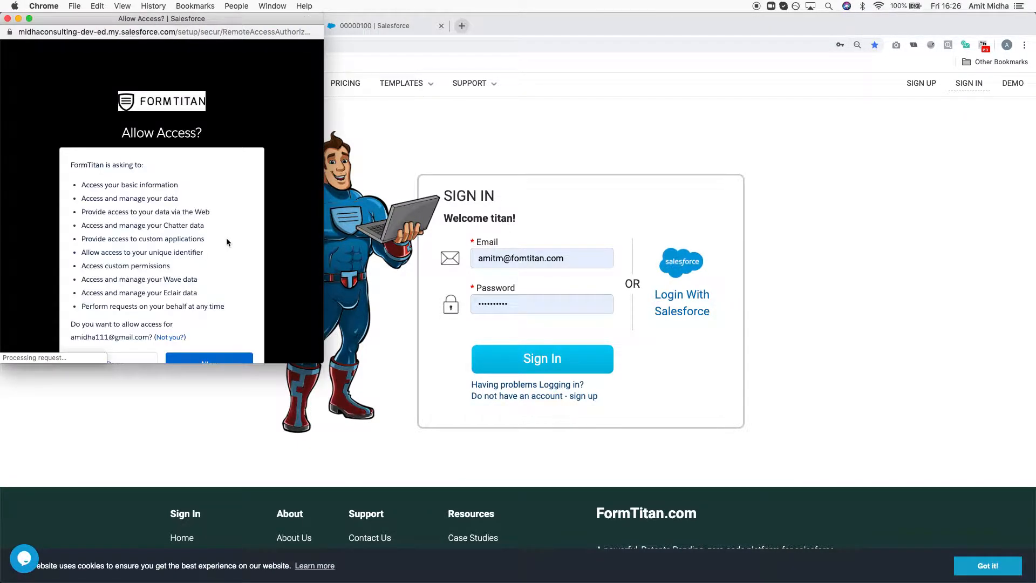
left_click(233, 295)
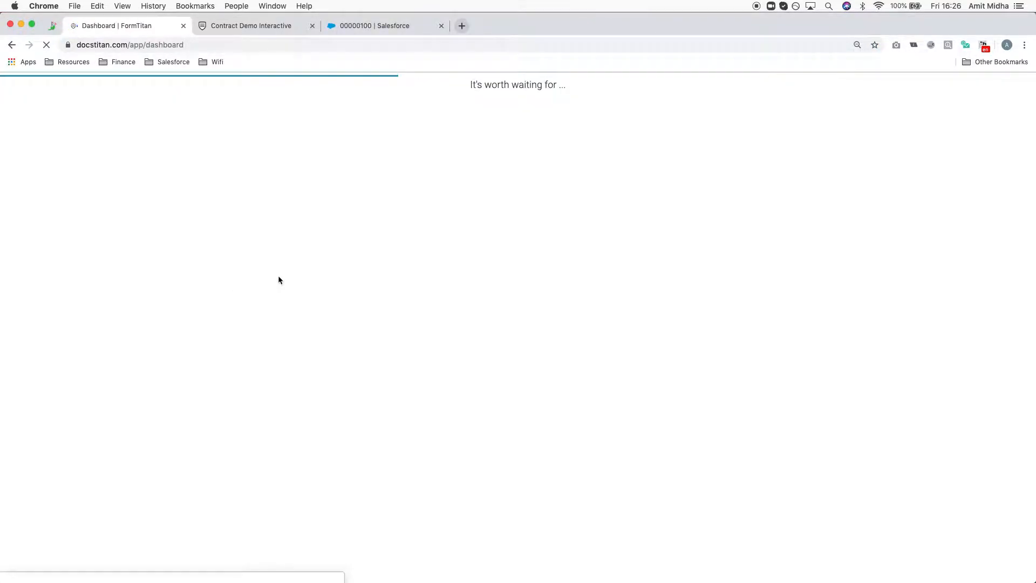
Step: Open the Contract Demo Interactive form in the form builder and open its Word mapping configuration
left_click(217, 153)
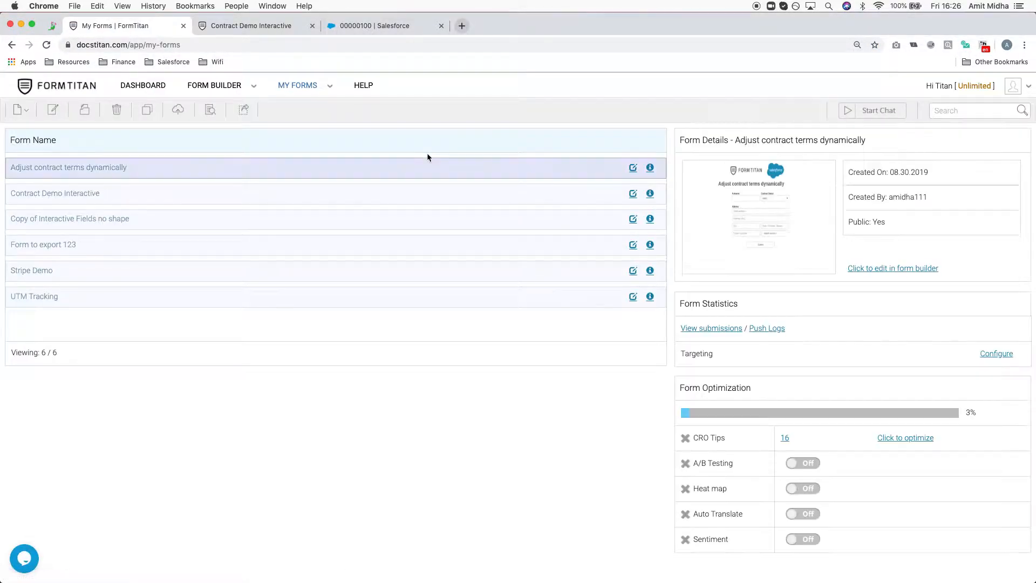
left_click(633, 195)
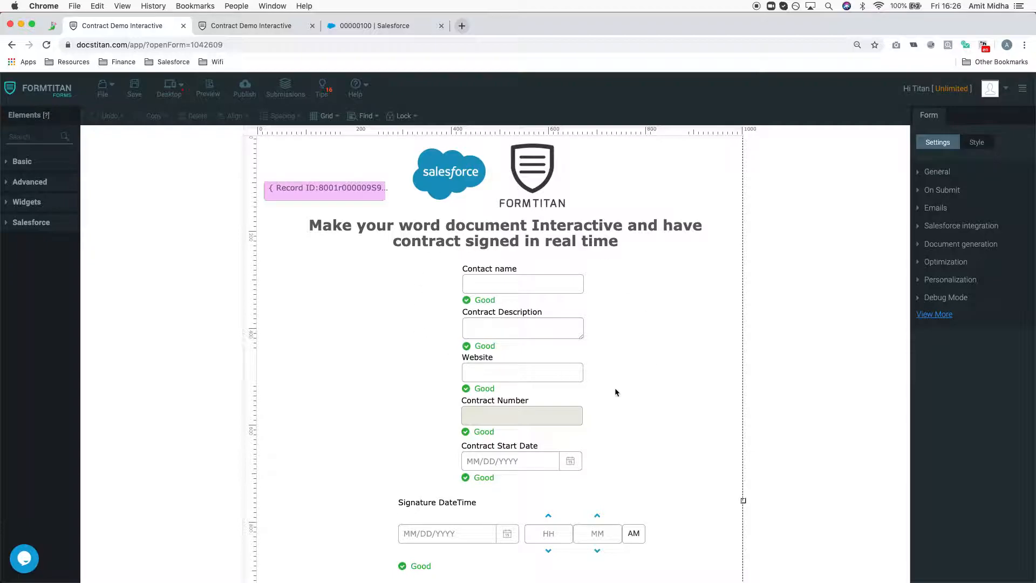
left_click(969, 245)
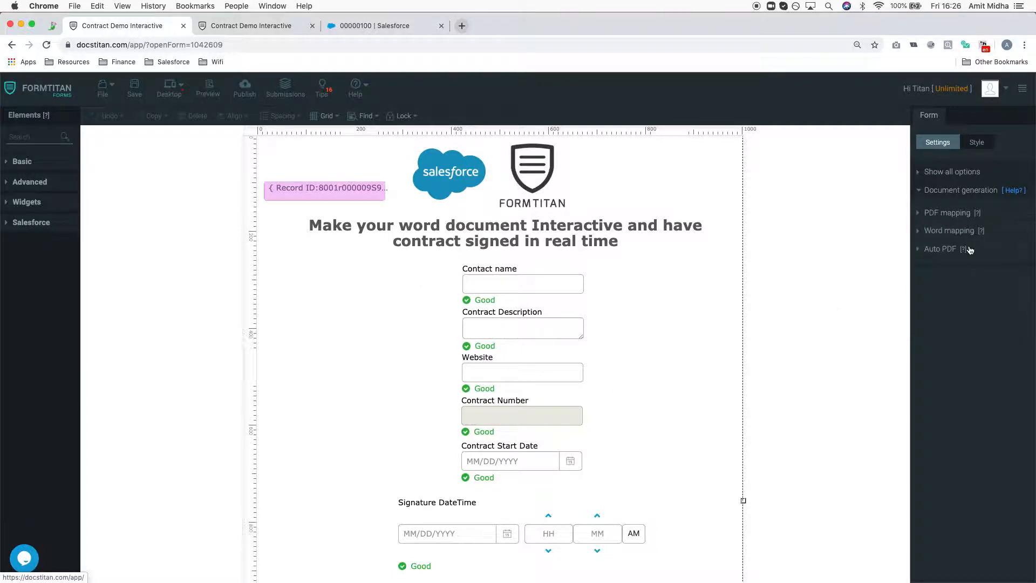
left_click(968, 232)
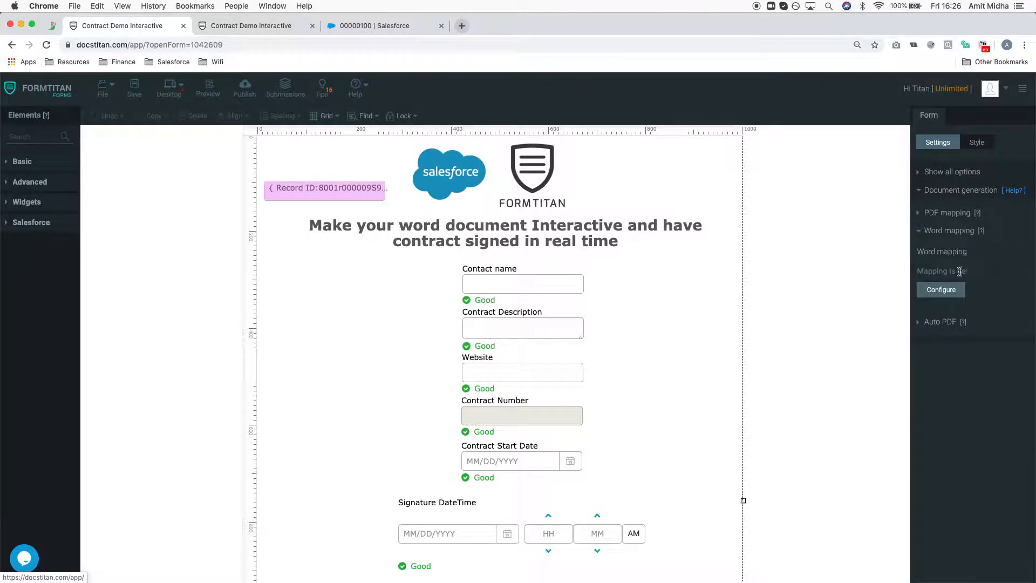
left_click(941, 292)
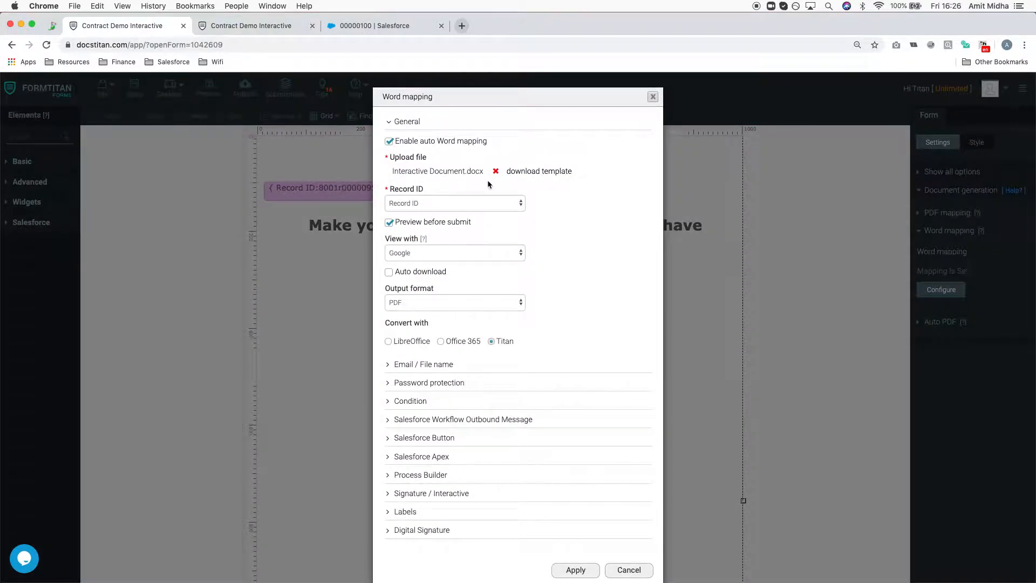
Step: Examine the Word mapping's record ID, document viewer and output format choices, keeping Record ID, Google and PDF
left_click(474, 203)
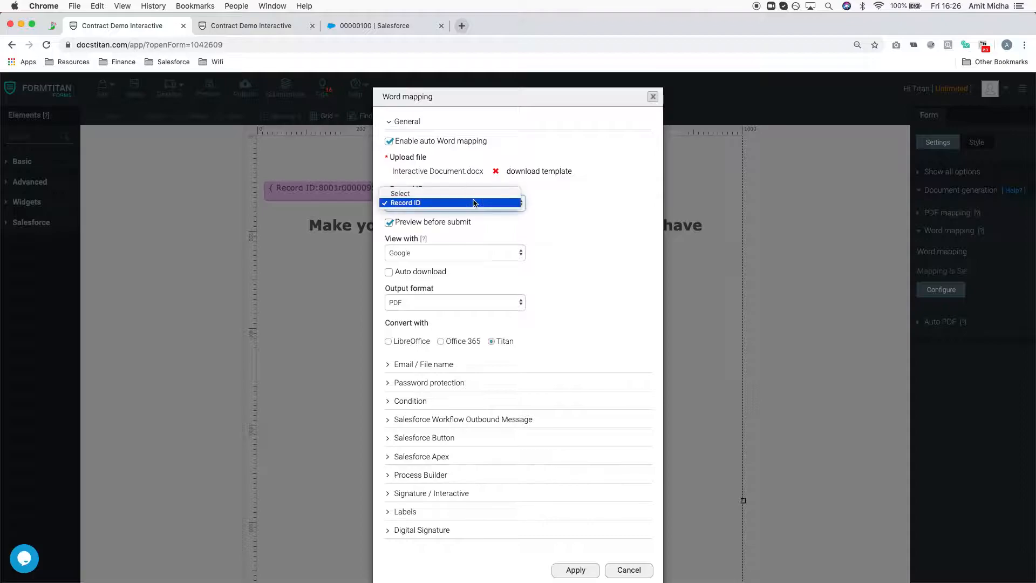
left_click(446, 203)
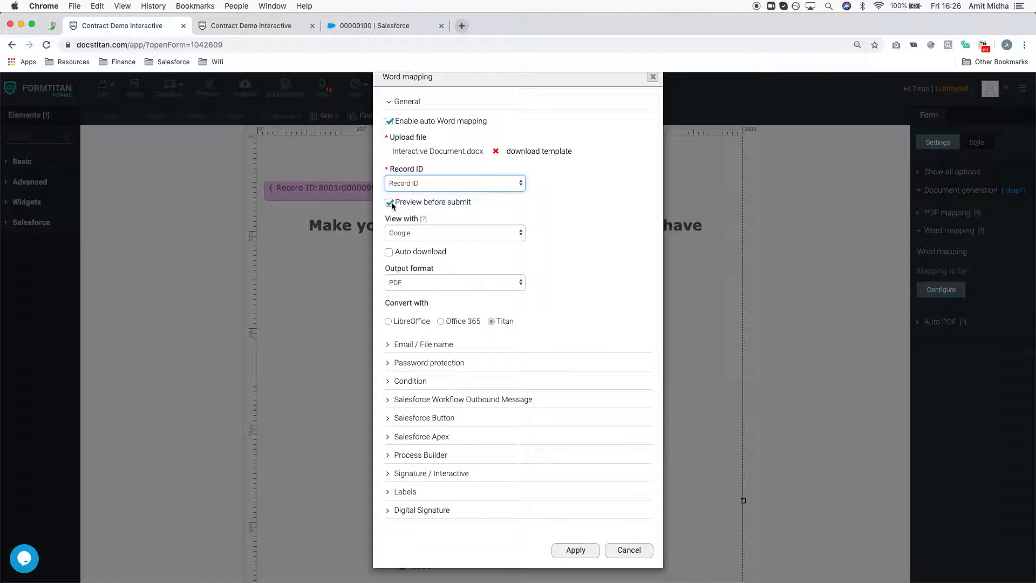
left_click(475, 233)
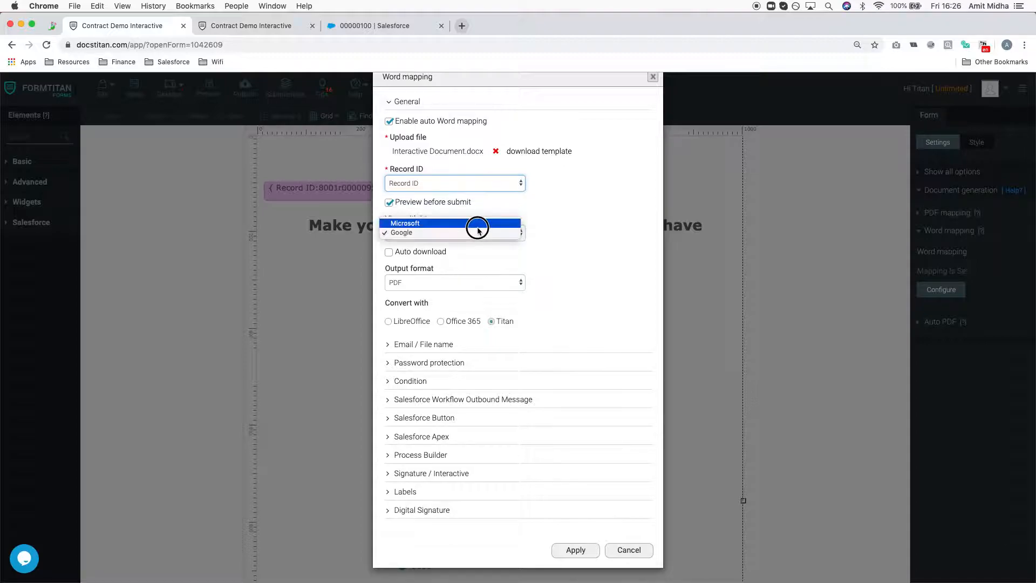
left_click(620, 221)
left_click(492, 287)
left_click(594, 272)
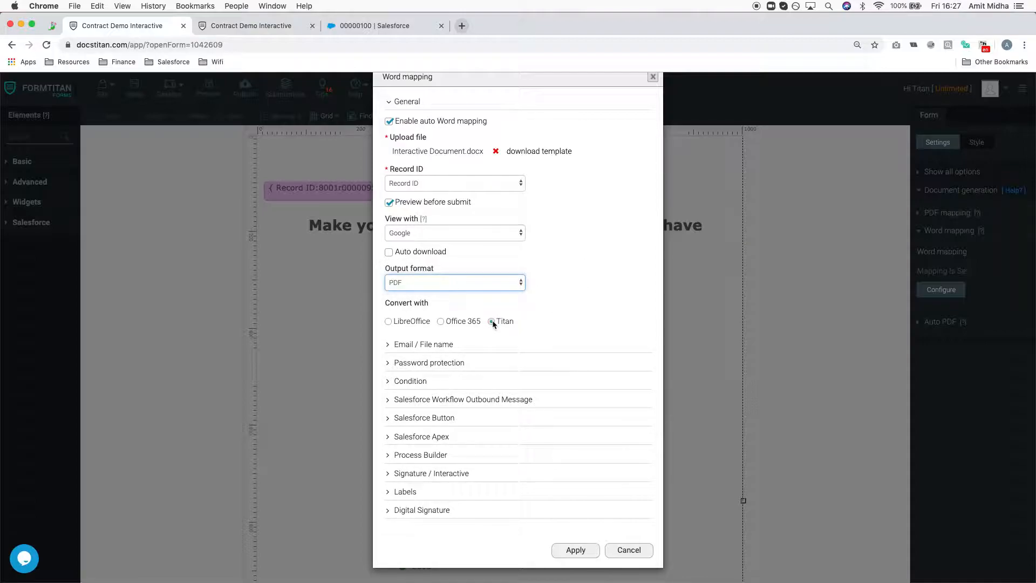
Step: Keep signature / interactive enabled in the Word mapping, apply the mapping and save the form
left_click(437, 474)
scroll(517, 446, "down", 3)
left_click(389, 413)
left_click(389, 412)
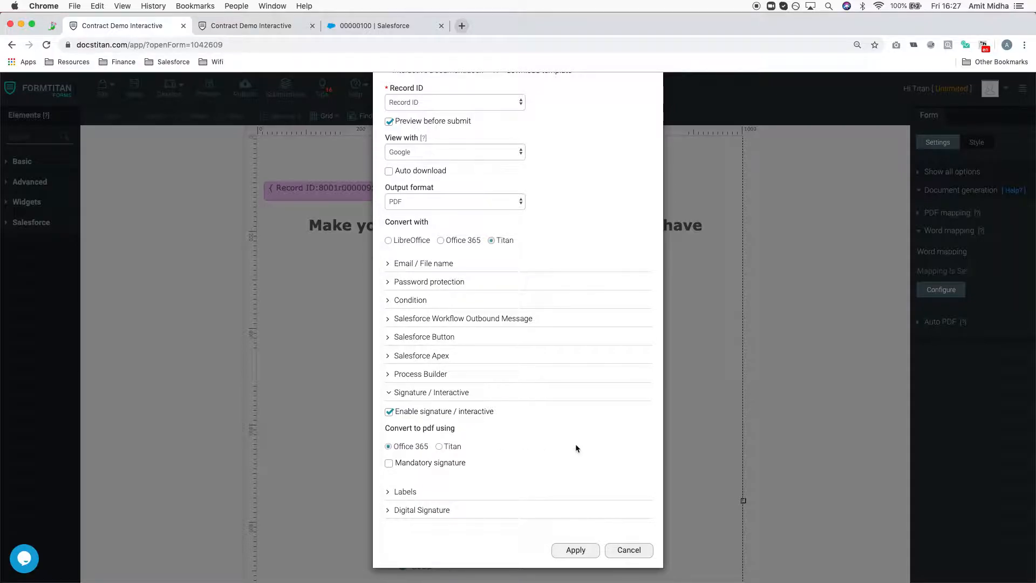
left_click(577, 550)
left_click(133, 89)
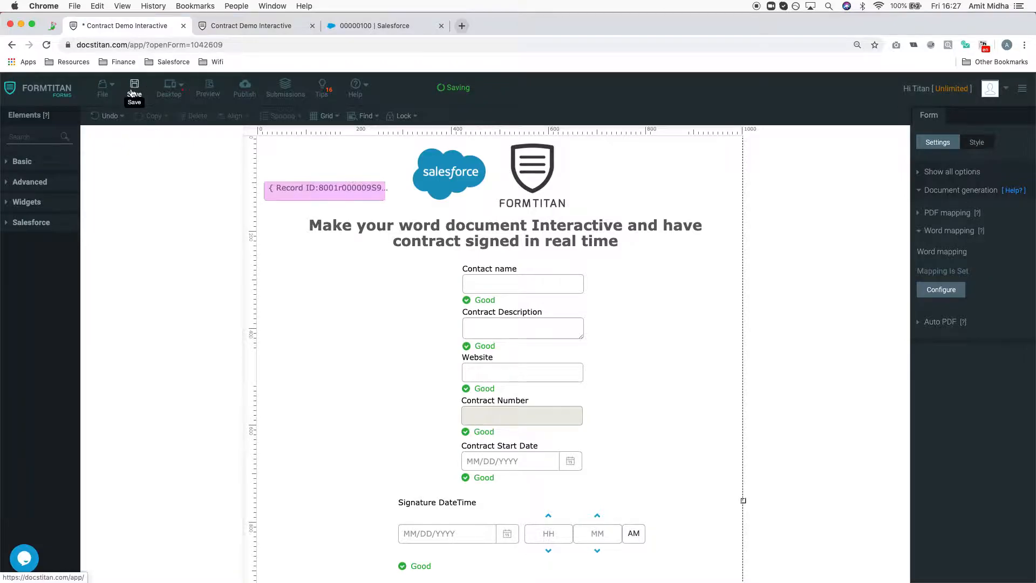
Step: Check the live Contract Demo Interactive form down to its Submit button, reload it and close its tab
left_click(237, 25)
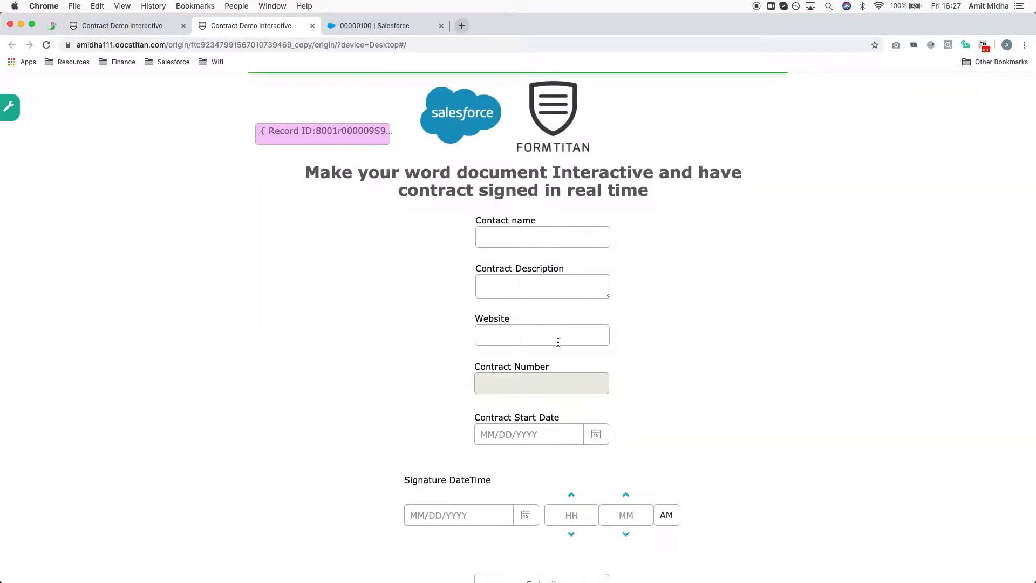
scroll(575, 432, "down", 3)
left_click(48, 45)
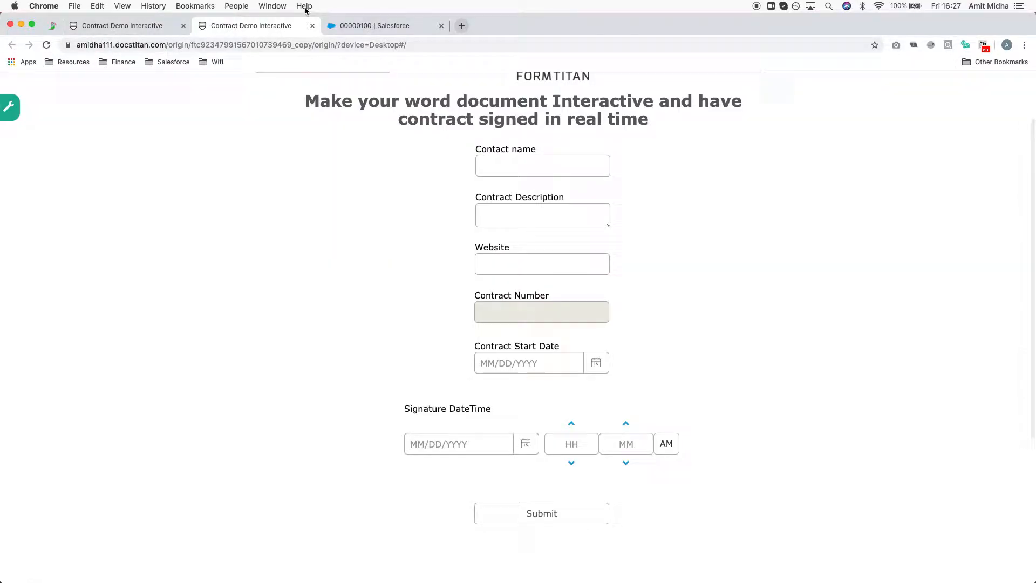
left_click(313, 26)
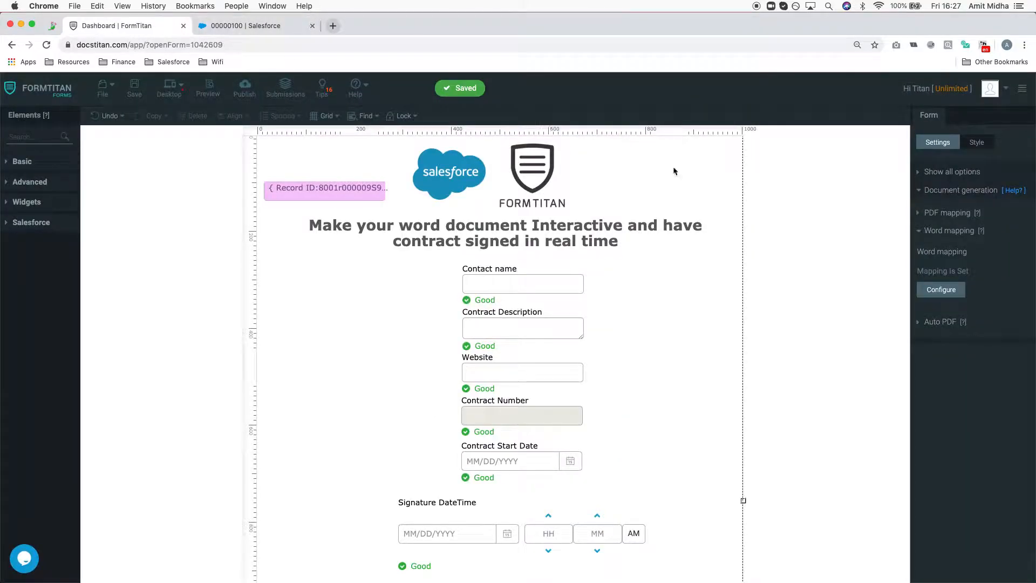
Step: Re-authenticate the form's Push to Salesforce integration with the production environment, allow FormTitan access, and finish the push setup
left_click(941, 195)
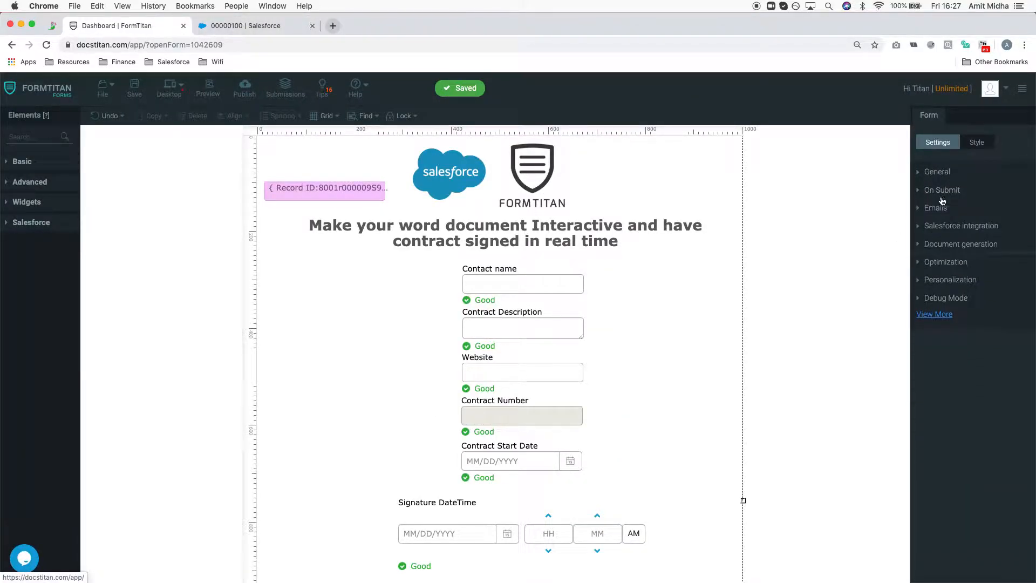
left_click(983, 233)
left_click(949, 251)
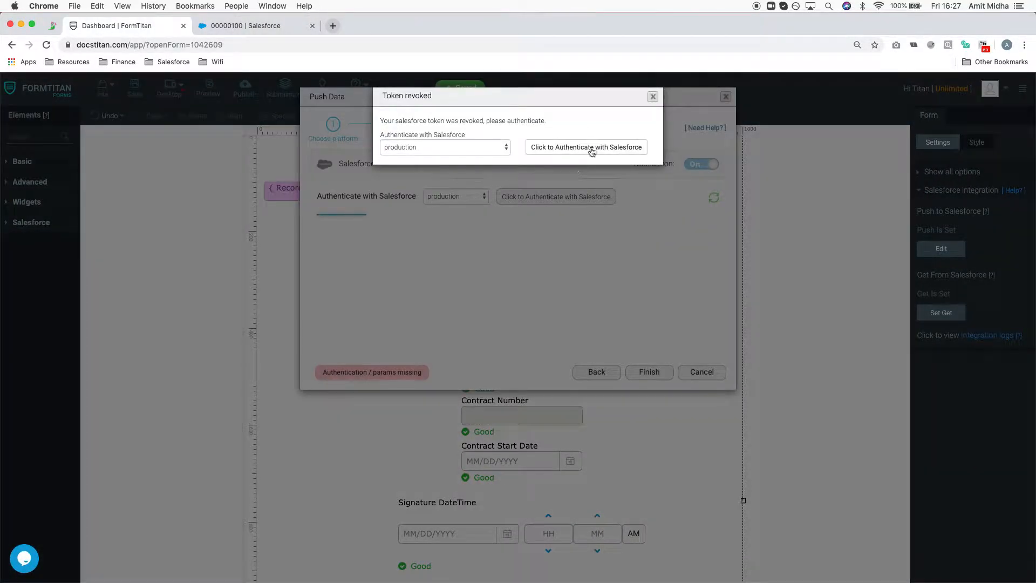
left_click(588, 150)
left_click(178, 236)
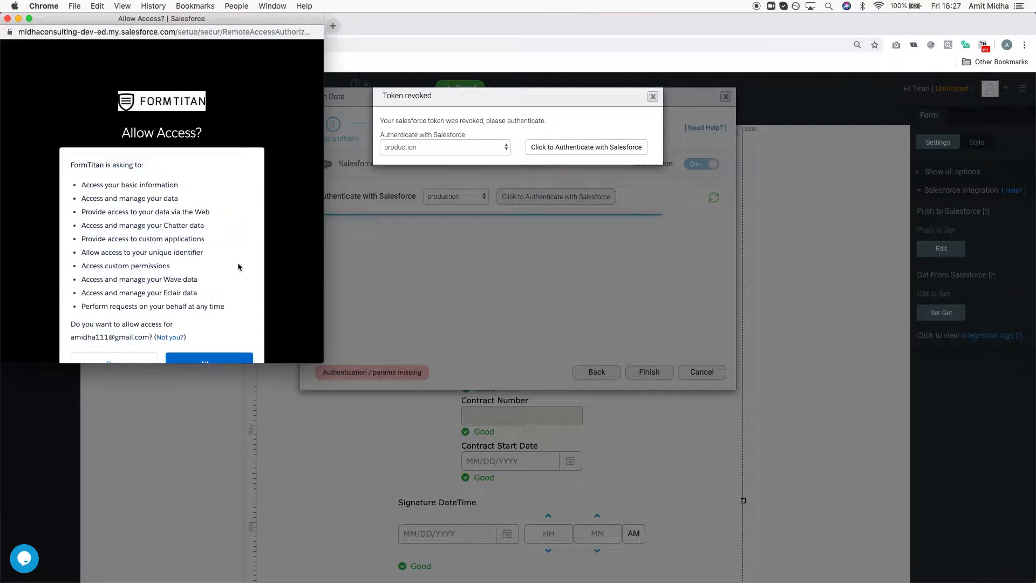
scroll(247, 252, "down", 3)
left_click(218, 311)
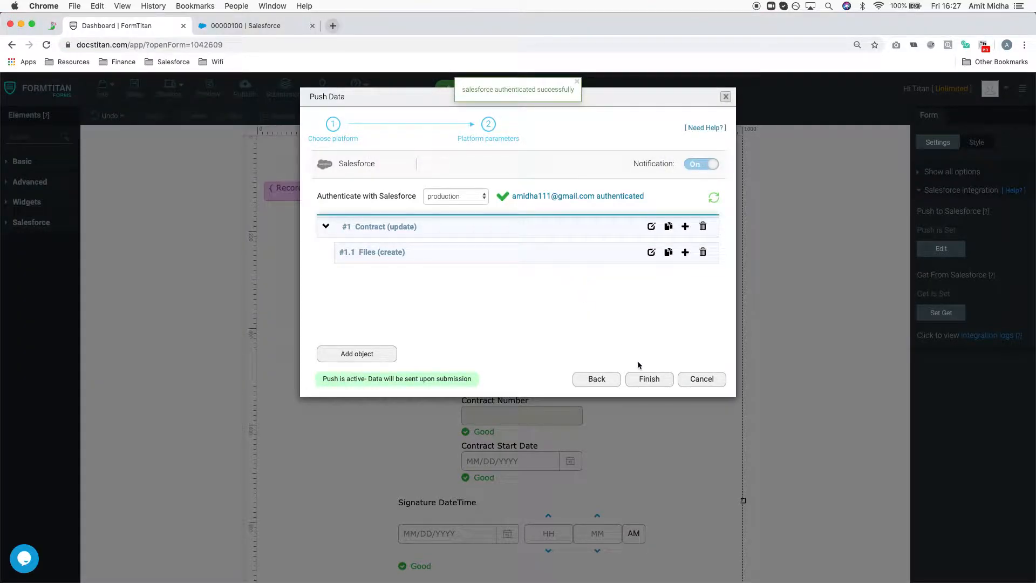
left_click(649, 379)
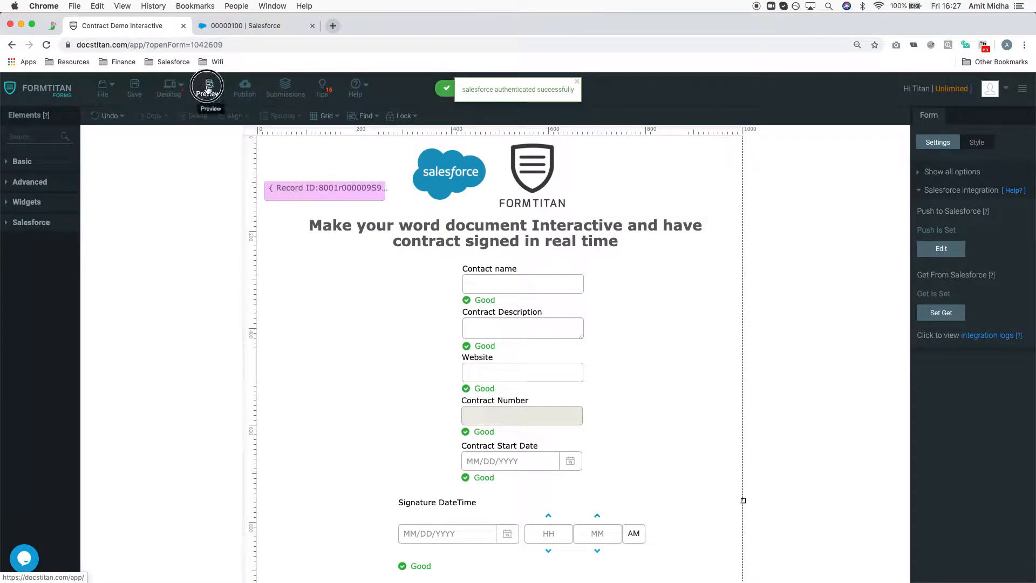
Step: Preview the form and its generated contract document, reviewing the interactive fields from Contact Name down to the signature area
left_click(169, 90)
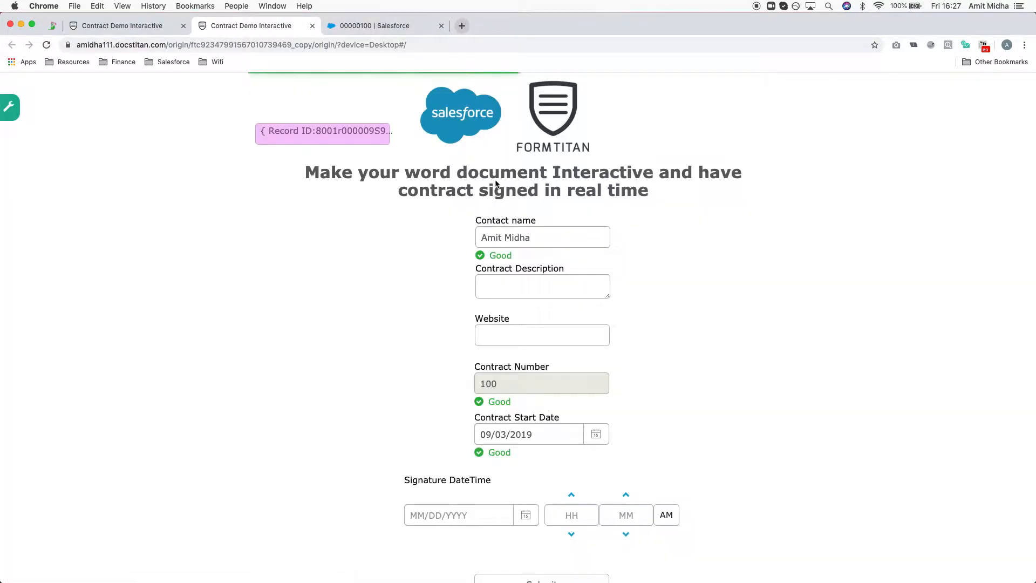
scroll(528, 359, "down", 2)
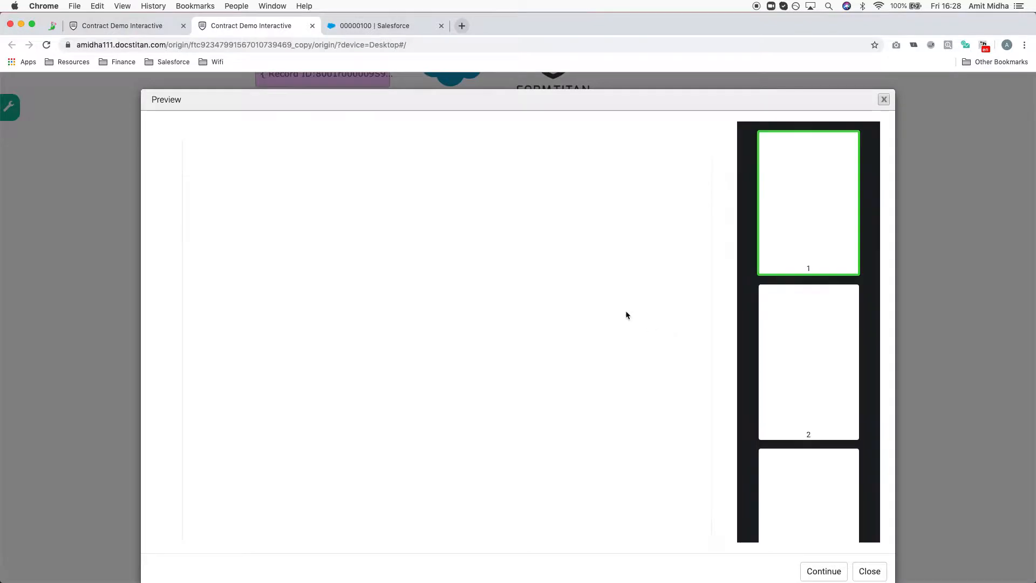
scroll(540, 214, "down", 20)
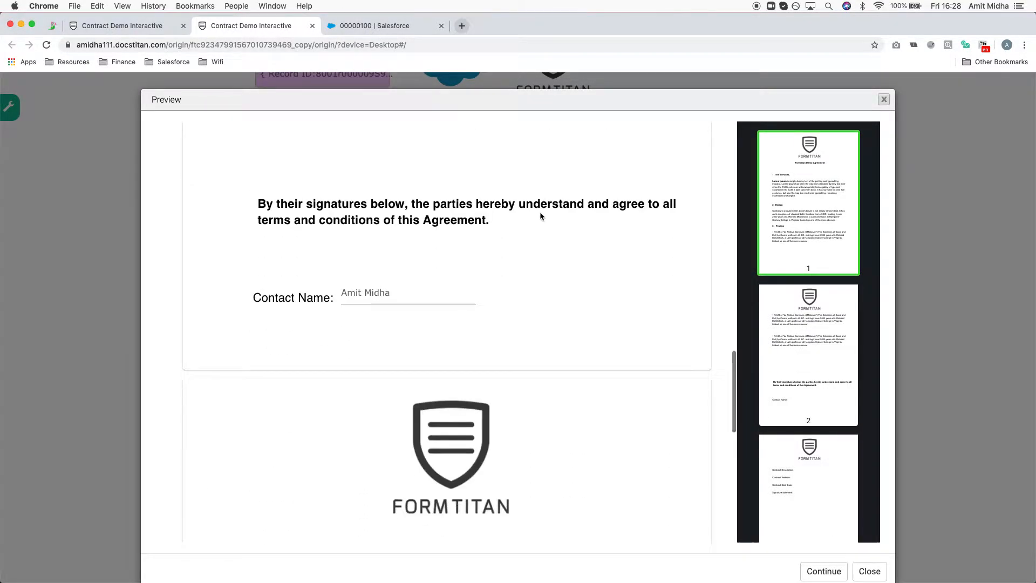
scroll(540, 213, "up", 2)
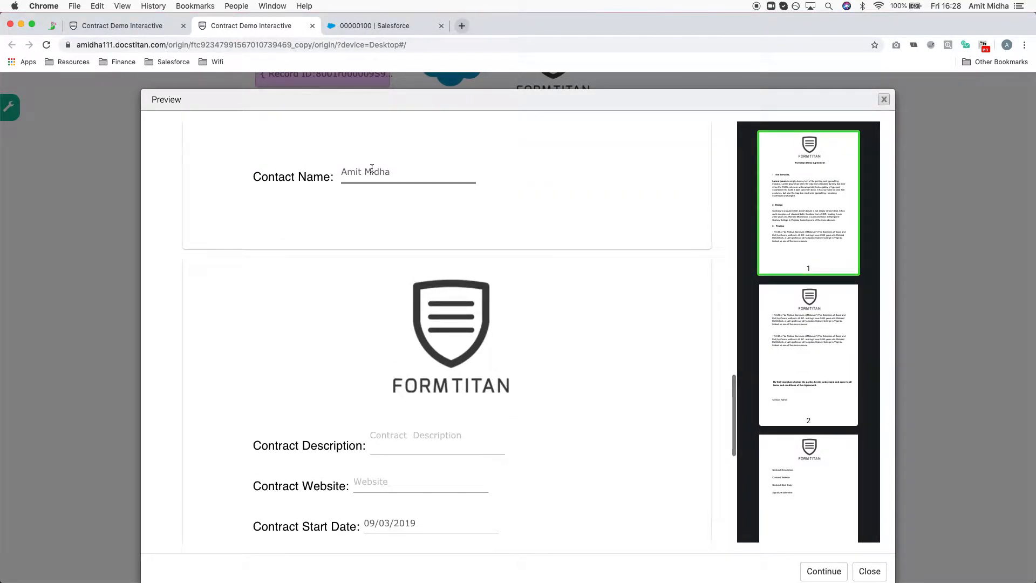
scroll(429, 179, "down", 8)
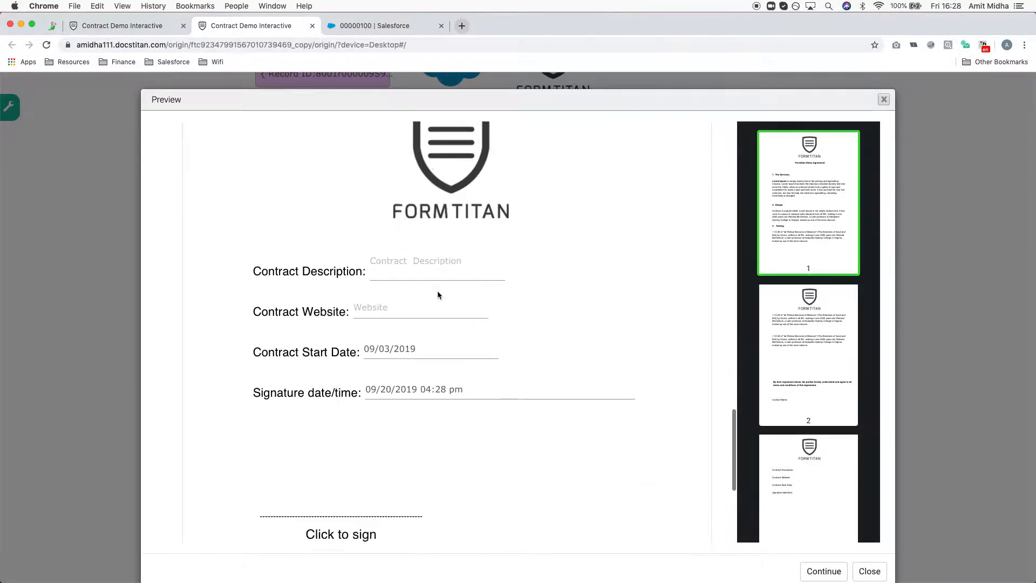
Step: Fill in the Contract Description in the previewed contract with "This is demo contract description"
left_click(440, 259)
left_click(423, 304)
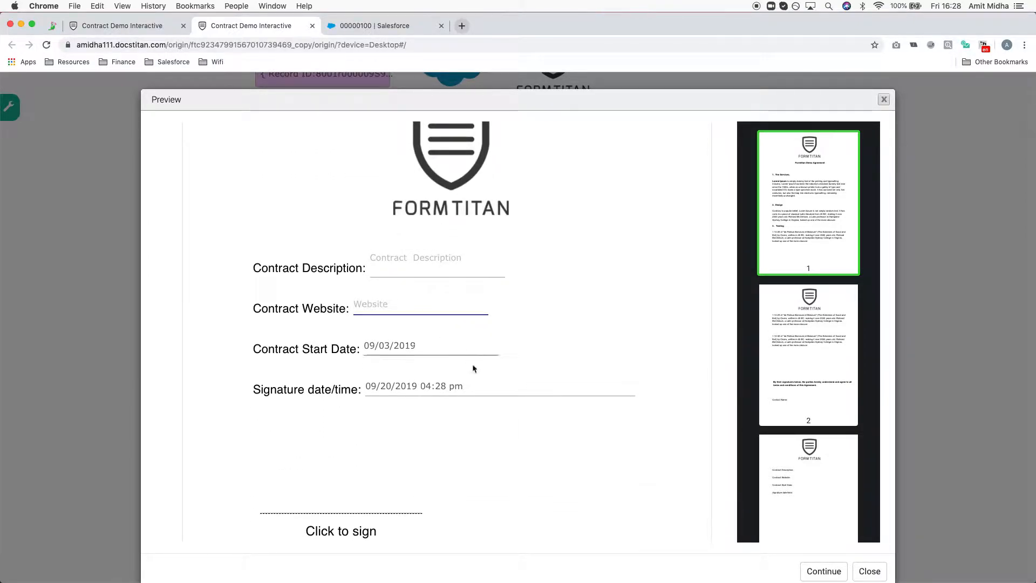
left_click(418, 256)
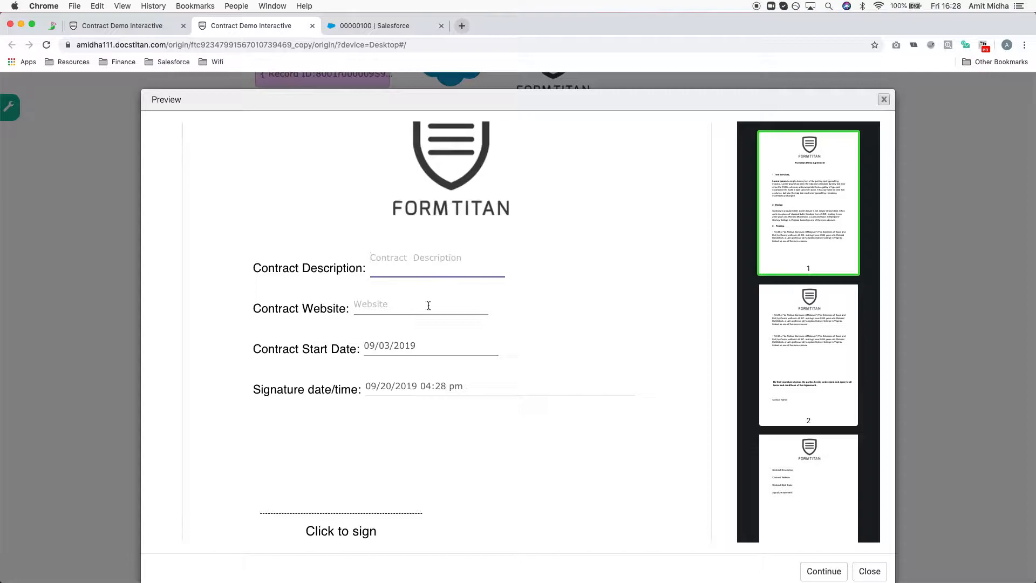
left_click(451, 252)
left_click(462, 26)
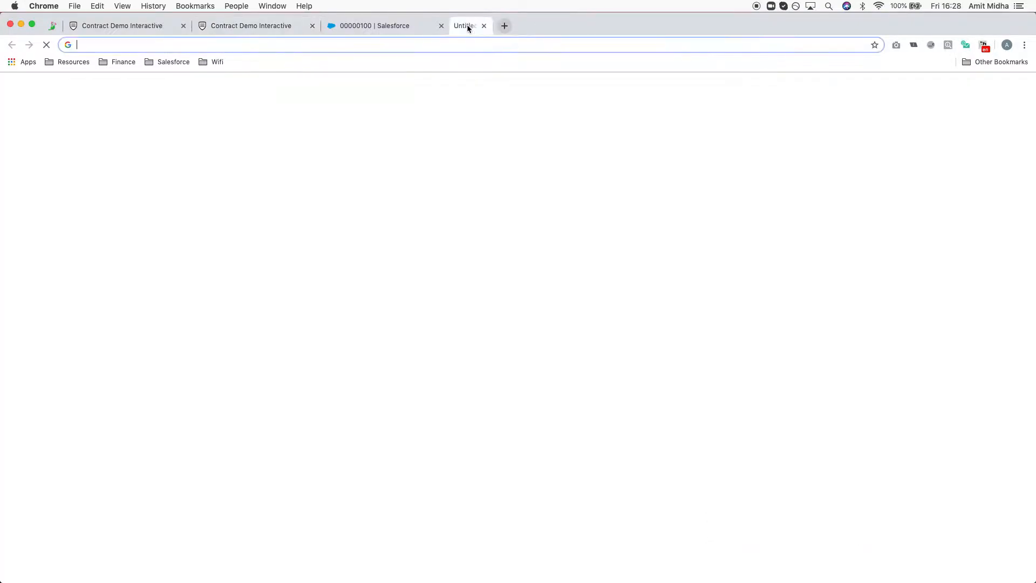
left_click(382, 24)
left_click(270, 26)
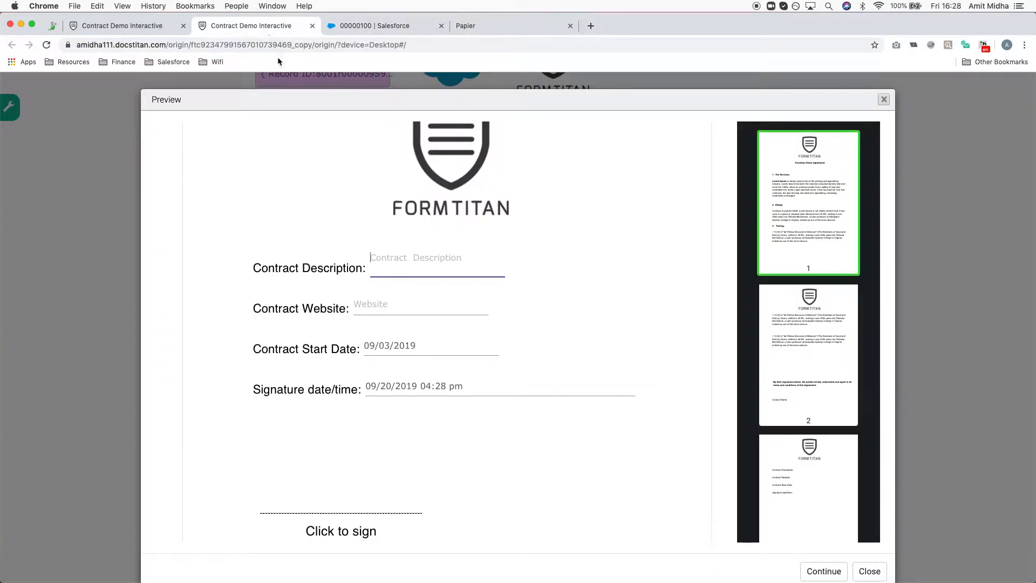
type("This is demo contract descr")
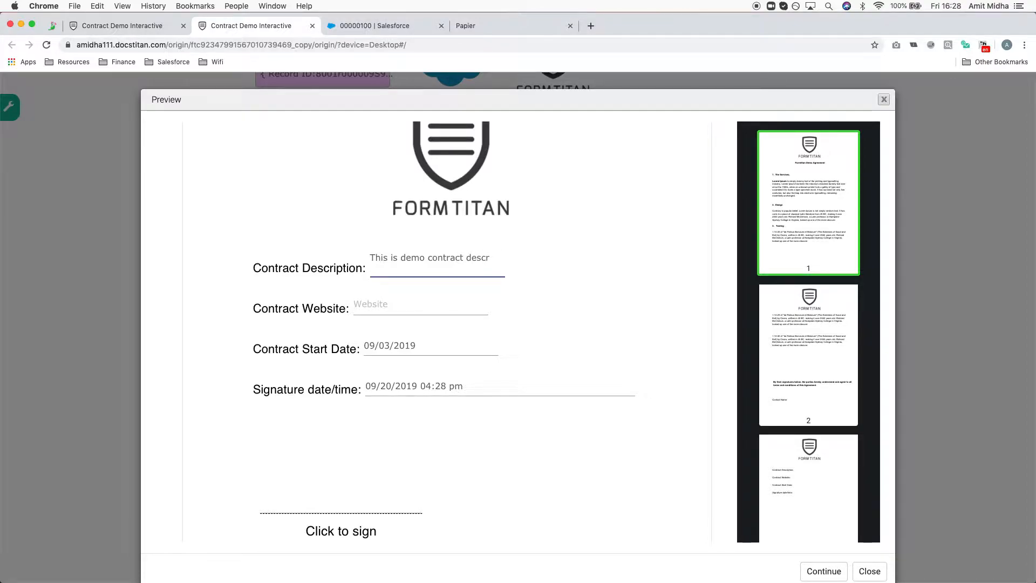
type("ion")
Step: Copy the live form's full page URL and paste it into the contract's Contract Website field
left_click(431, 303)
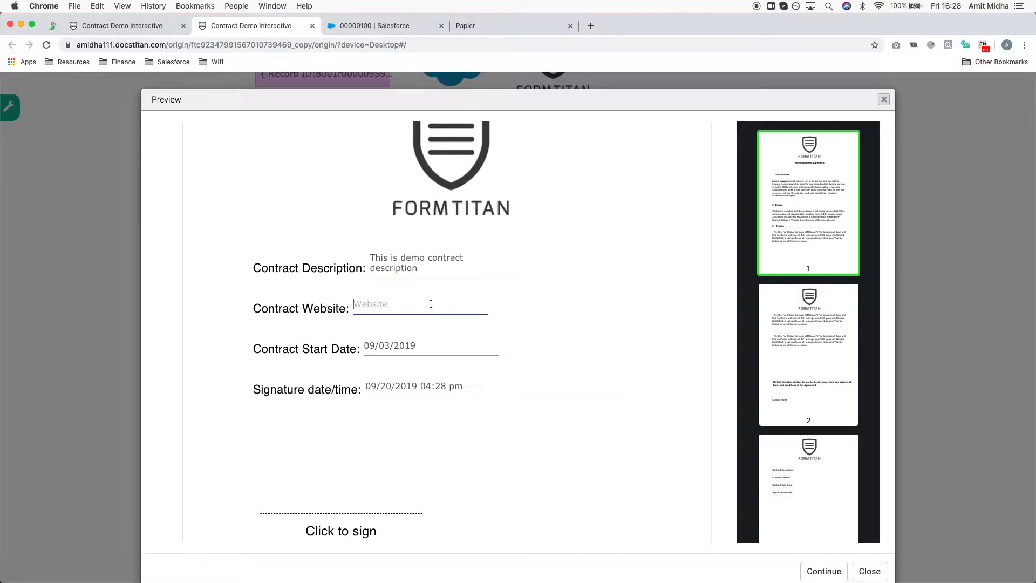
double_click(375, 48)
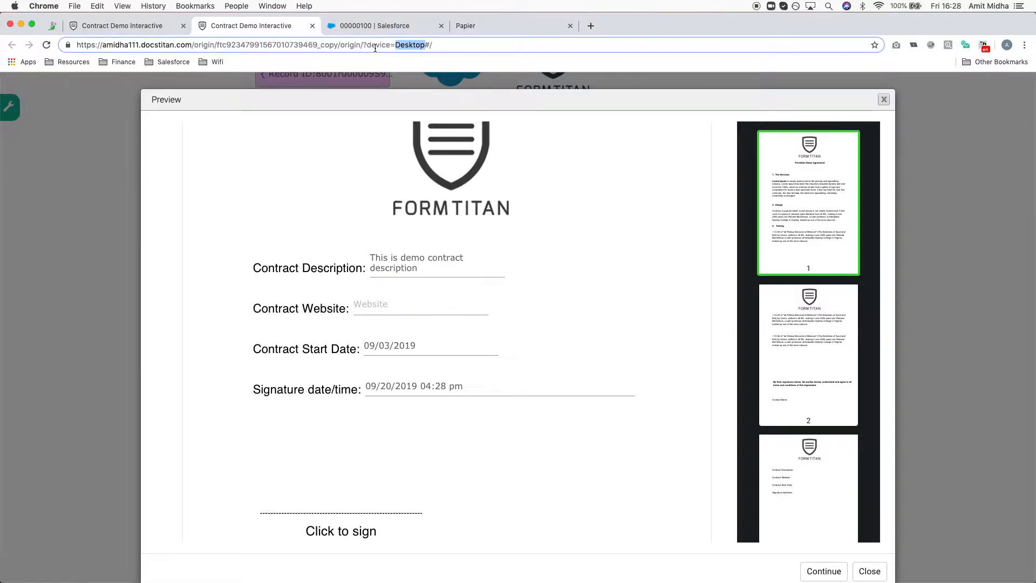
key("super+a")
key("super+c")
left_click(430, 305)
key("super+v")
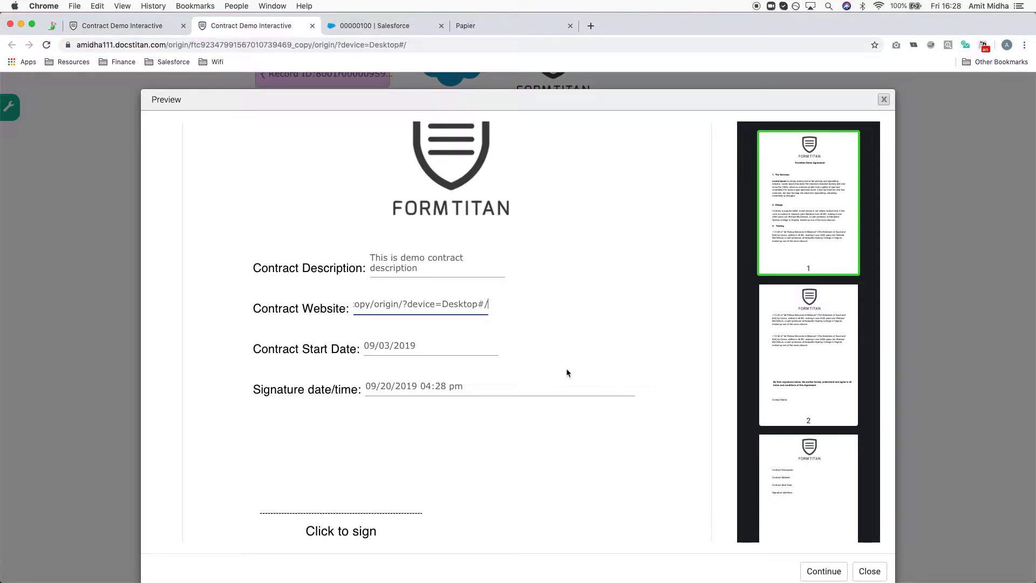
Step: Check the Contract Start Date calendar without changing the date, and set the Signature date/time field's time to 05:30 PM
left_click(421, 347)
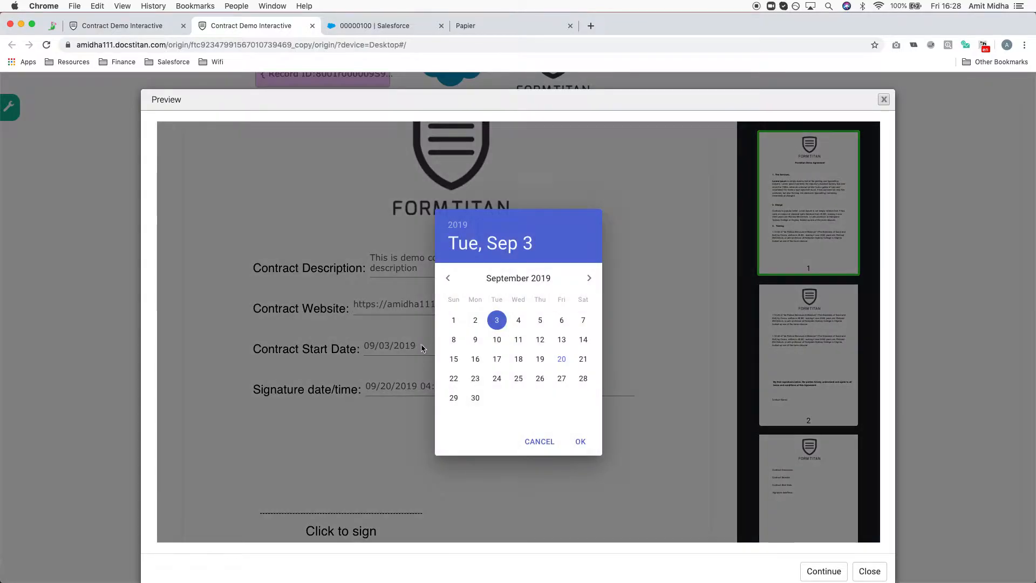
left_click(550, 444)
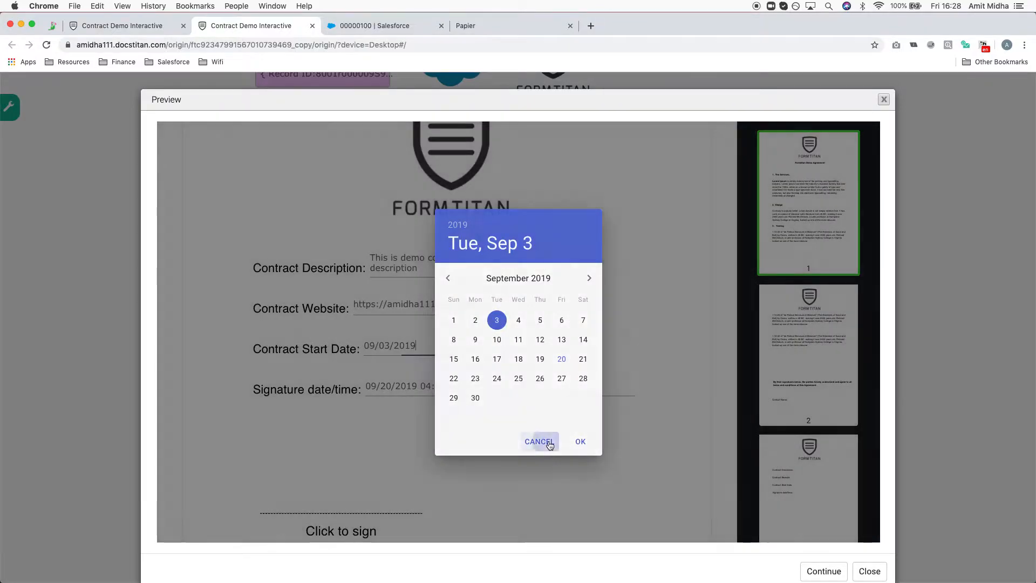
left_click(438, 385)
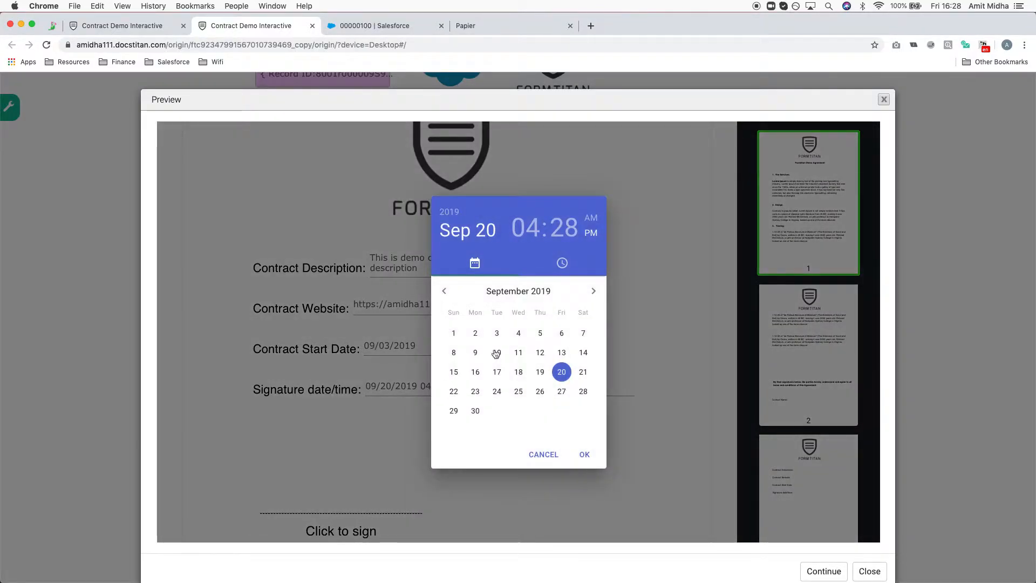
left_click(529, 228)
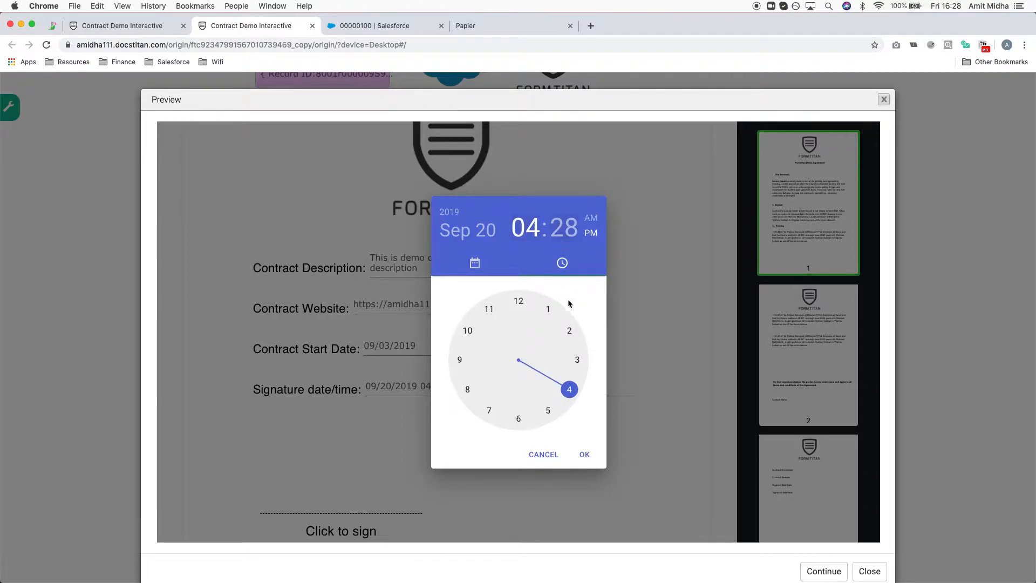
left_click(547, 409)
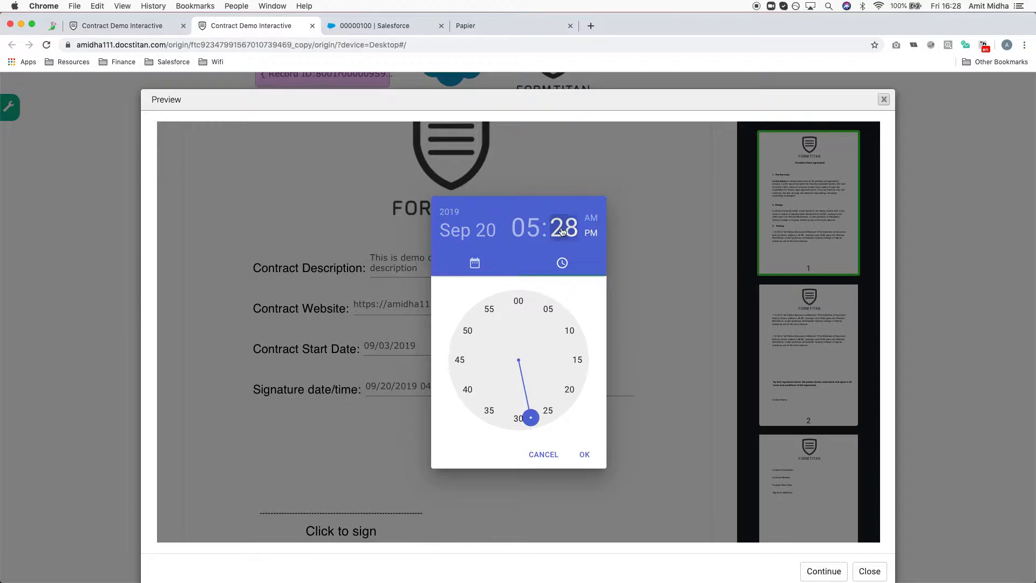
left_click(584, 455)
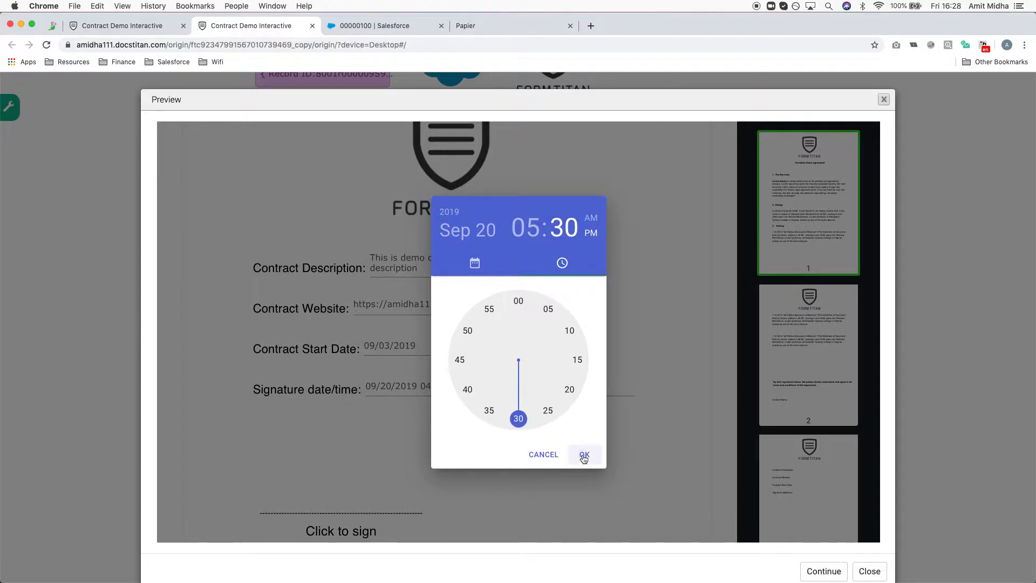
Step: Draw and confirm a freehand signature in the contract's signing area, and continue to submit the completed contract
left_click(300, 529)
mouse_move(333, 361)
left_mouse_down()
mouse_move(333, 303)
mouse_move(349, 359)
mouse_move(365, 308)
mouse_move(394, 319)
mouse_move(380, 347)
mouse_move(438, 327)
left_mouse_up()
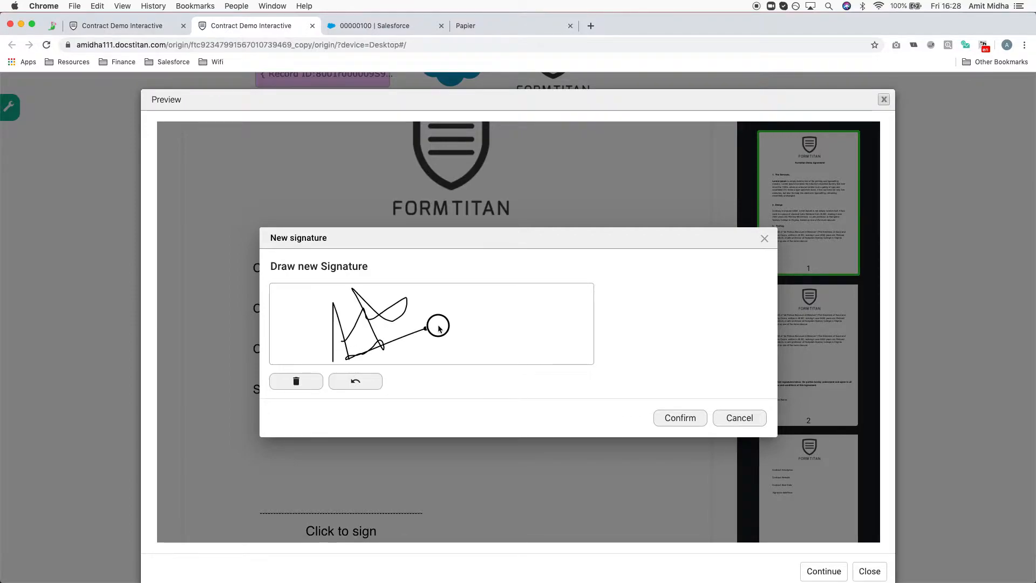
left_click(659, 419)
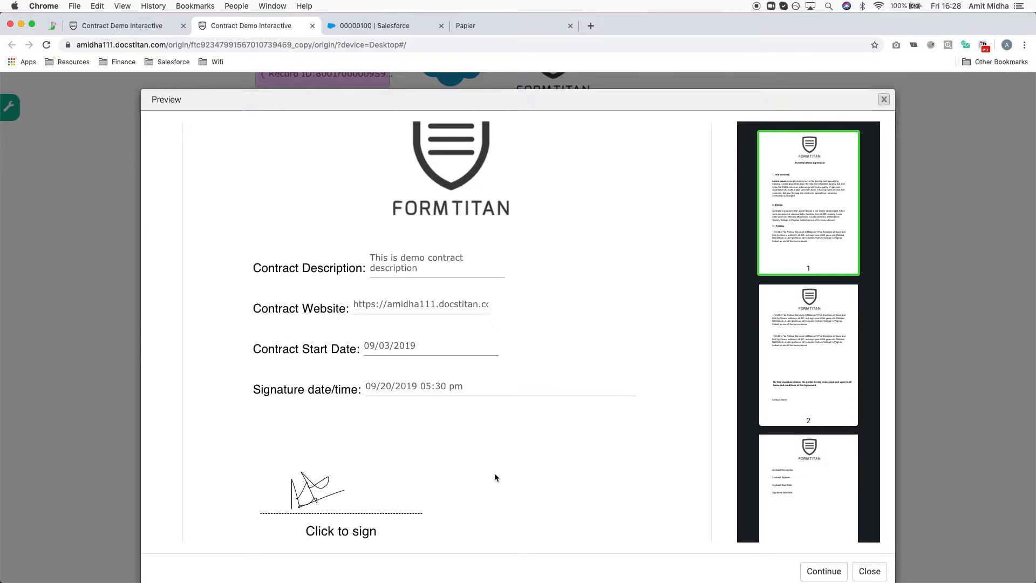
scroll(494, 472, "down", 5)
scroll(494, 473, "up", 15)
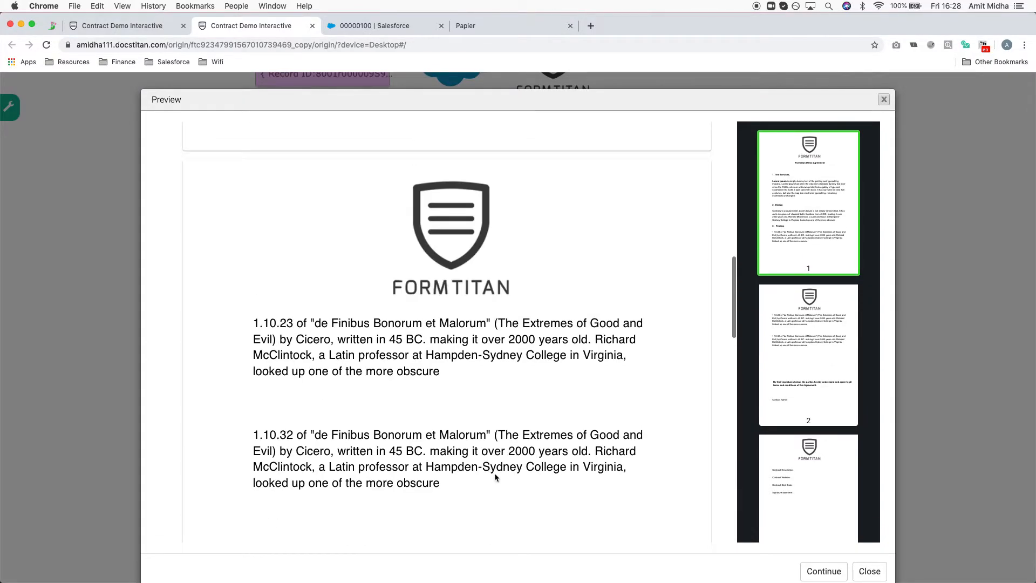
left_click(829, 571)
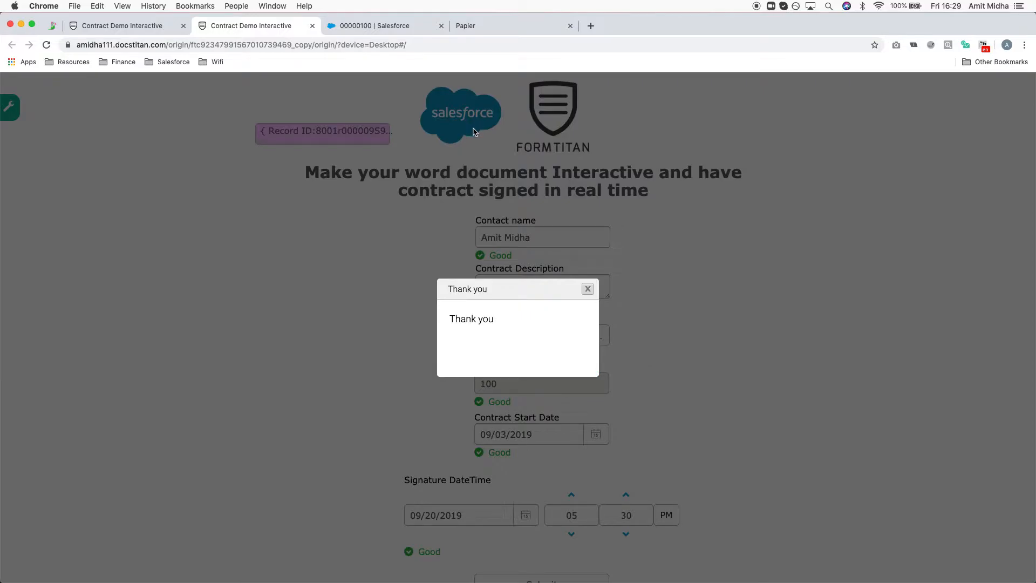
Step: Return to the form editor, open the form's Salesforce integration logs and refresh the log list
left_click(124, 26)
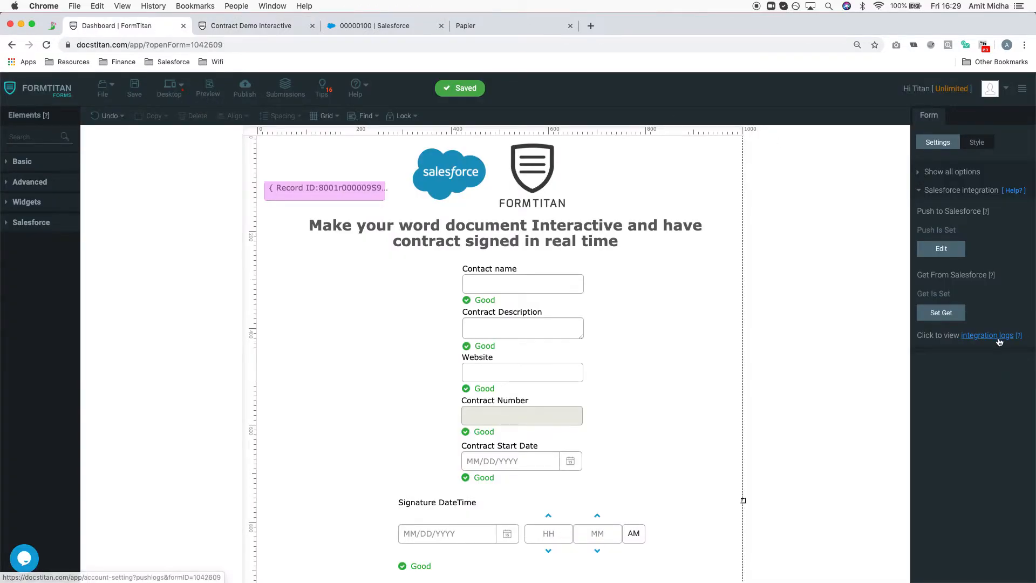
left_click(996, 338)
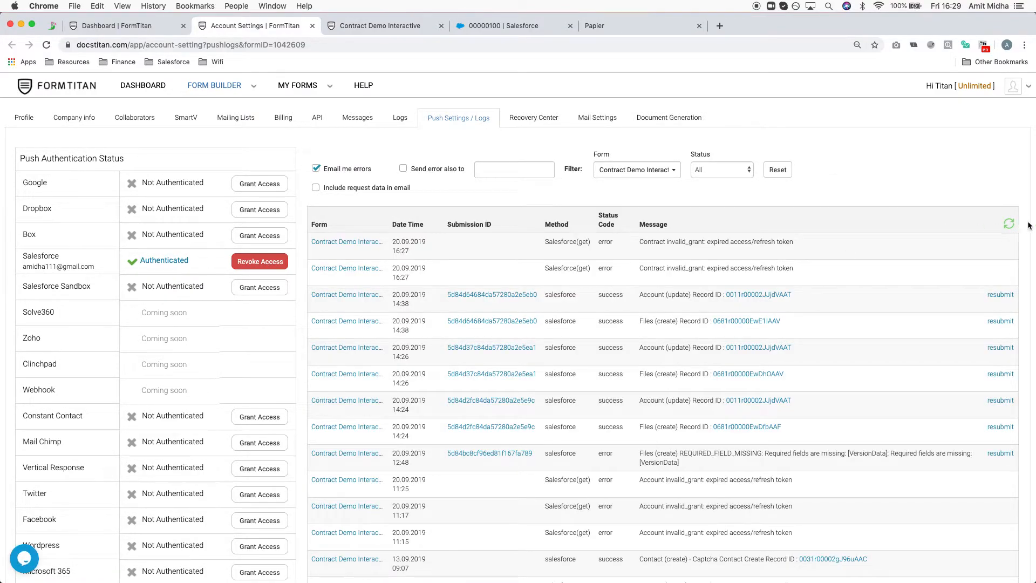
left_click(1009, 224)
left_click(1009, 225)
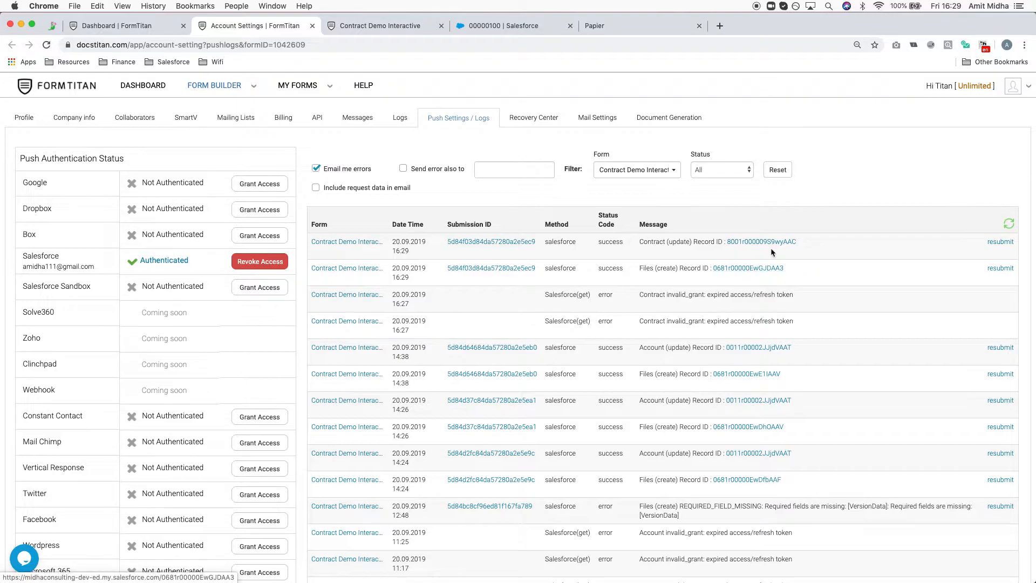
Step: Open the Salesforce contract record from the newest contract update log entry and review its details from Account Website to Description
left_click(773, 246)
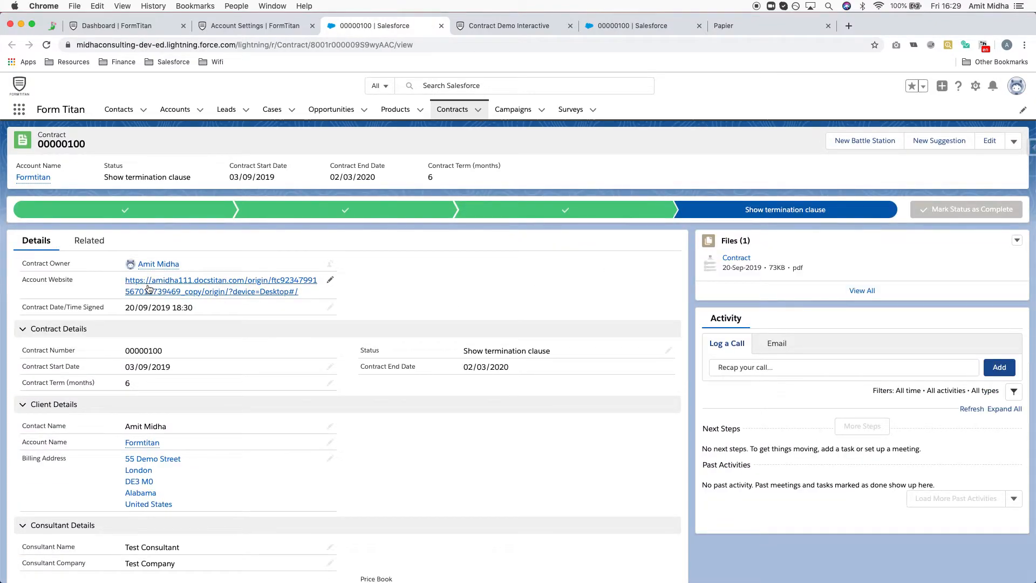
scroll(242, 294, "down", 3)
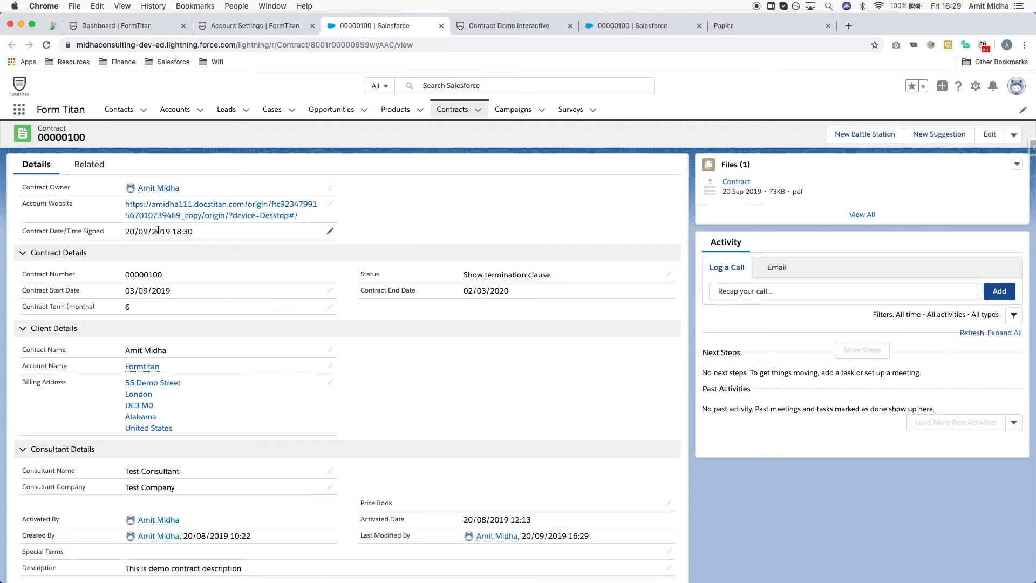
scroll(215, 270, "down", 1)
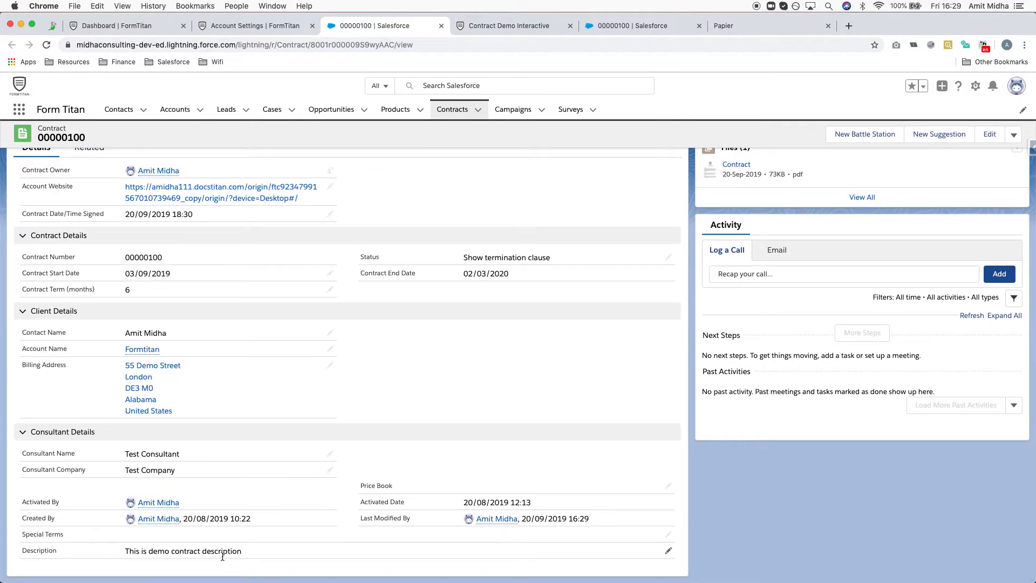
Step: Open the Contract PDF attached to the record and examine its pages, including the contact name, contract fields and signature
left_click(745, 166)
scroll(536, 230, "down", 20)
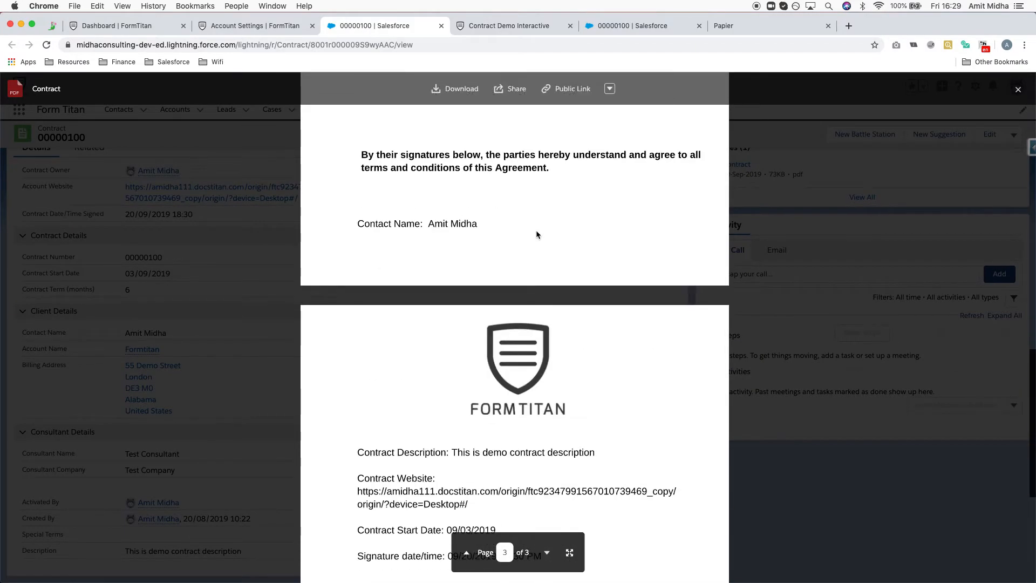
scroll(537, 234, "up", 2)
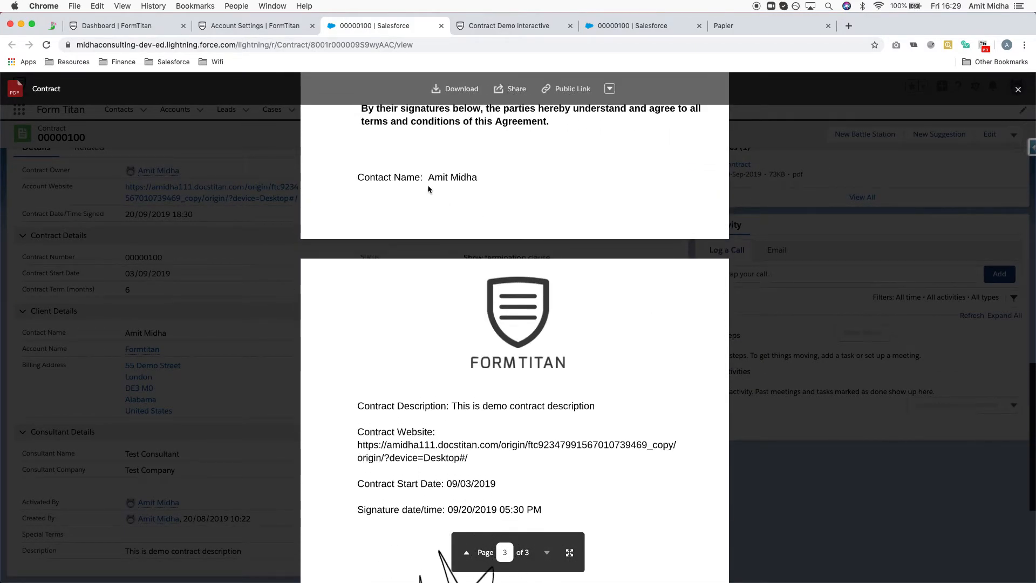
scroll(551, 328, "down", 4)
scroll(525, 360, "down", 3)
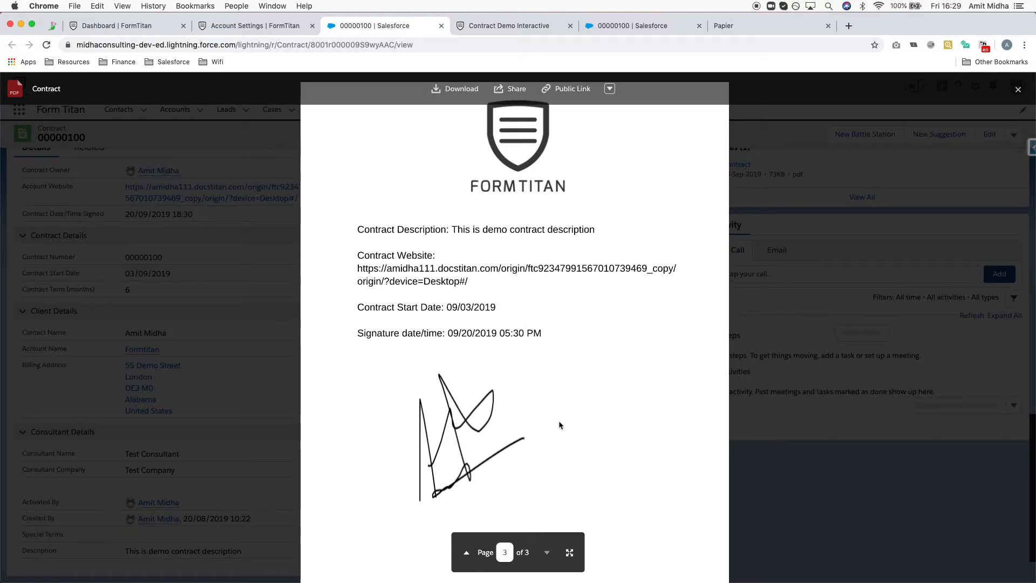
scroll(559, 424, "down", 3)
scroll(559, 424, "up", 20)
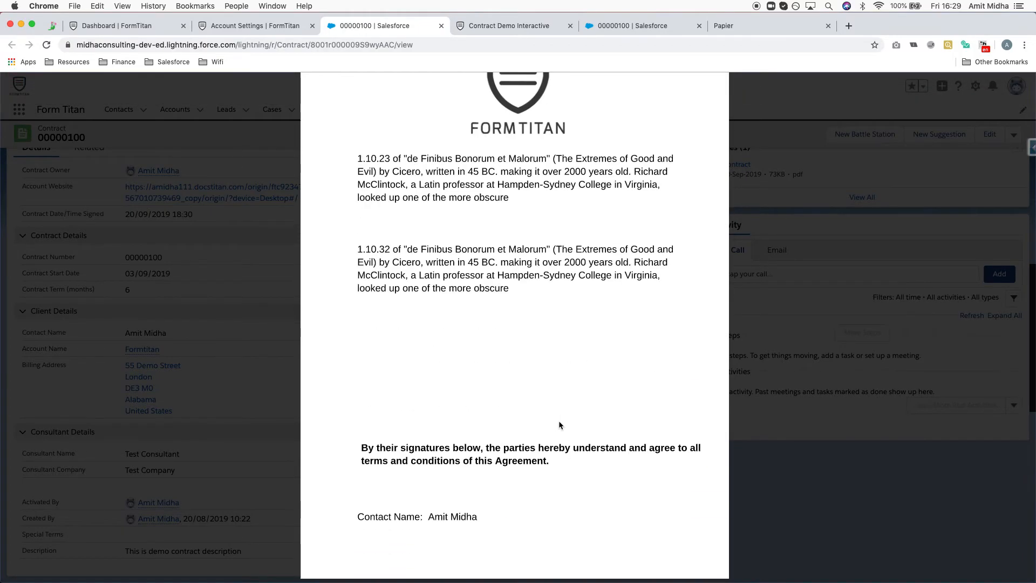
scroll(559, 424, "down", 4)
scroll(559, 424, "up", 15)
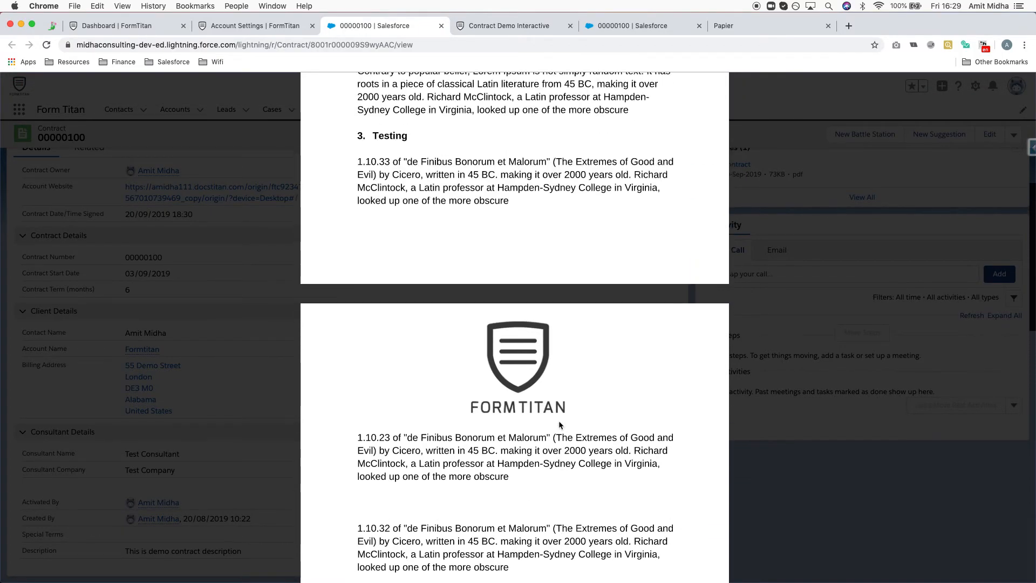
scroll(559, 426, "down", 15)
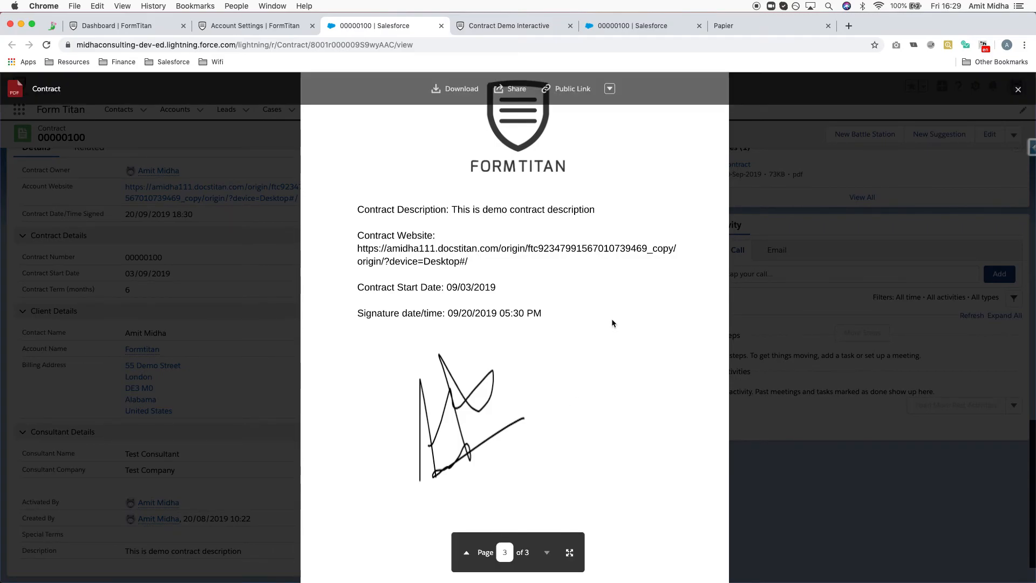
scroll(611, 318, "up", 11)
scroll(611, 322, "up", 12)
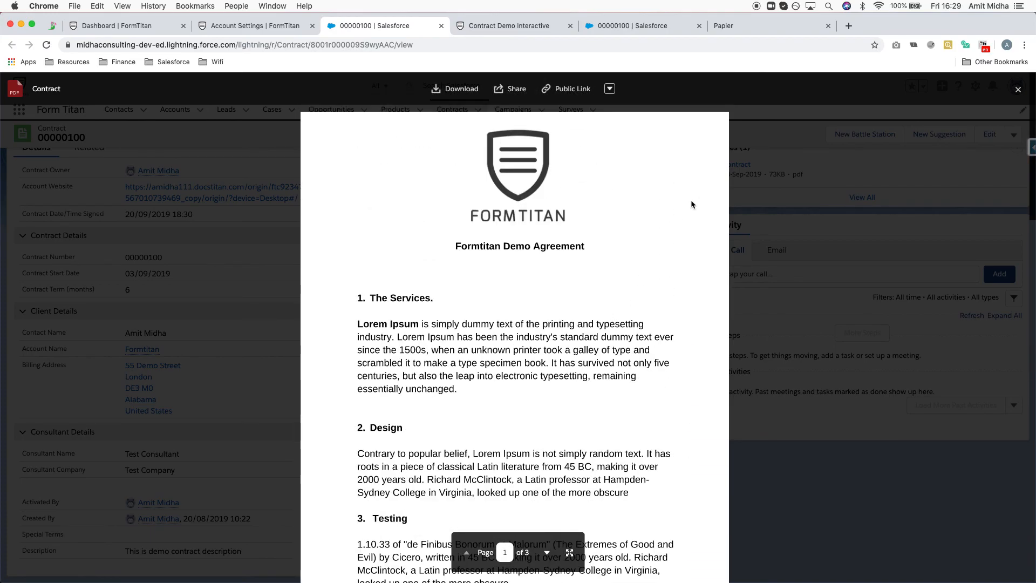